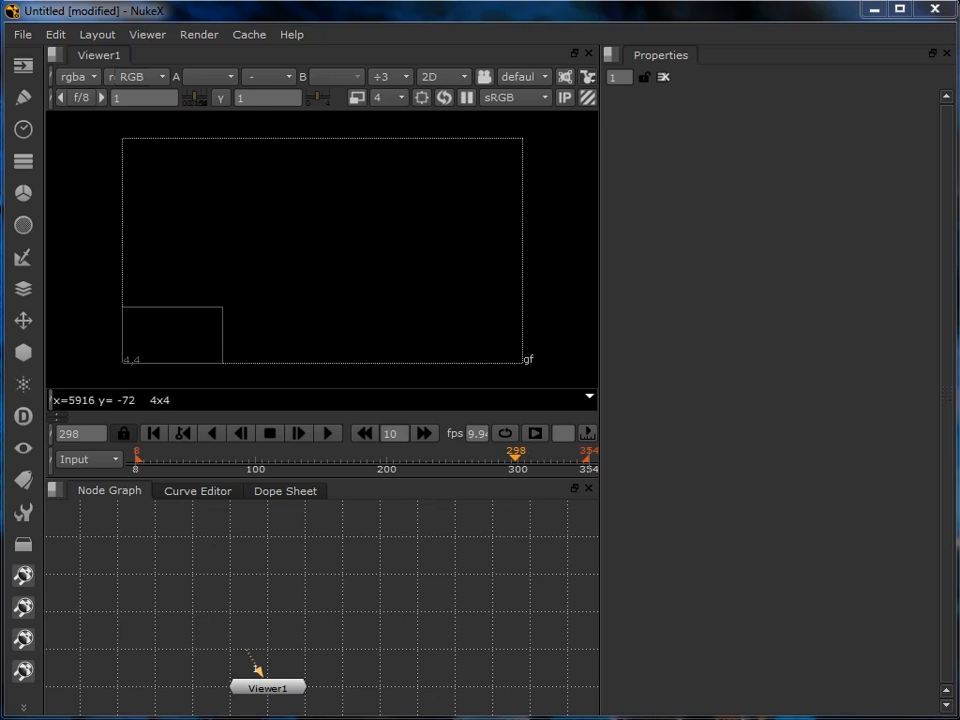
- Bring the 1_ and 2_ JPG image sequences into the node graph as two Read nodes placed side by side
drag(193, 585, 190, 582)
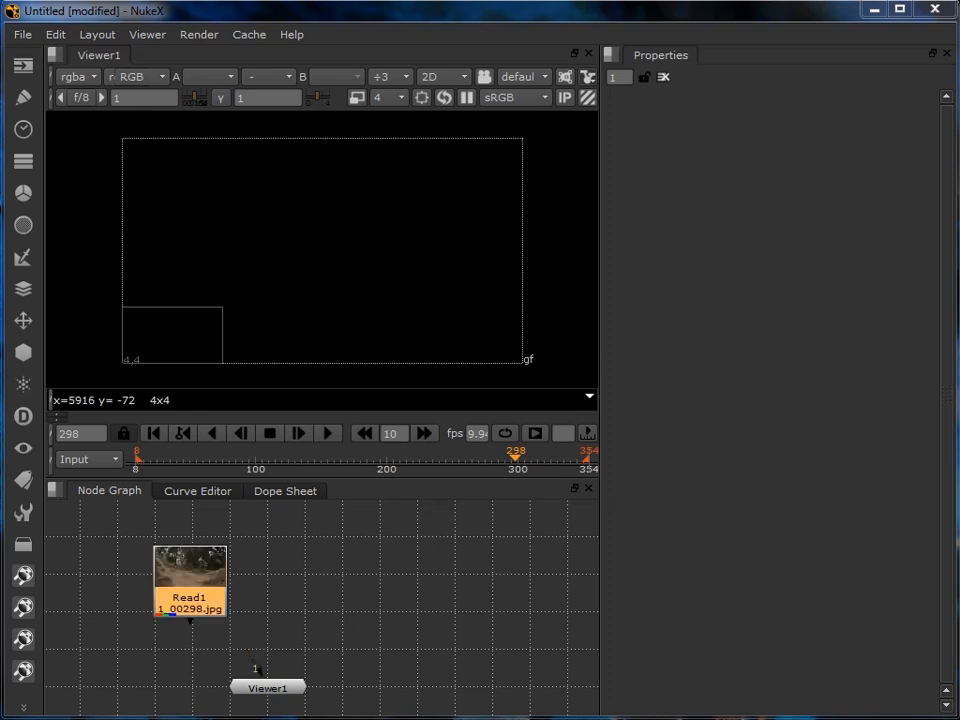
drag(600, 386, 346, 578)
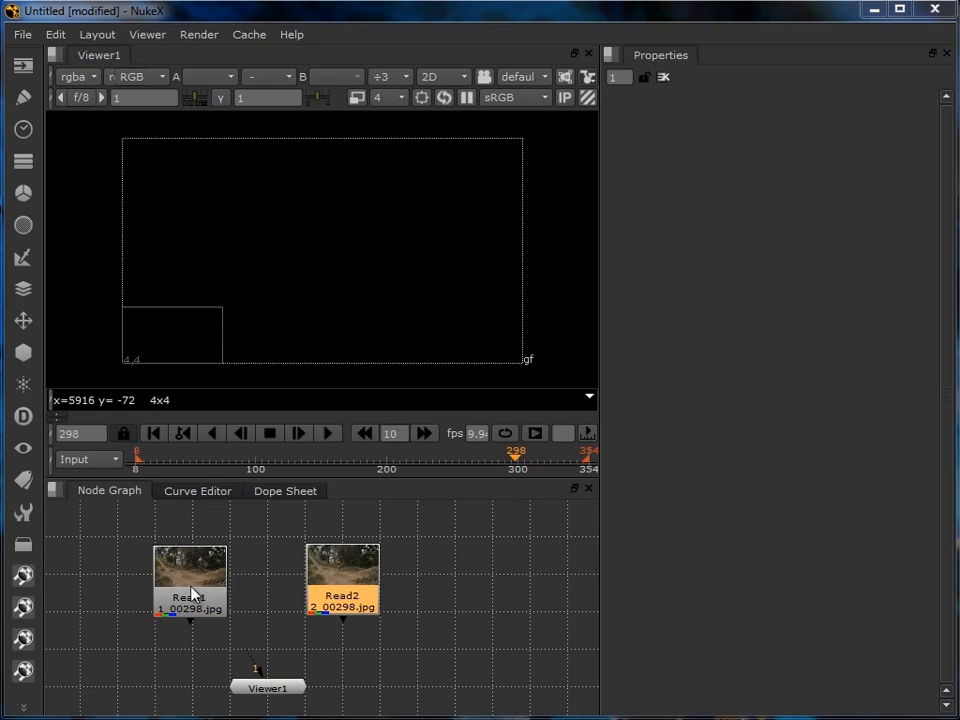
click(190, 586)
click(350, 582)
- Set Read1's frame mode to start at 0 and enable its auto alpha option
double_click(202, 592)
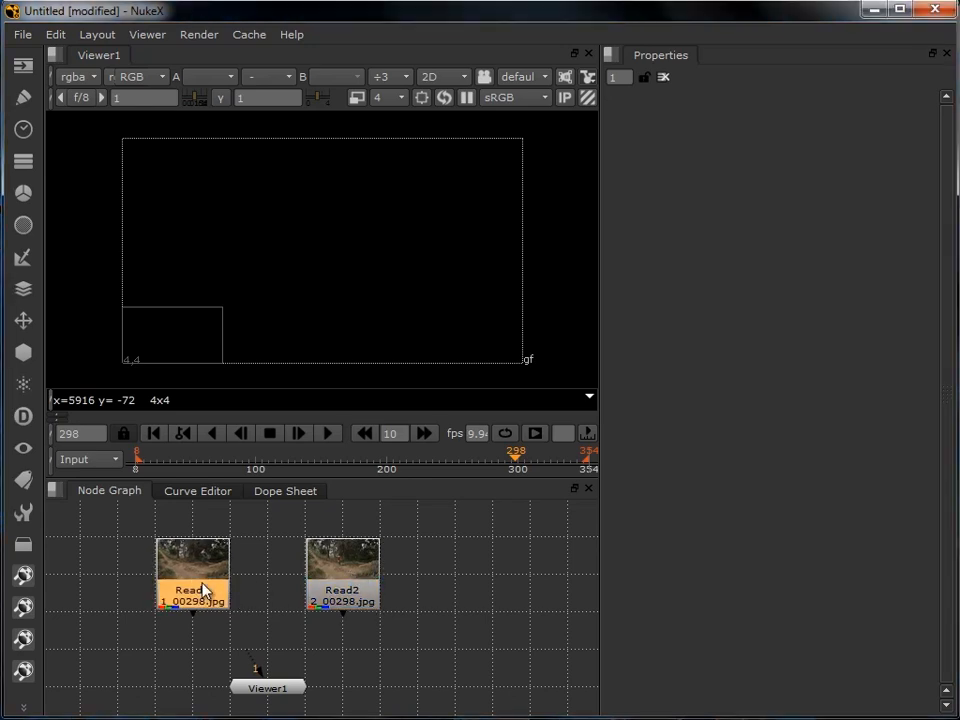
click(765, 281)
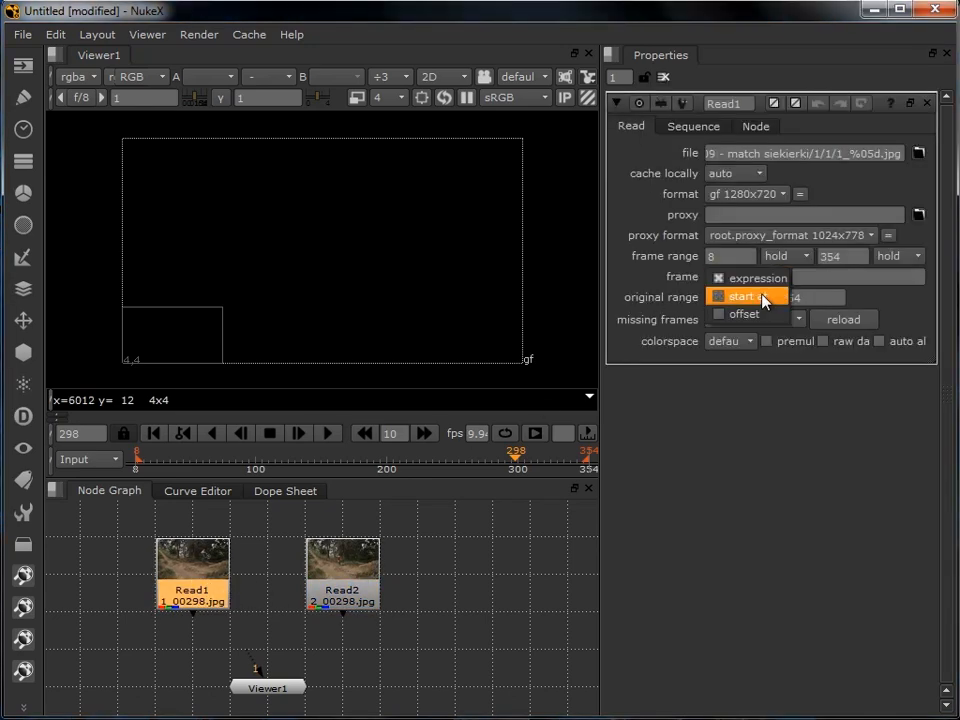
click(761, 294)
click(800, 277)
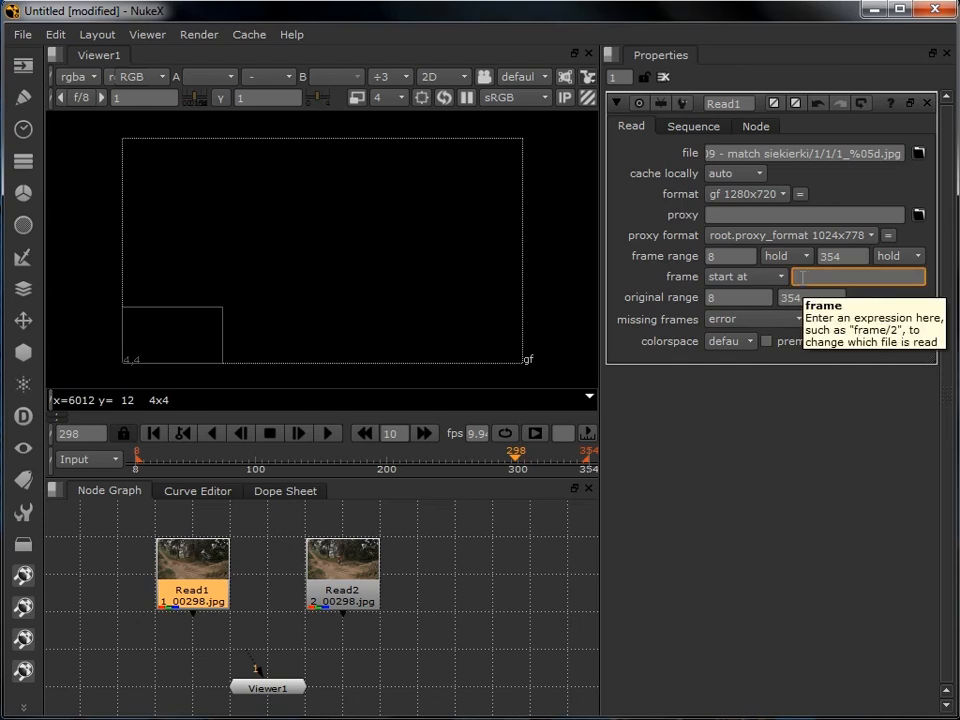
text(0)
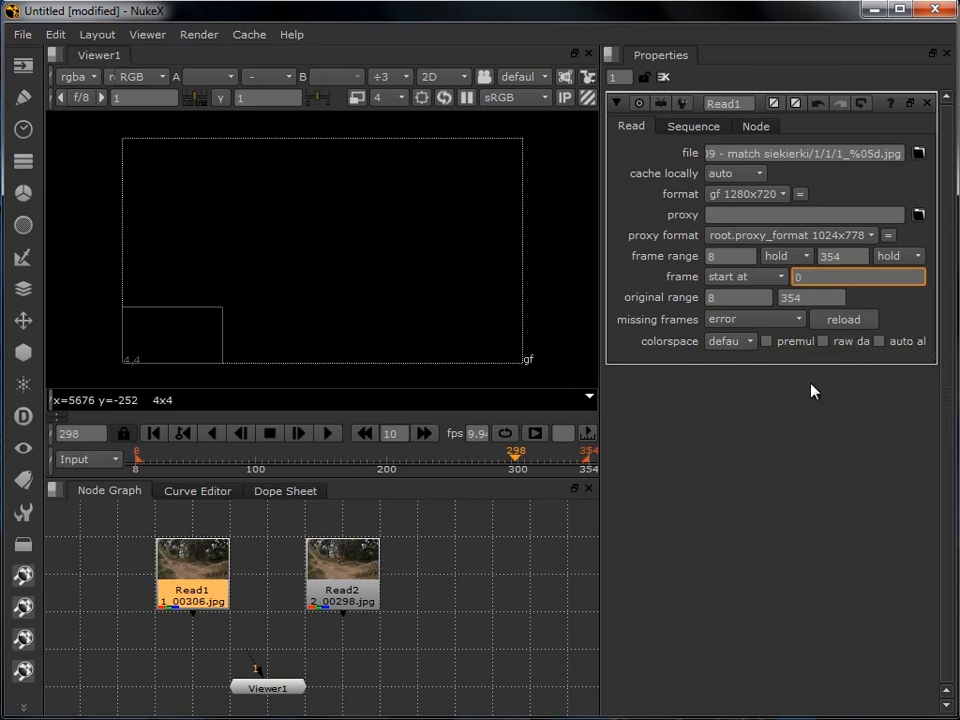
click(879, 341)
- Set Read2's frame mode to start at 0 and enable its auto alpha option
double_click(352, 601)
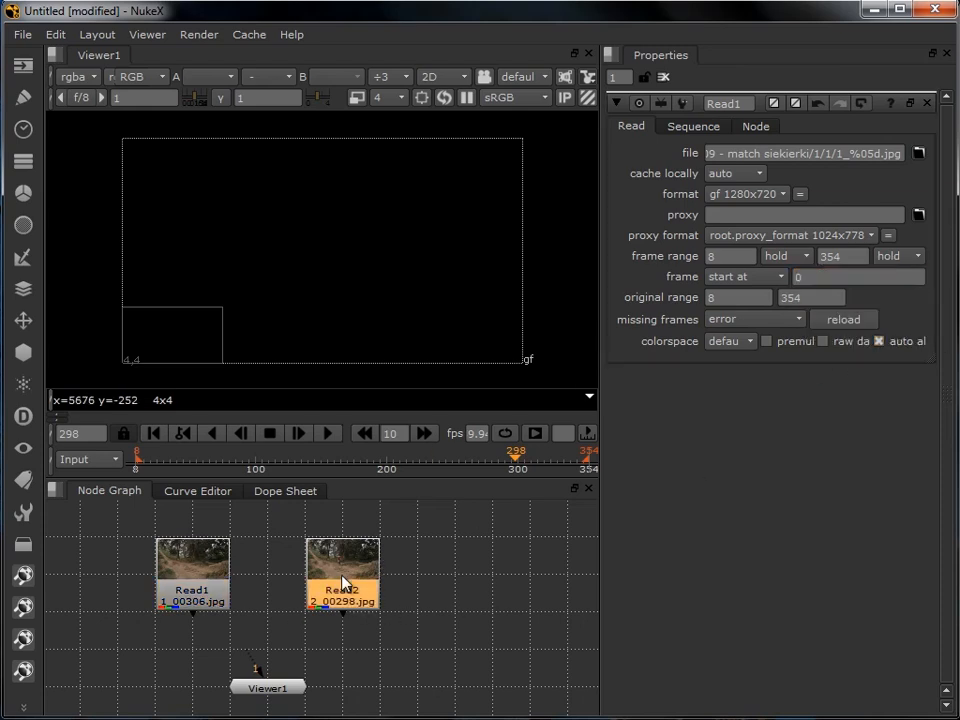
click(775, 279)
click(766, 300)
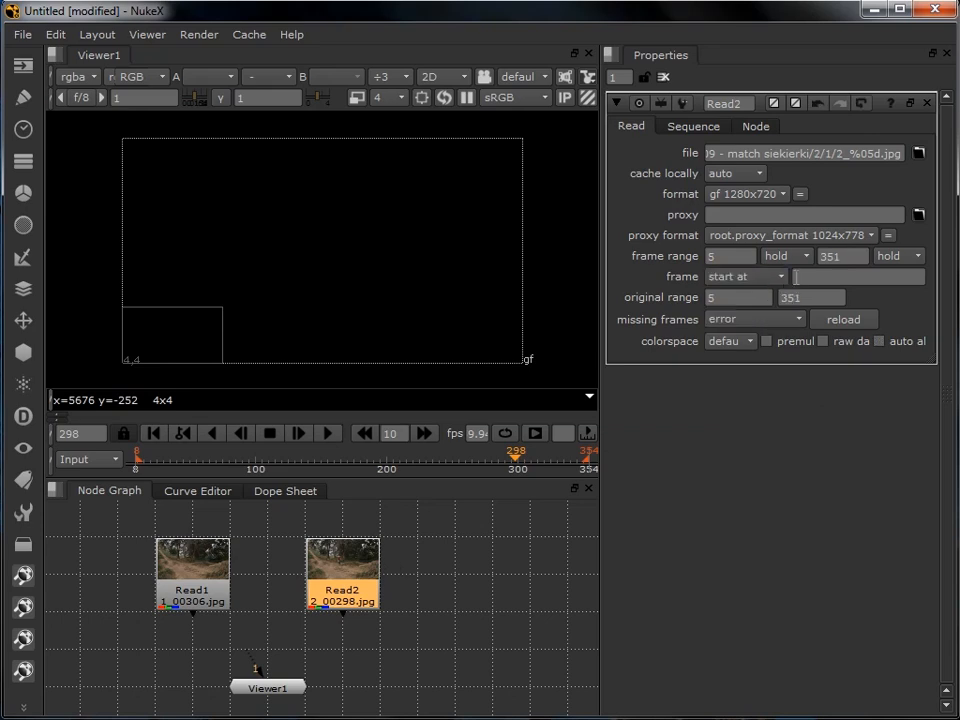
click(806, 277)
text(0)
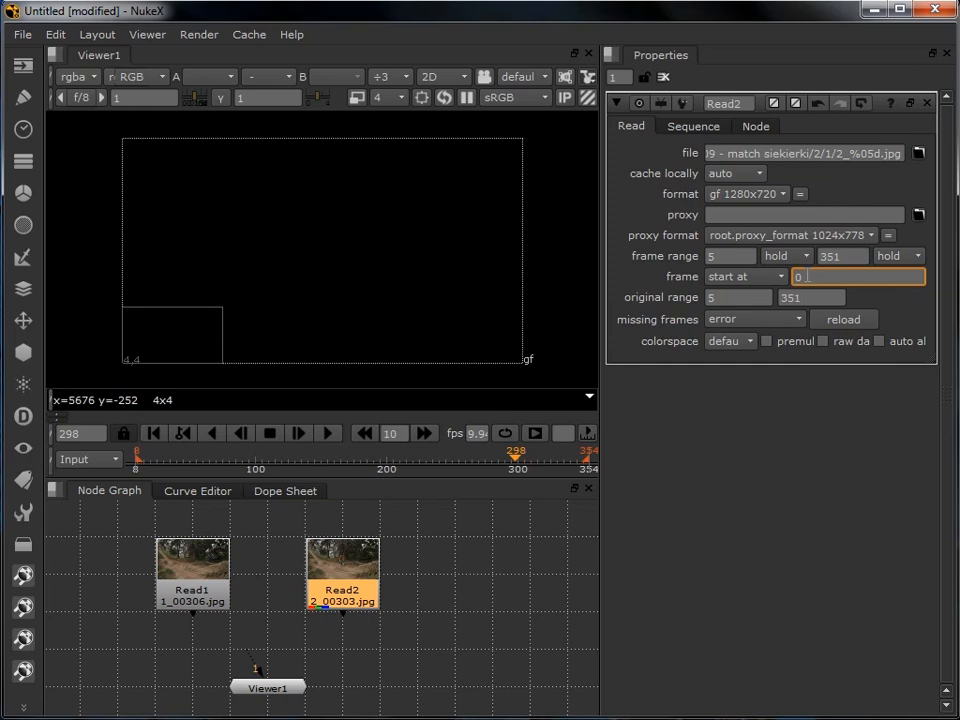
click(879, 341)
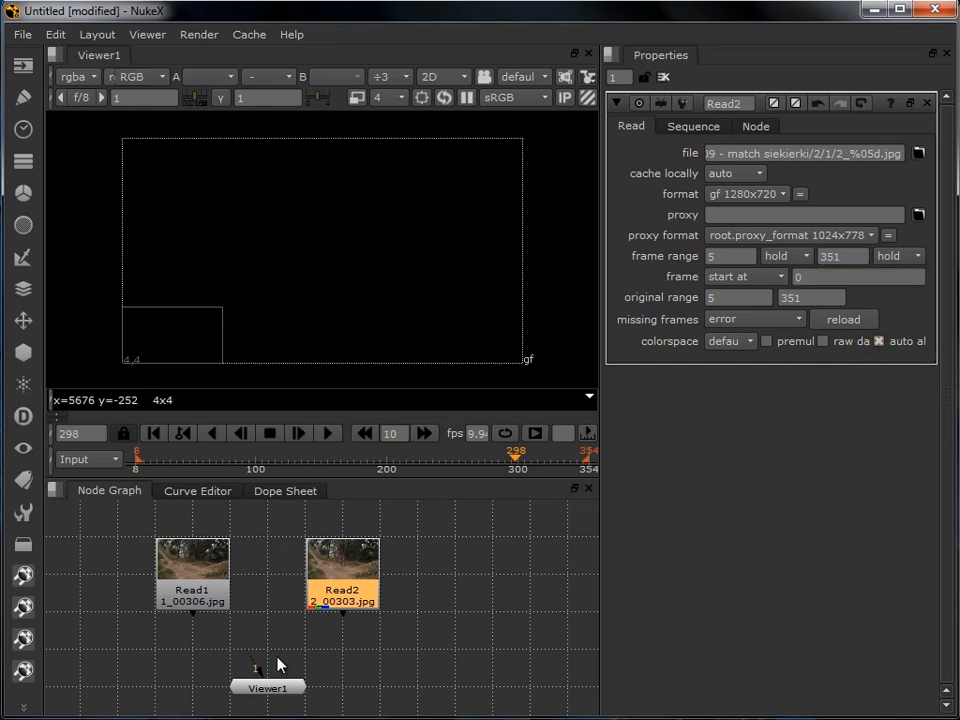
- Compare the two clips by connecting the viewer to Read2 and Read1 alternately while scrubbing to frames 222 and 262
click(396, 636)
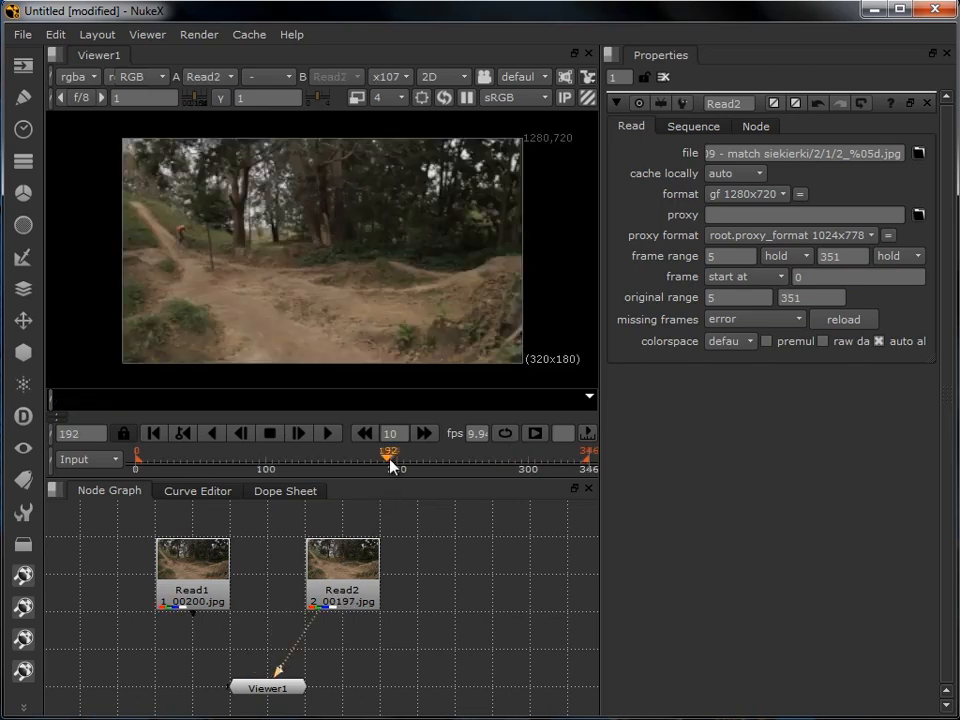
drag(389, 464, 427, 468)
drag(312, 618, 210, 587)
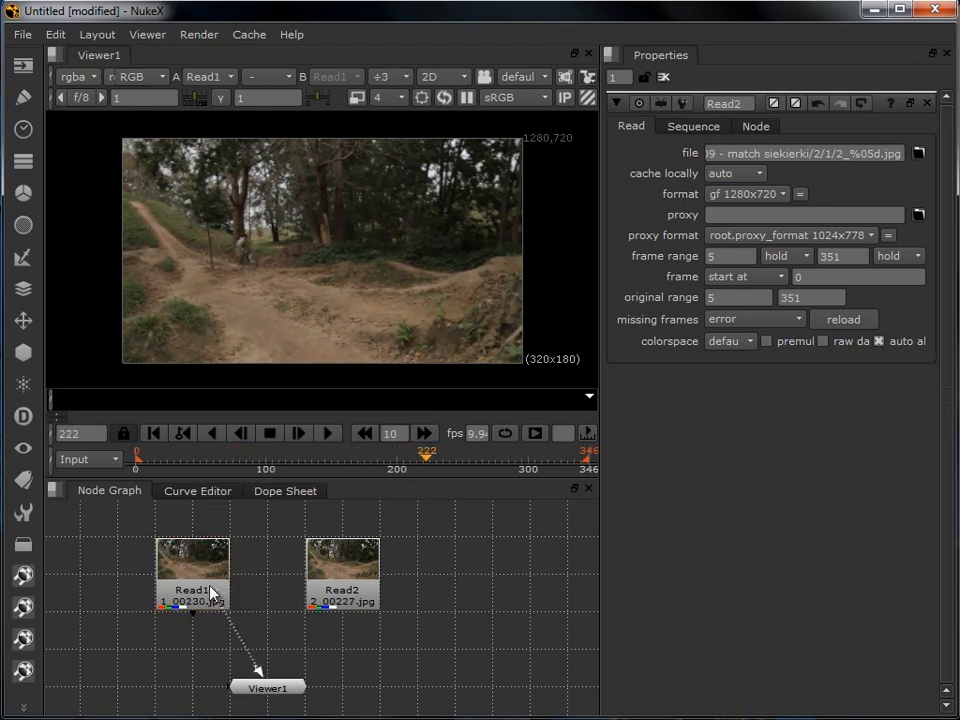
drag(426, 464, 479, 466)
drag(222, 626, 358, 583)
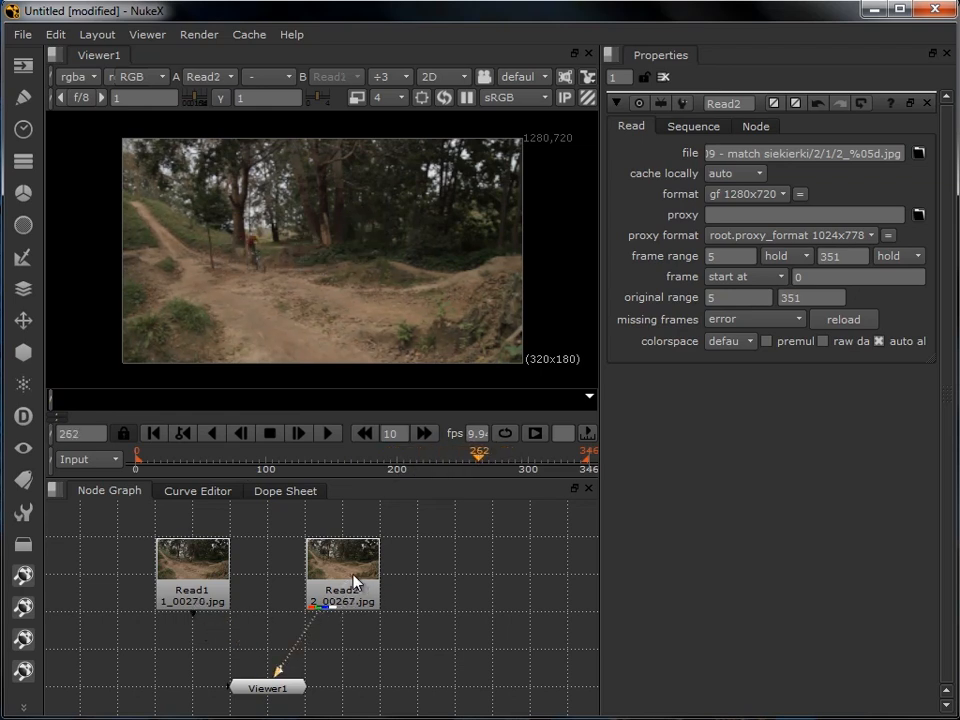
drag(310, 625, 203, 592)
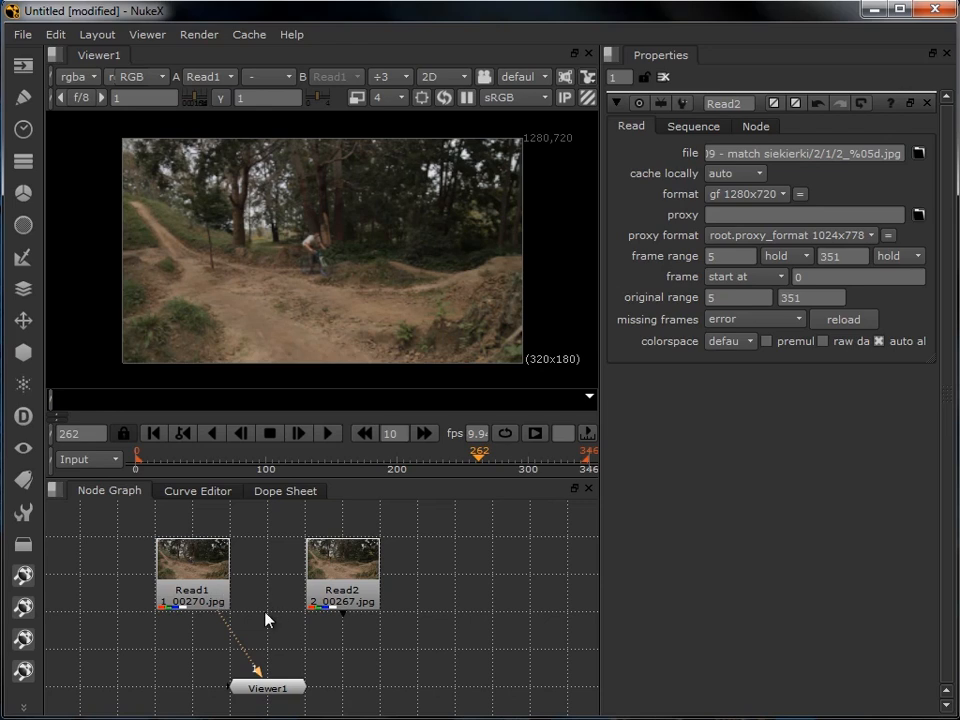
- Add a Merge node above the viewer and connect its A input to Read1 and its B input to Read2
key(Tab)
text(mer)
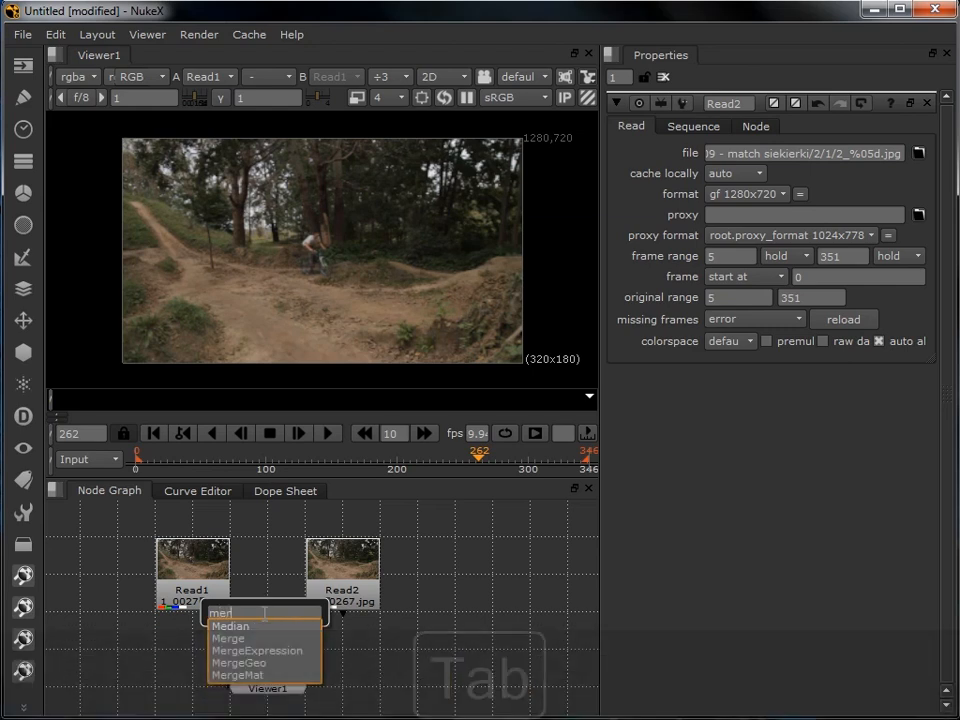
click(256, 637)
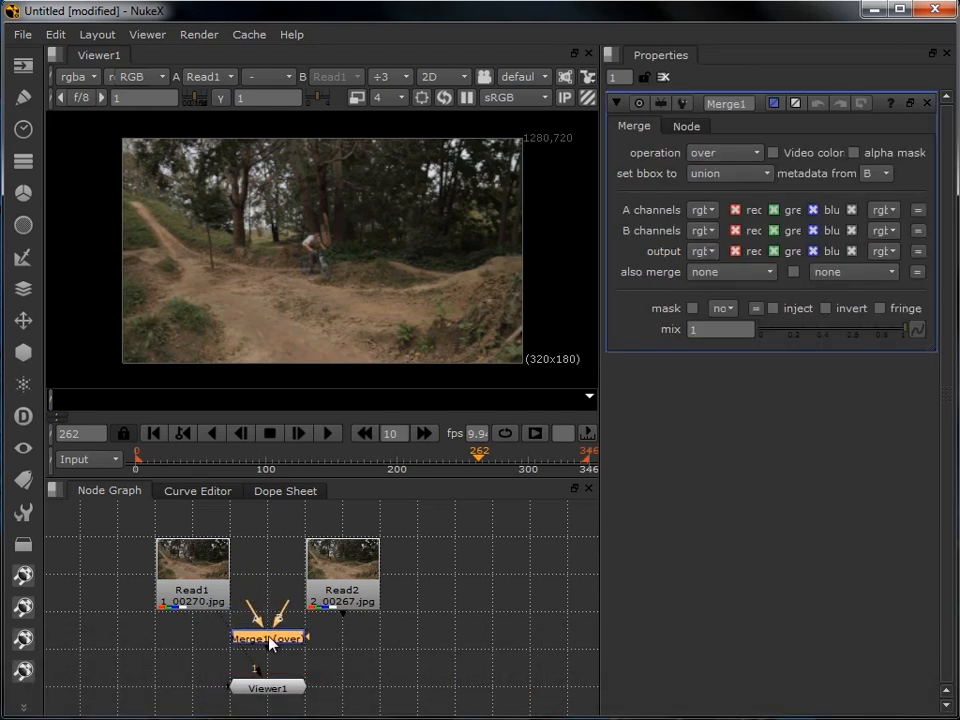
drag(270, 643, 271, 651)
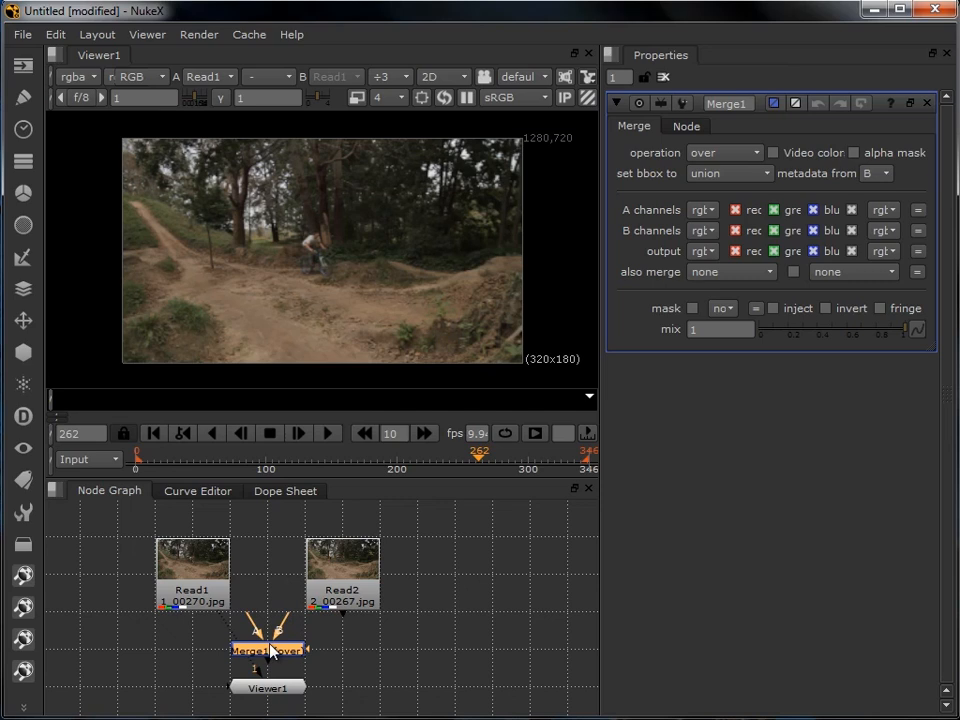
drag(243, 611, 217, 597)
drag(294, 611, 321, 597)
- Set the Merge mix to 0.5, connect the viewer to the Merge node and scrub the blended clips to frame 300
drag(897, 340, 832, 336)
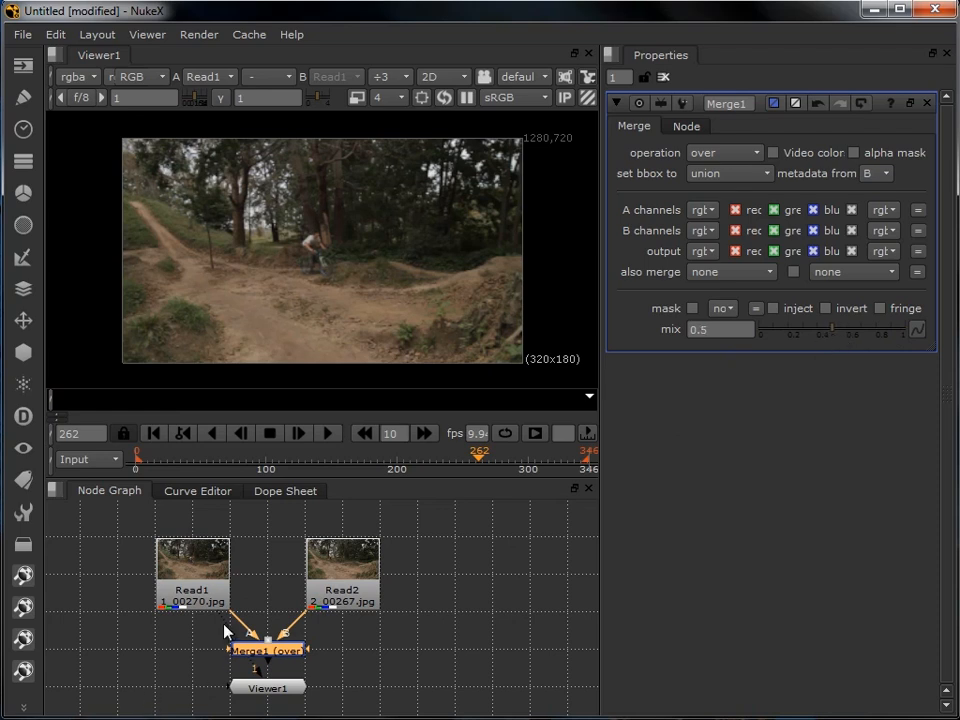
drag(222, 621, 267, 652)
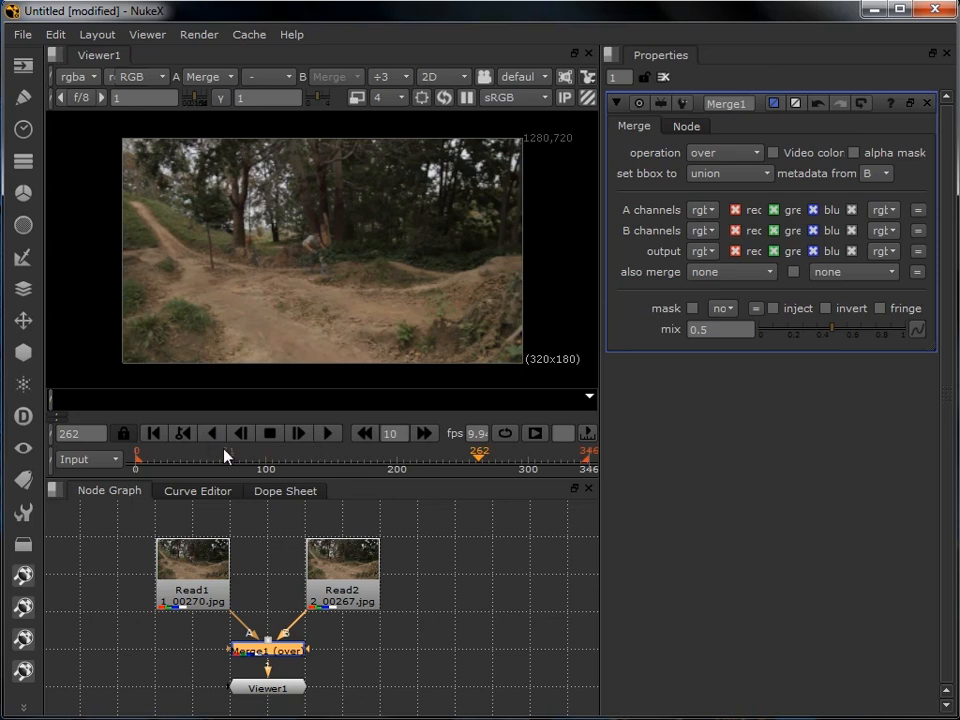
drag(225, 456, 524, 453)
- Move the Merge and Viewer nodes further down to leave room below the Read nodes
drag(440, 643, 465, 585)
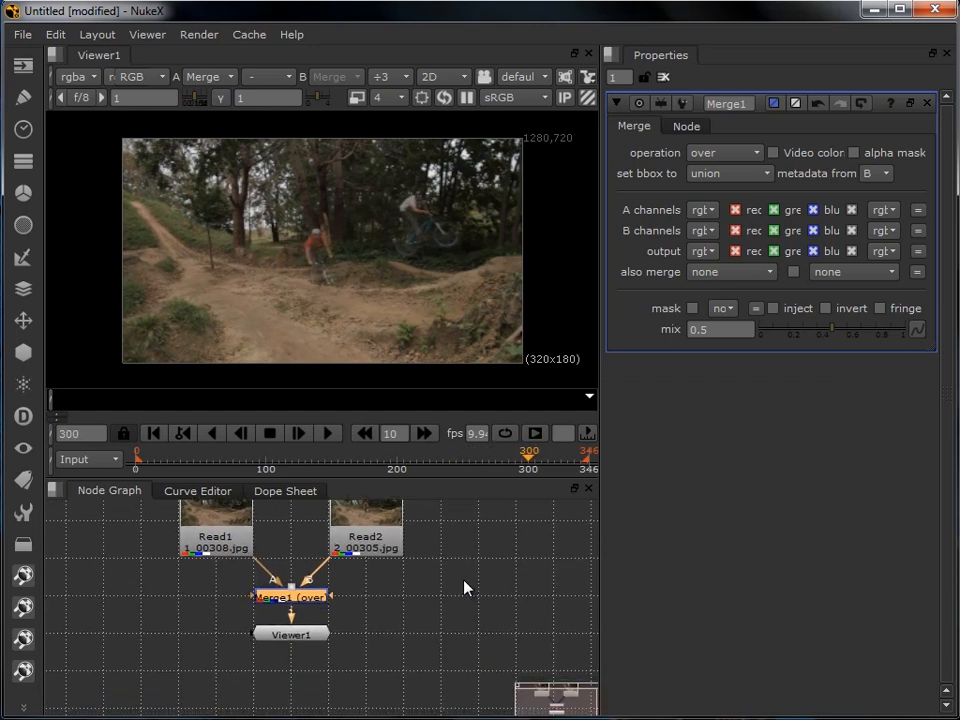
drag(229, 570, 381, 681)
drag(308, 594, 300, 669)
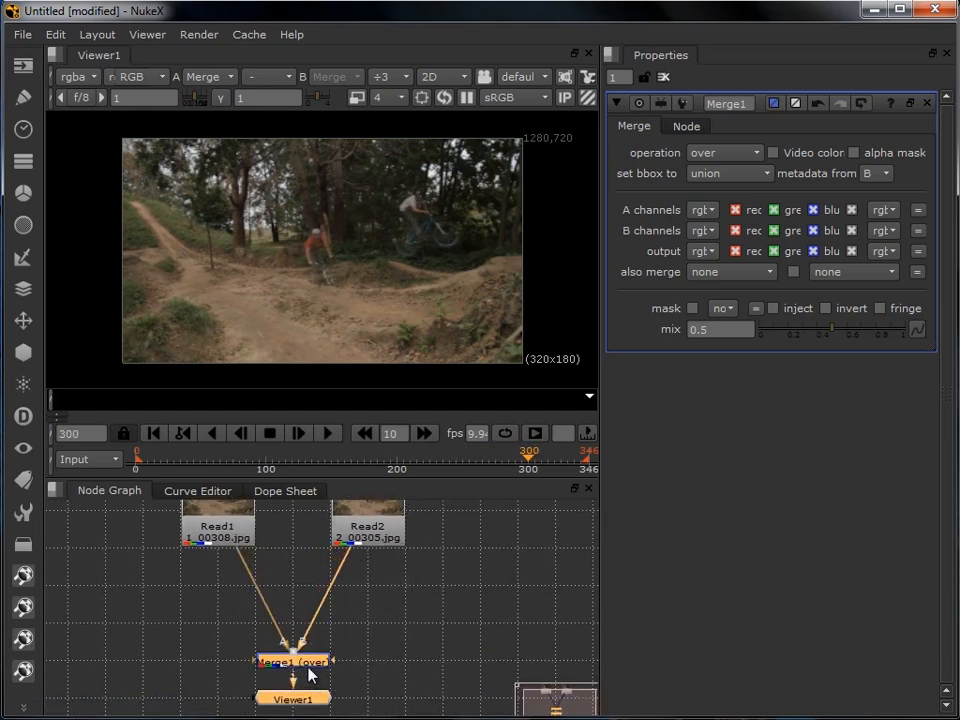
- Add an unconnected F_MatchGrade node just below Read1
click(160, 601)
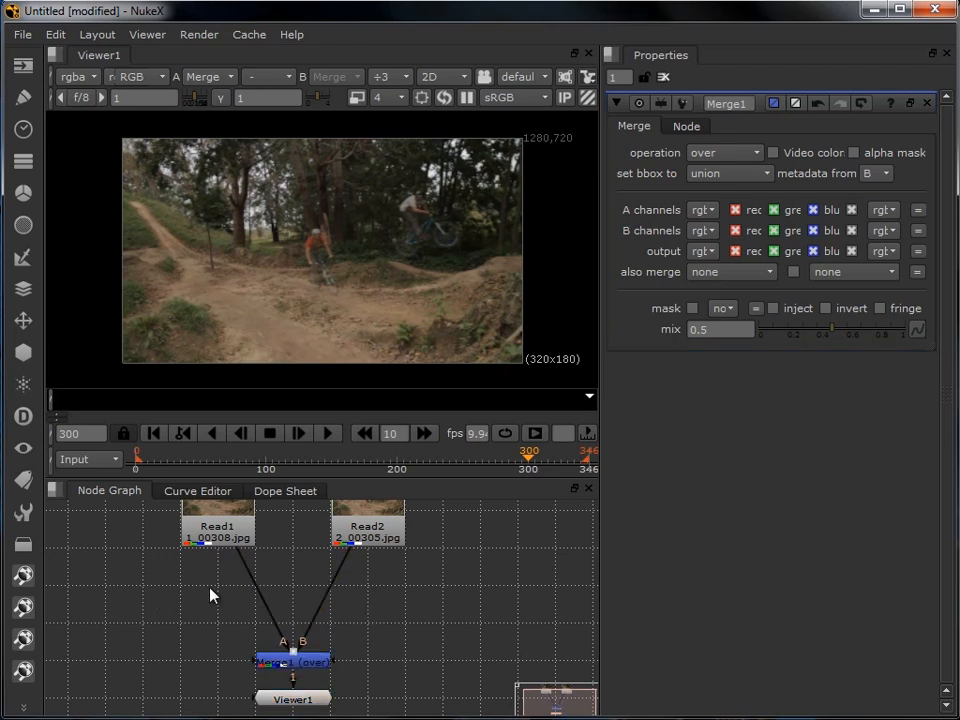
key(Tab)
text(f)
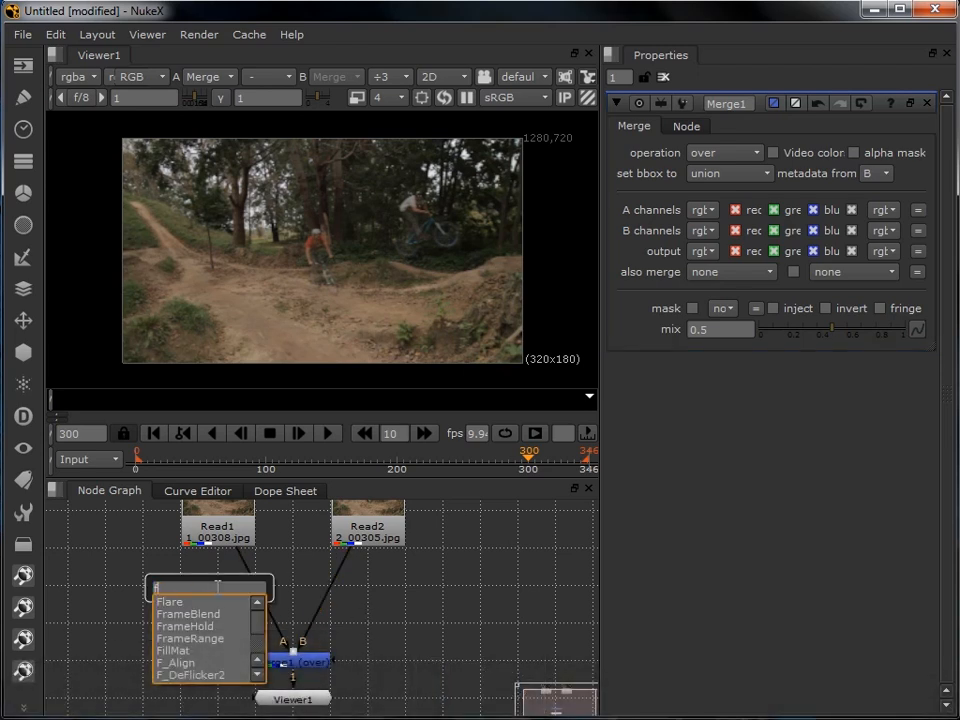
text(_)
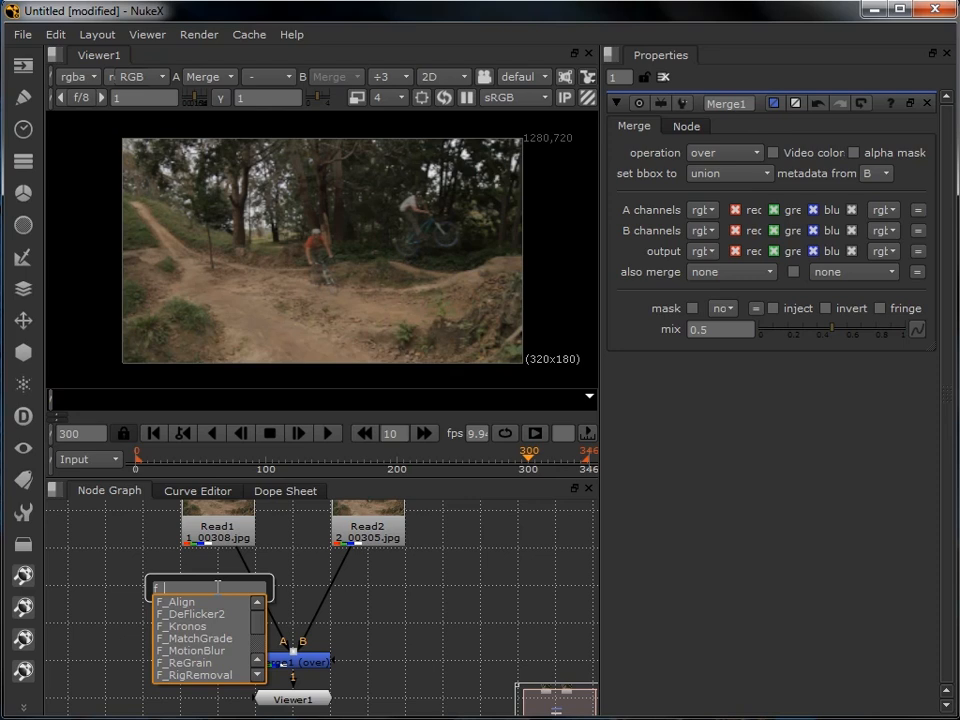
text(match)
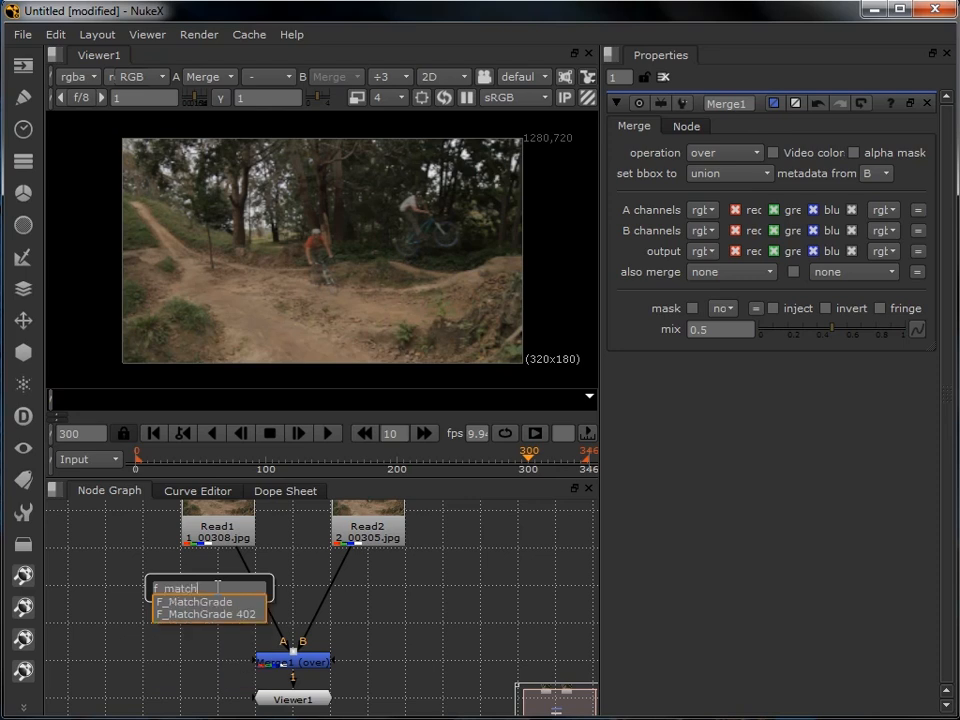
click(210, 607)
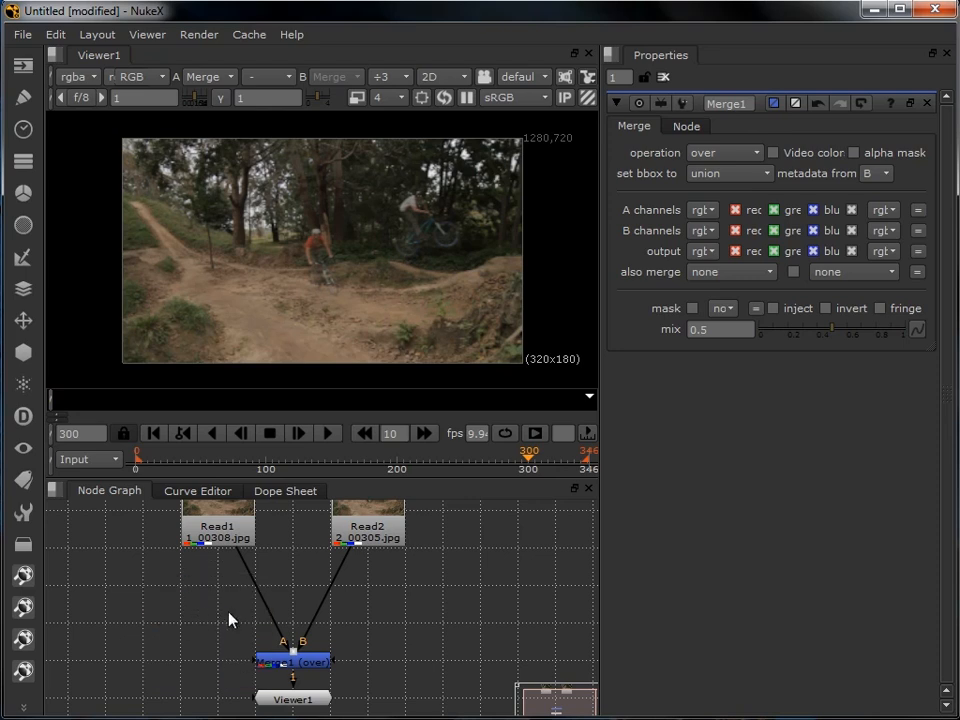
drag(375, 611, 213, 625)
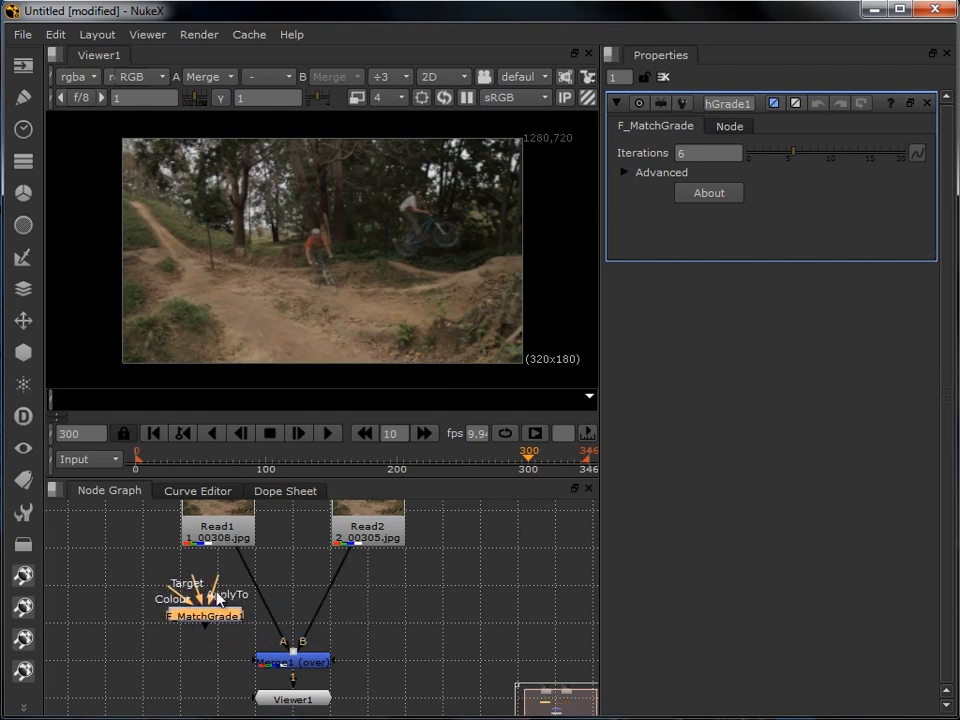
- Connect F_MatchGrade's Target to Read2 and ApplyTo to Read1, and insert the node into the Merge's A branch
drag(192, 589, 345, 532)
drag(210, 585, 217, 538)
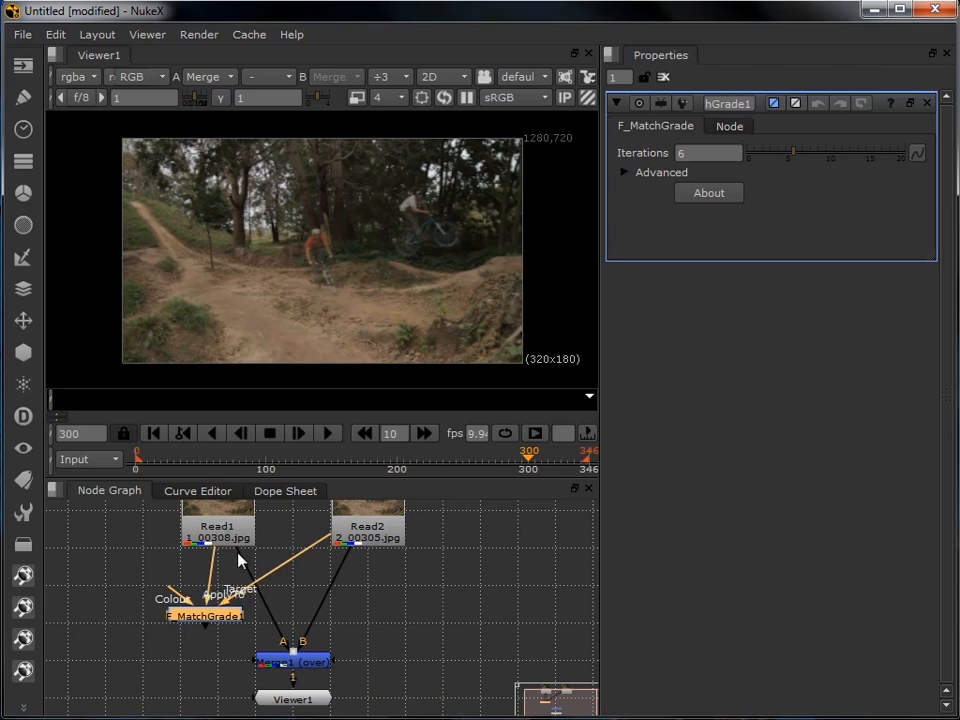
drag(221, 621, 233, 592)
- View the F_MatchGrade output, reconnect the viewer to the Merge node and scrub back to frame 179
drag(293, 700, 203, 700)
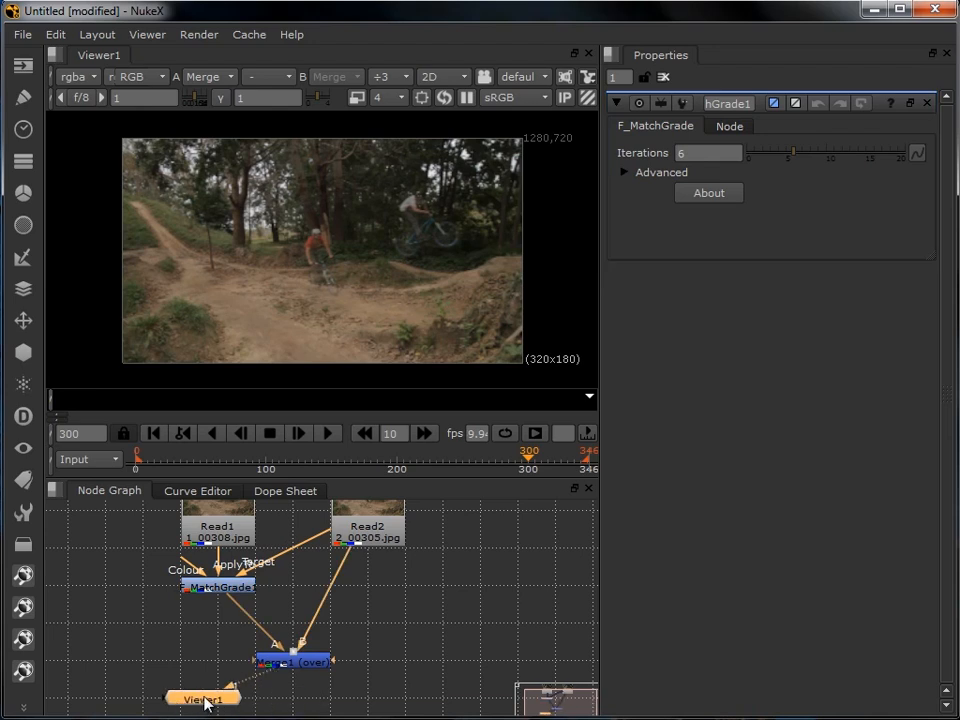
drag(240, 661, 224, 592)
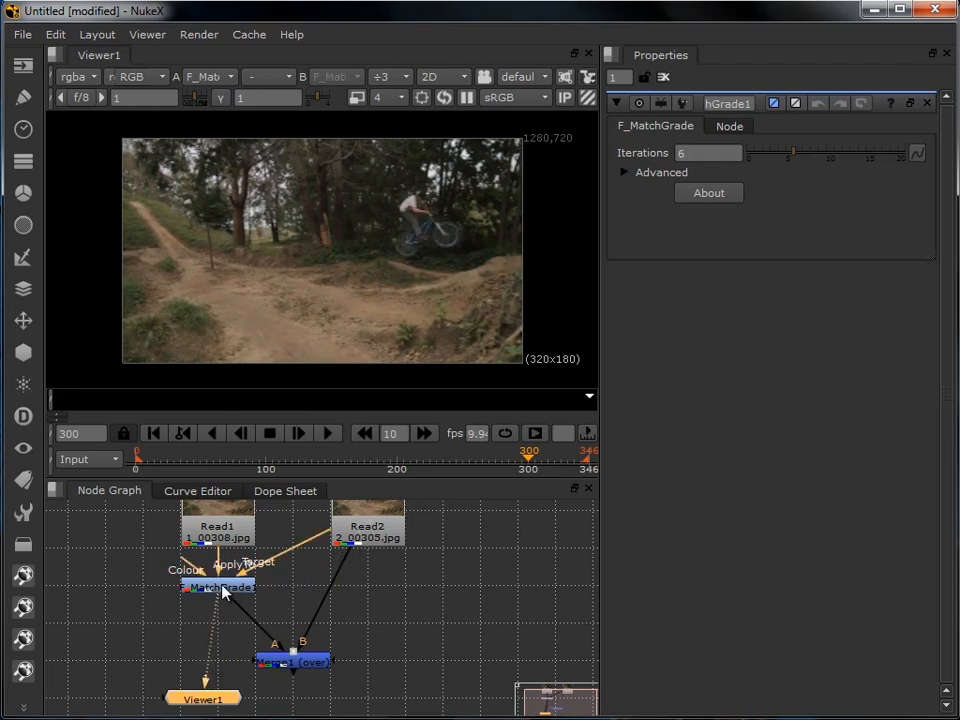
drag(203, 698, 293, 698)
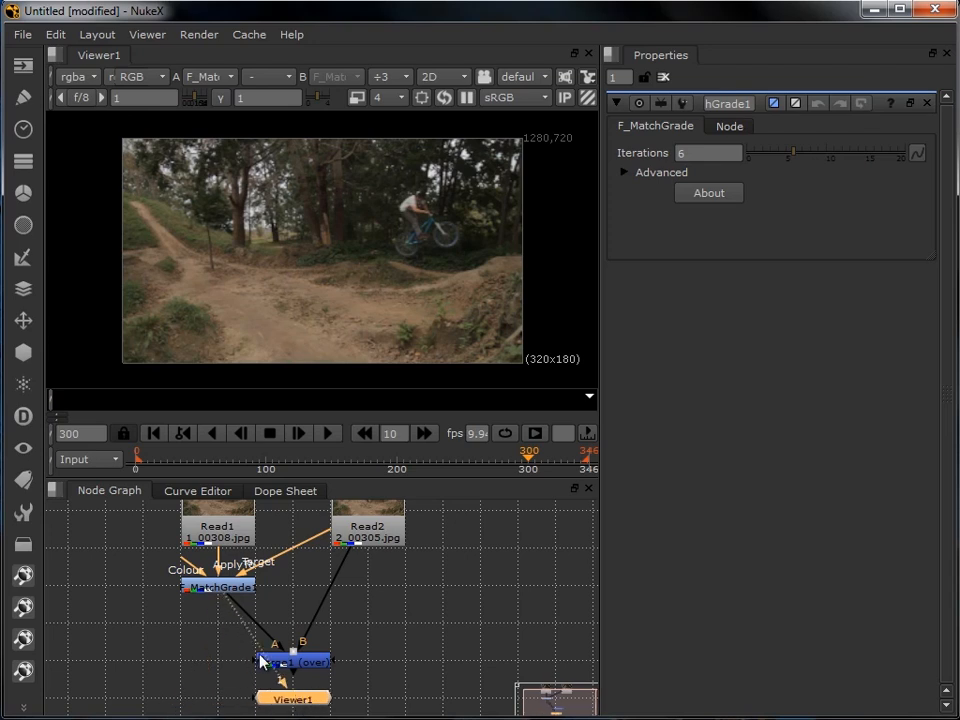
drag(226, 604, 281, 668)
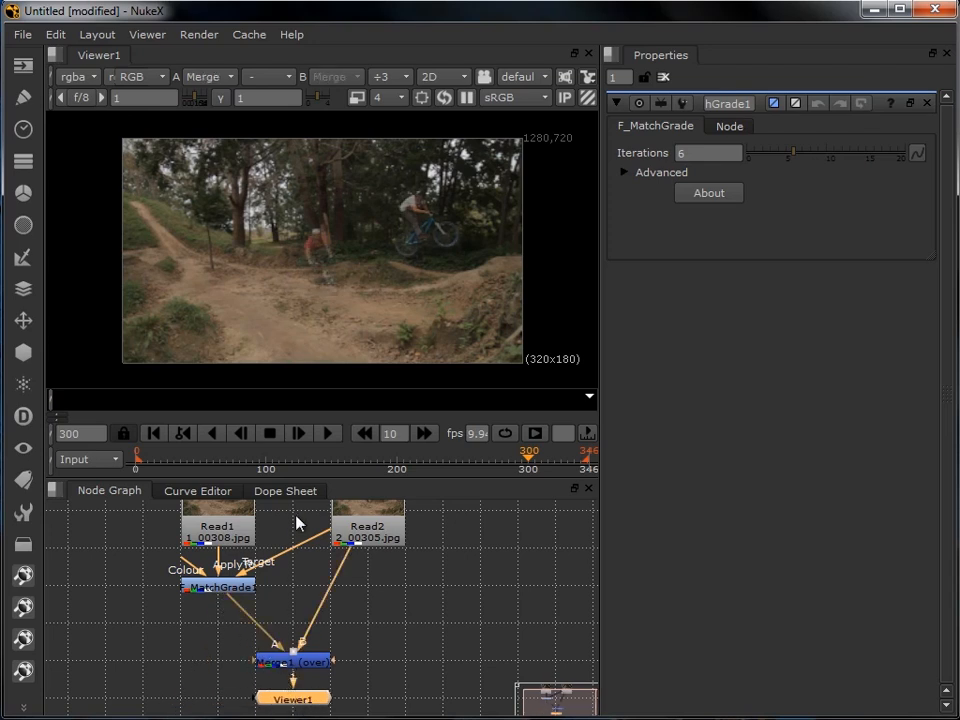
drag(529, 464, 370, 460)
- Add an F_Align node below F_MatchGrade with Src from F_MatchGrade and Ref from Read2, and view its output
click(196, 632)
key(Tab)
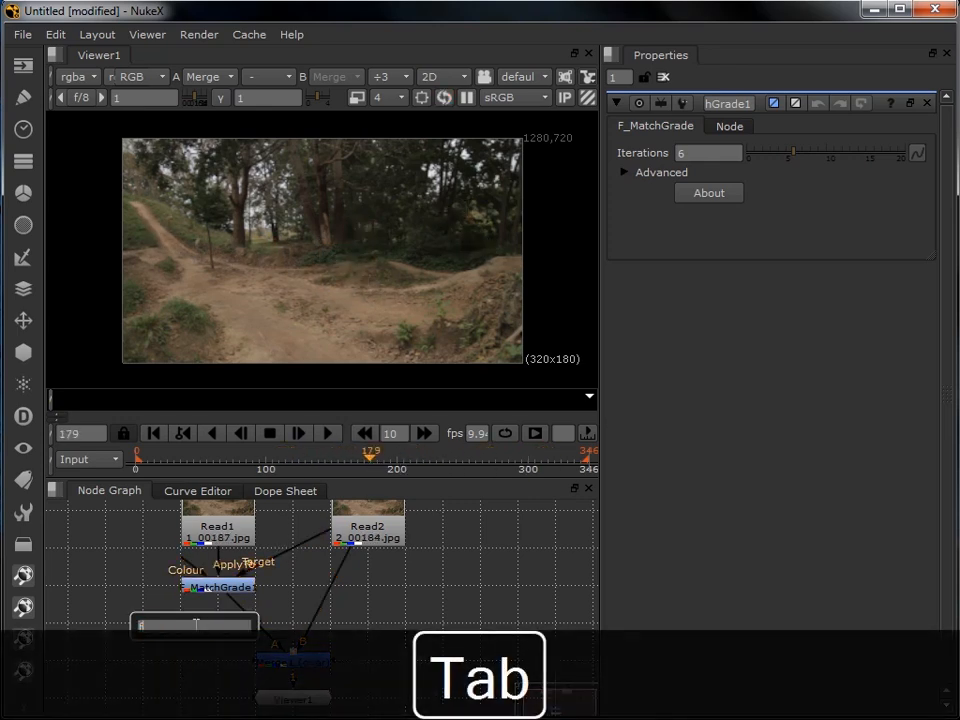
text(f_al)
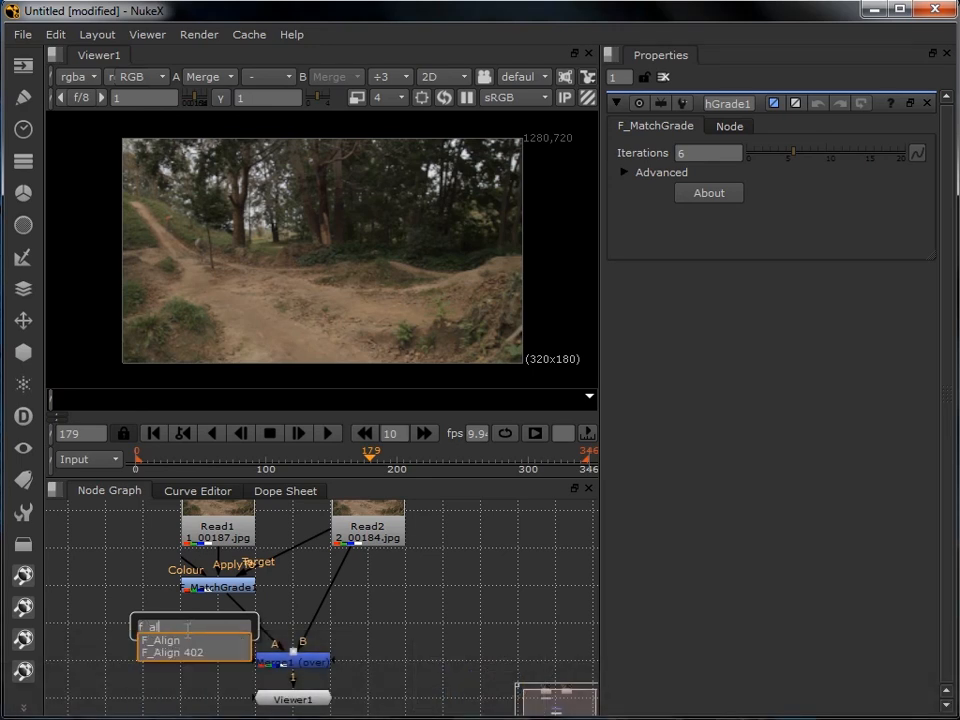
click(168, 643)
drag(192, 632, 372, 523)
drag(283, 698, 197, 698)
drag(257, 675, 208, 627)
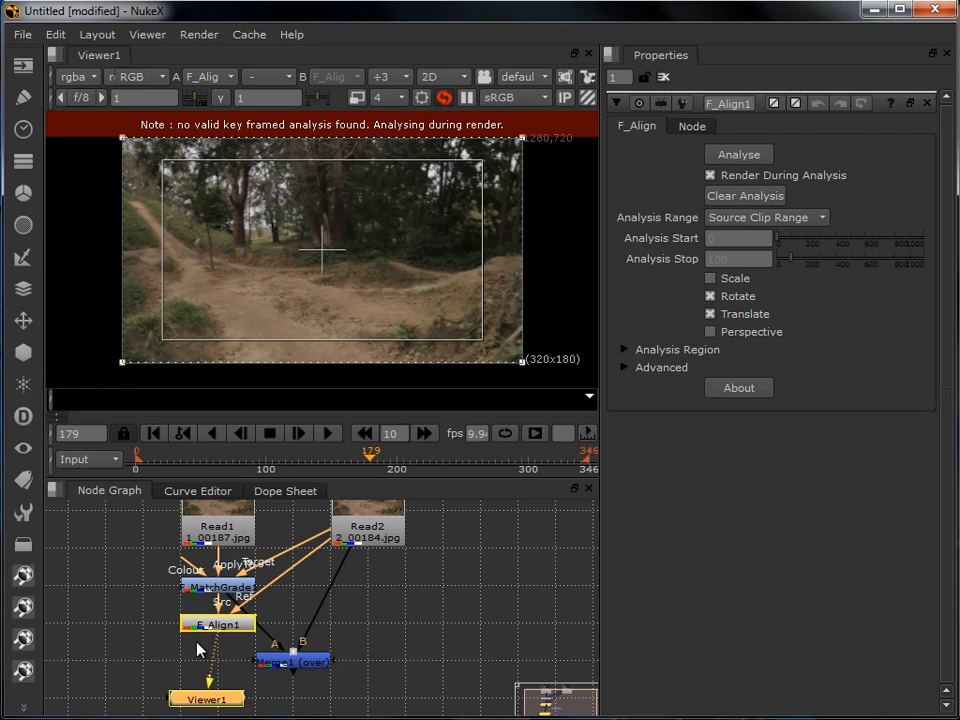
- Shrink the F_Align analysis region to a wide box over the trees, clear of the dirt track and rider
click(197, 650)
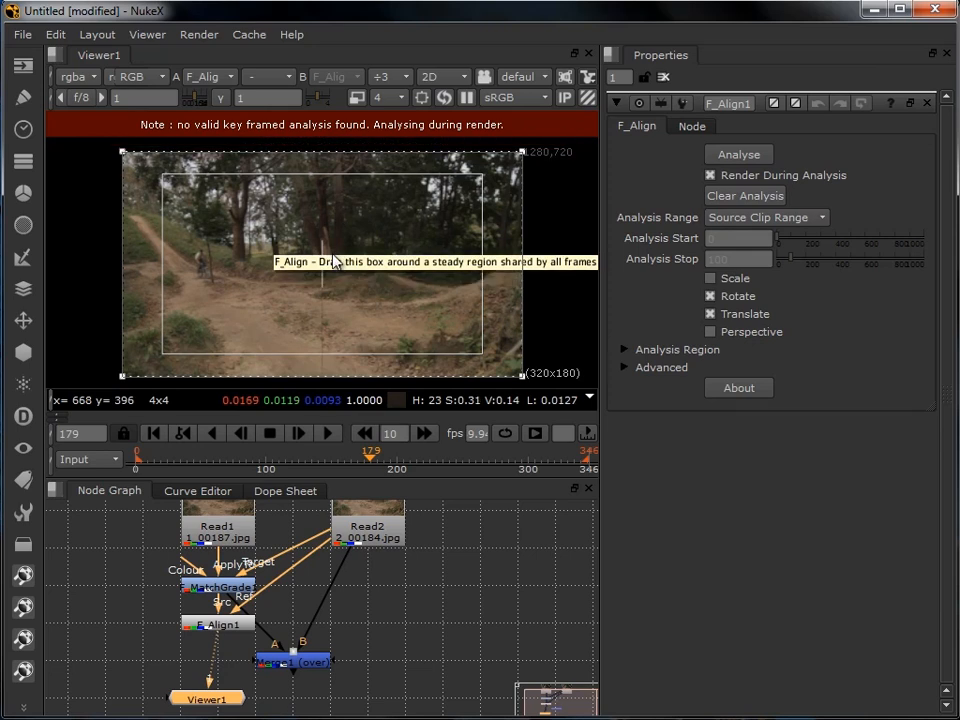
drag(325, 243, 326, 232)
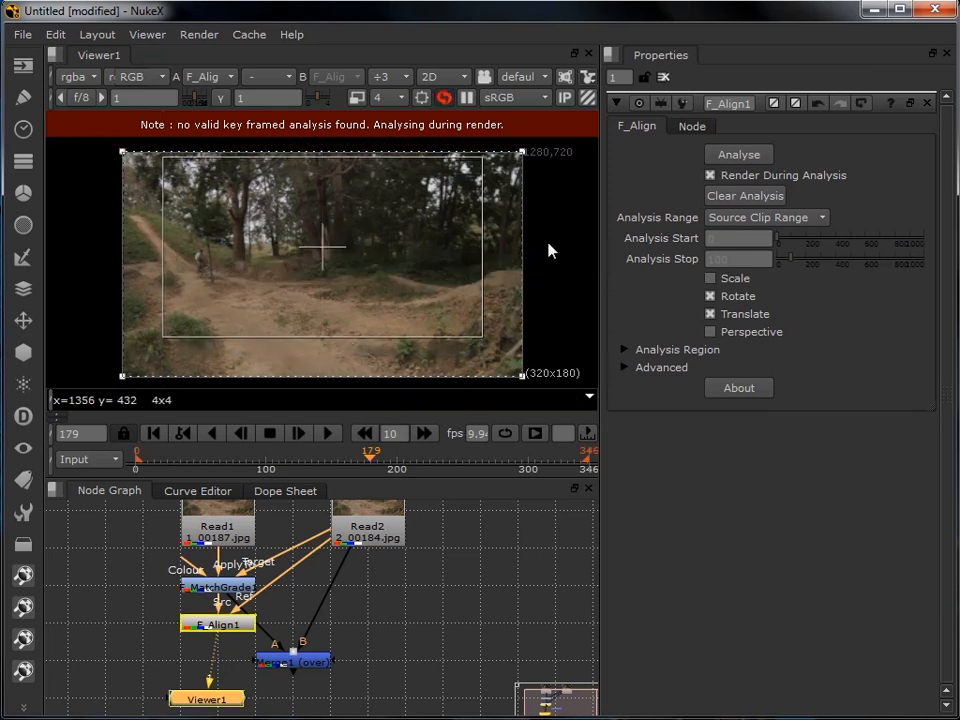
drag(485, 251, 432, 250)
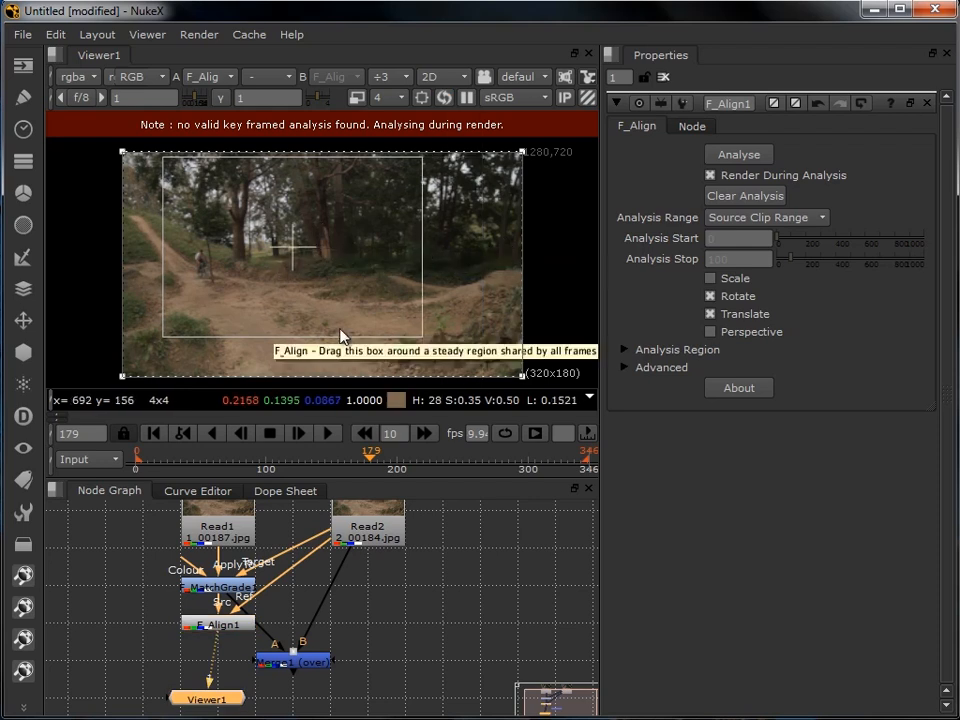
drag(339, 337, 351, 216)
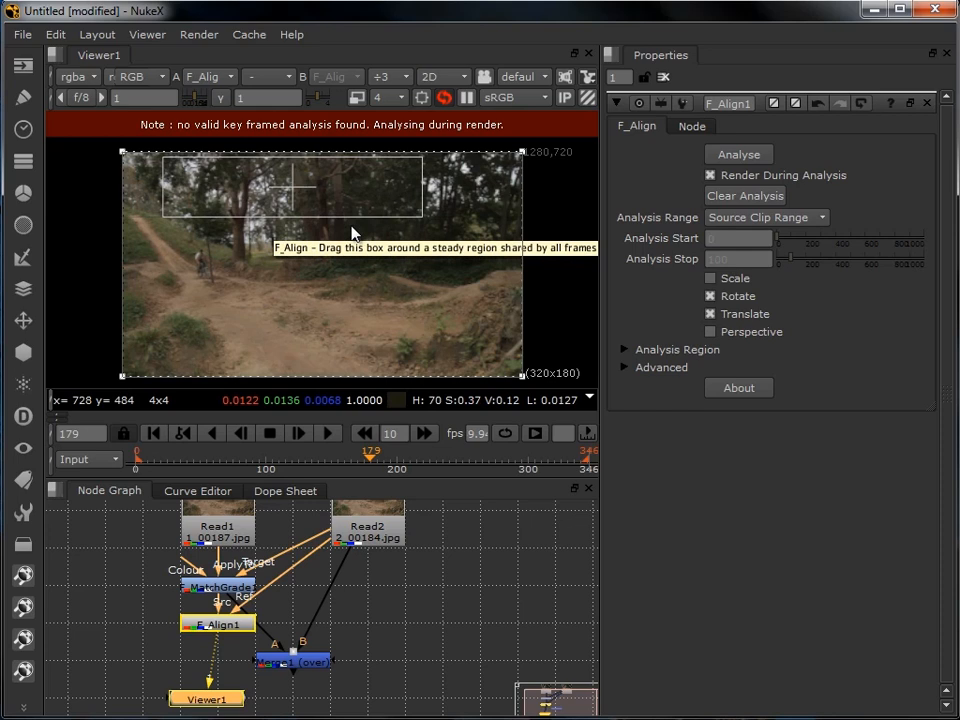
- Set F_Align's analysis range to Specified Range and enable Scale alongside Rotate and Translate
click(752, 226)
click(755, 200)
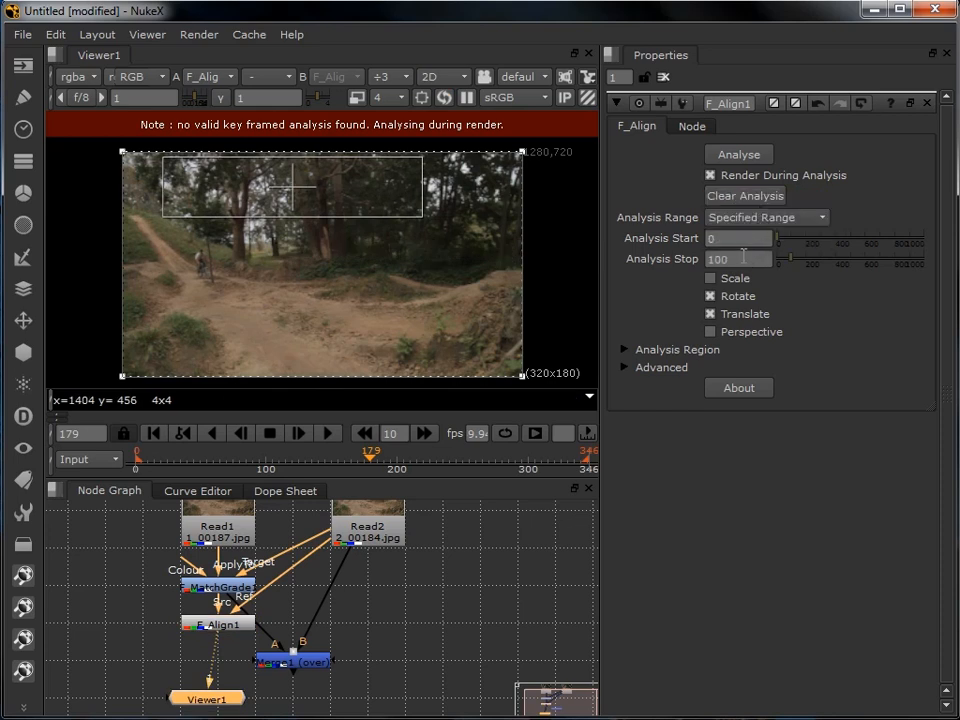
click(753, 238)
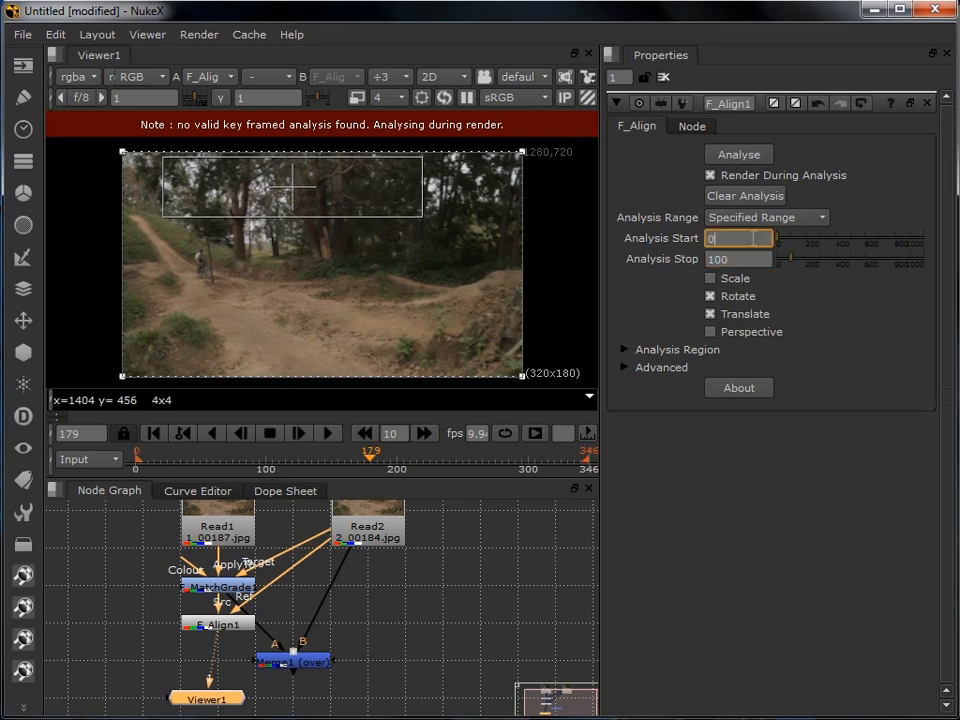
click(714, 281)
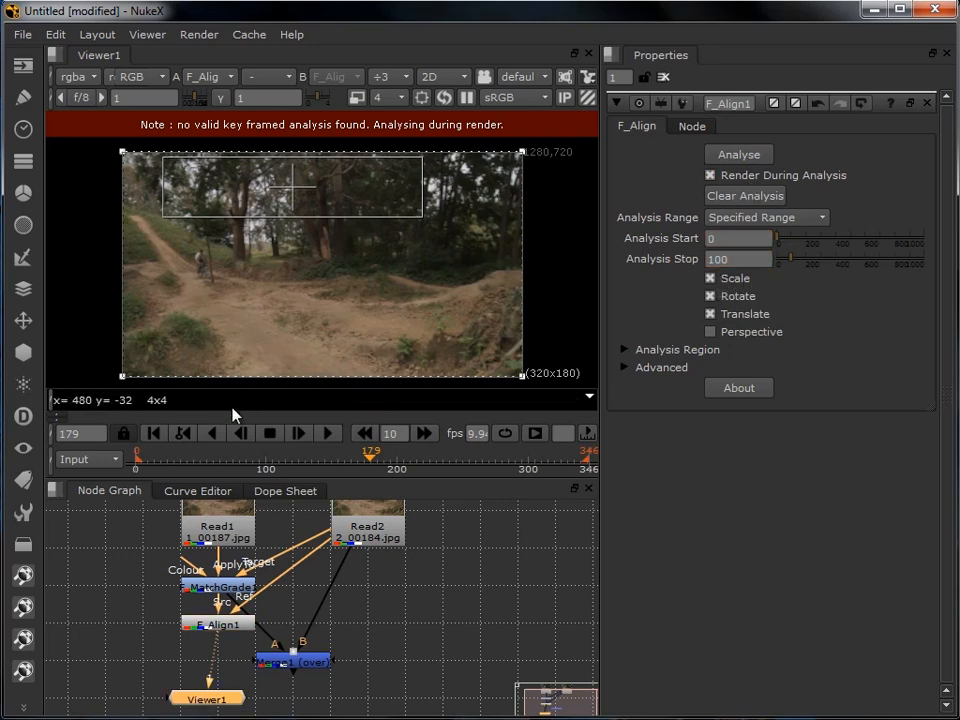
- Go to the first frame and run the F_Align analysis over frames 0 to 100
click(157, 436)
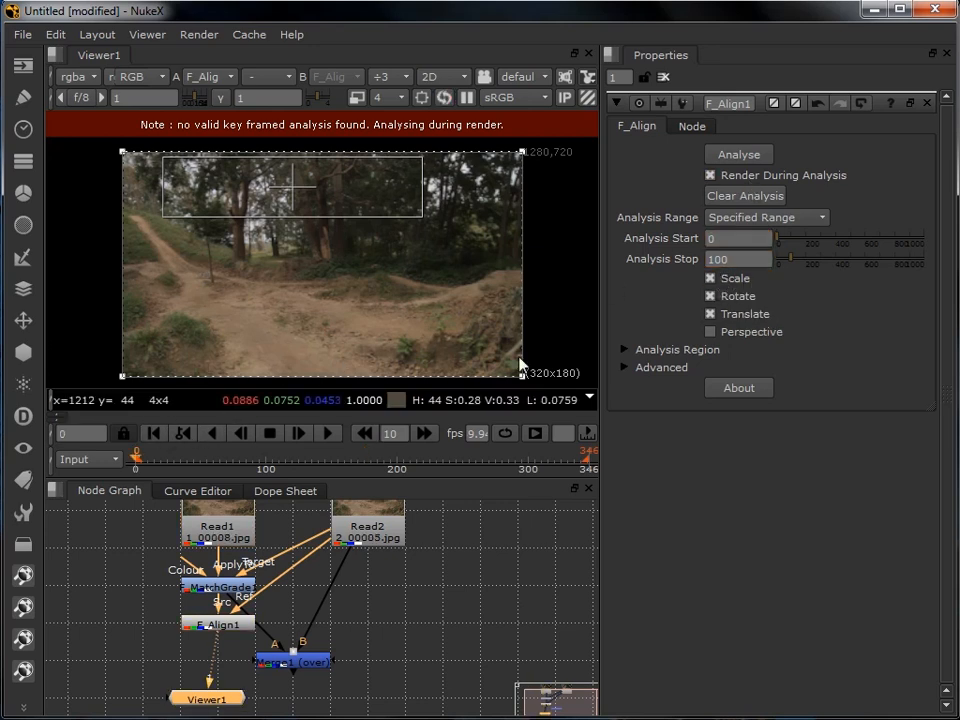
click(756, 160)
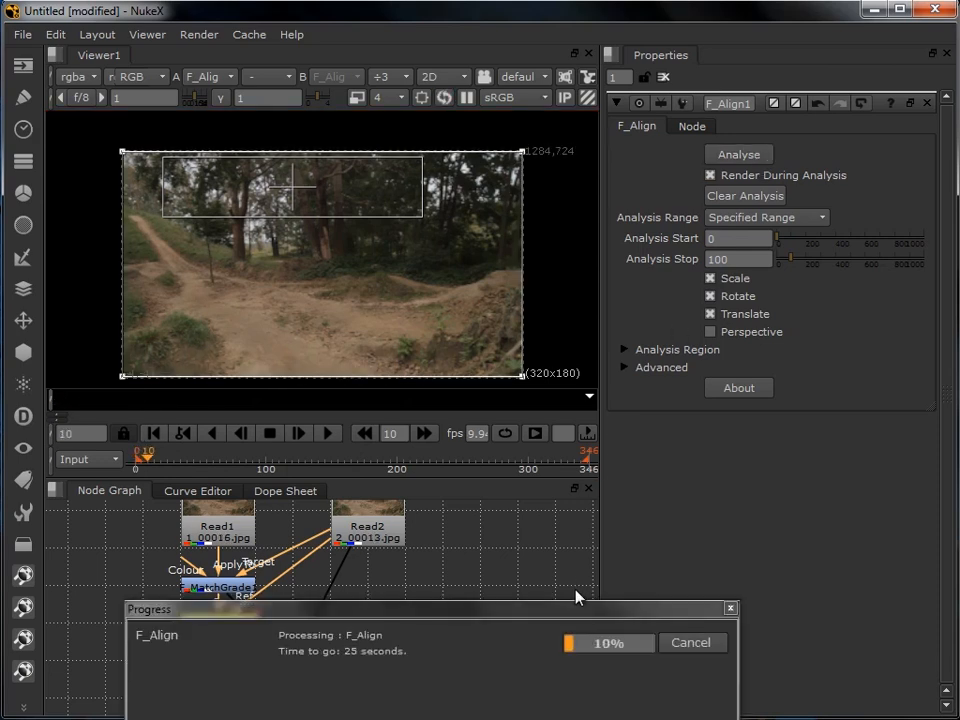
drag(572, 612, 558, 505)
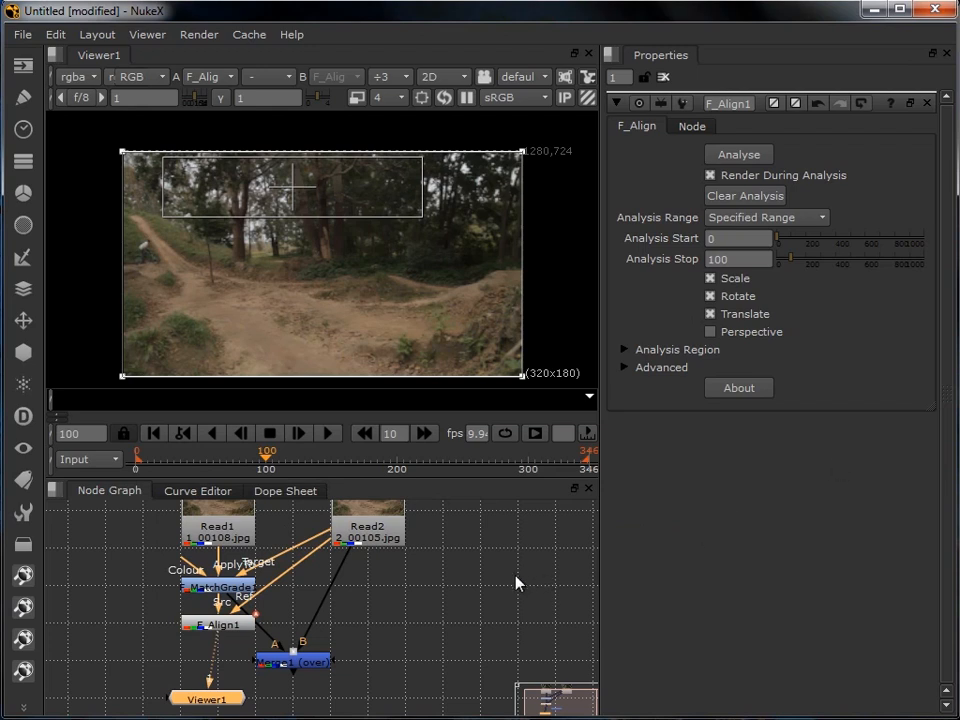
- Feed F_Align1 into the Merge's A input, place the viewer node below the Merge and view its output
drag(473, 579, 445, 568)
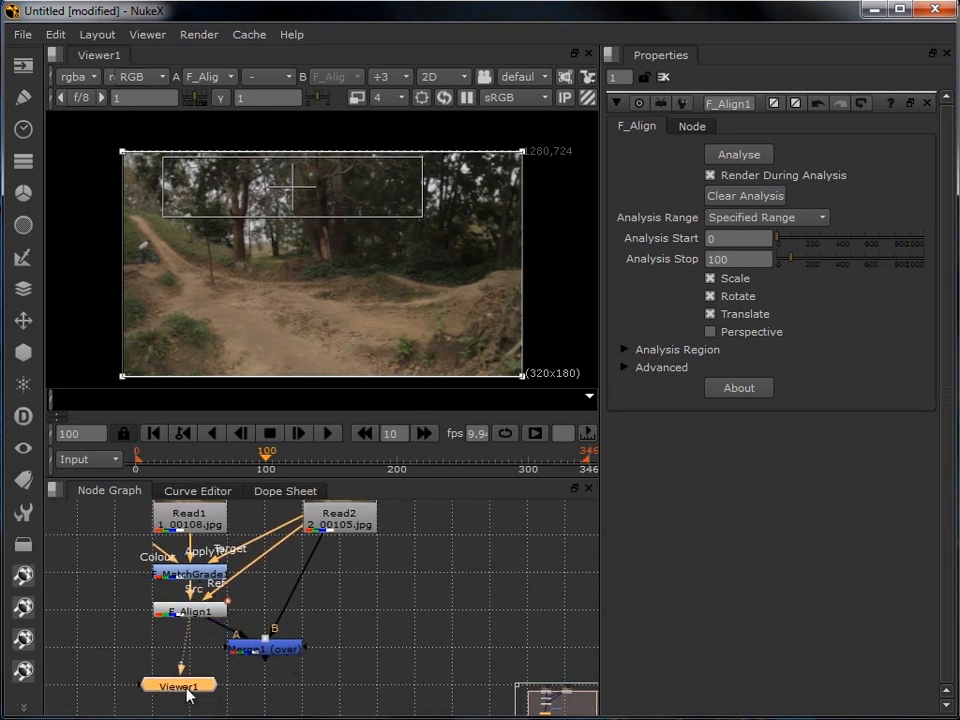
drag(187, 694, 276, 700)
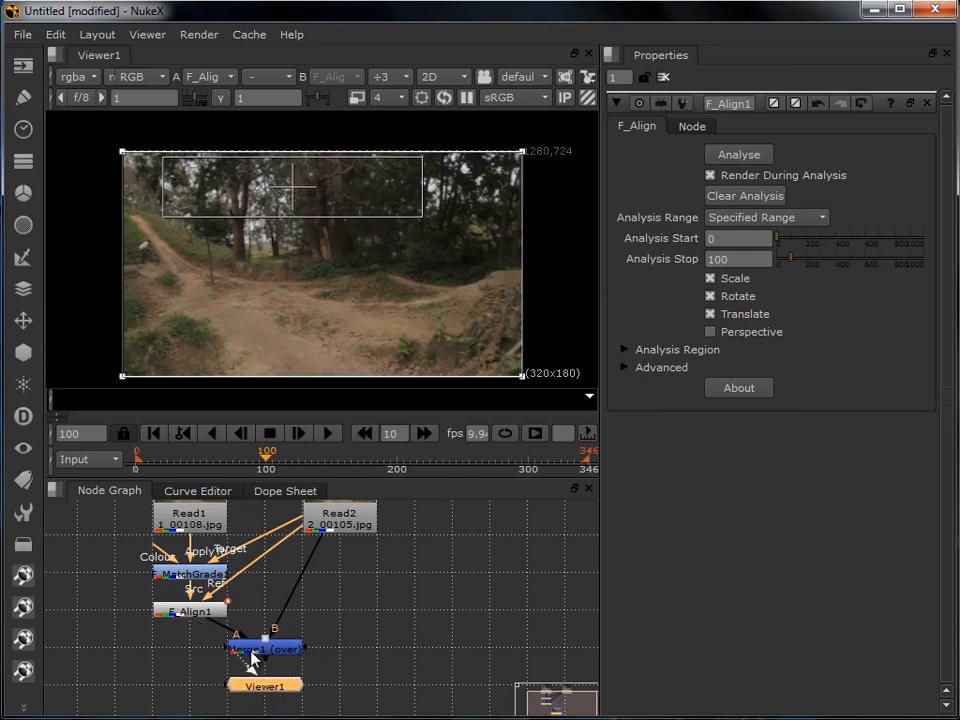
drag(251, 651, 264, 651)
- Set the Merge1 mix to 1 and scrub the timeline to frame 290
double_click(284, 652)
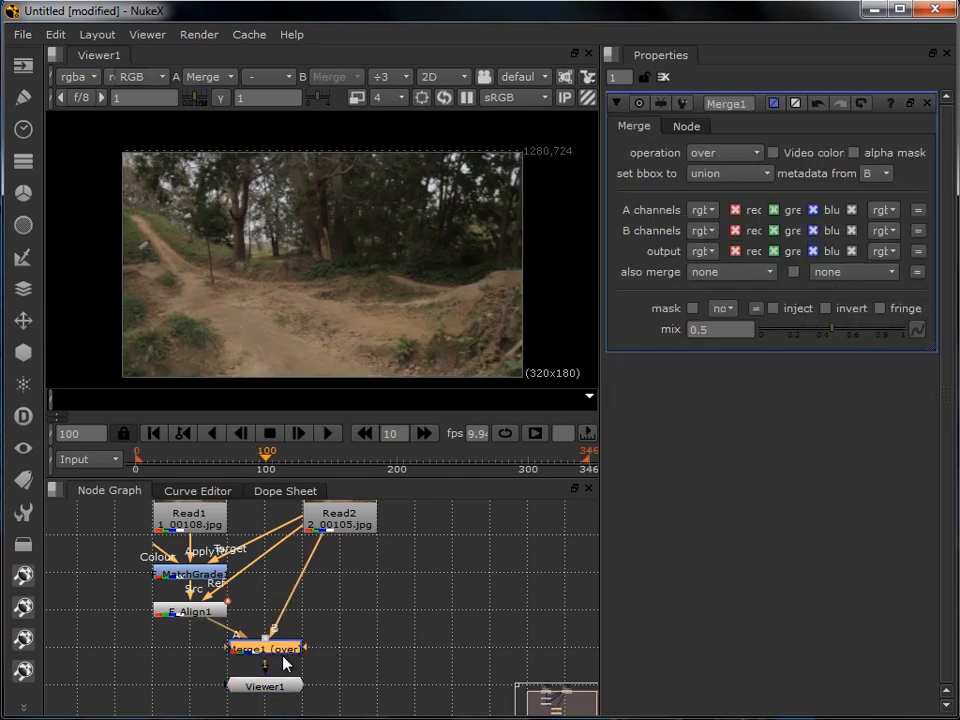
drag(836, 333, 908, 332)
drag(481, 569, 483, 575)
mouse_move(273, 457)
mouse_down()
mouse_move(525, 455)
mouse_move(516, 462)
mouse_up()
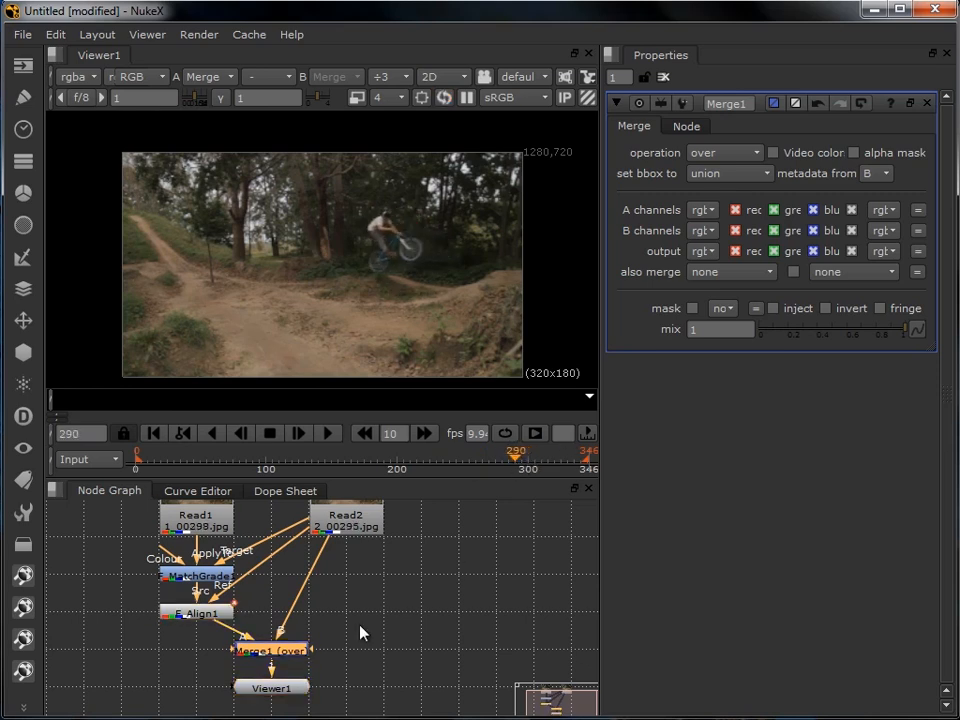
- Add an unconnected RotoPaint node beside the Merge and connect it to the Merge's mask input
drag(337, 676, 315, 643)
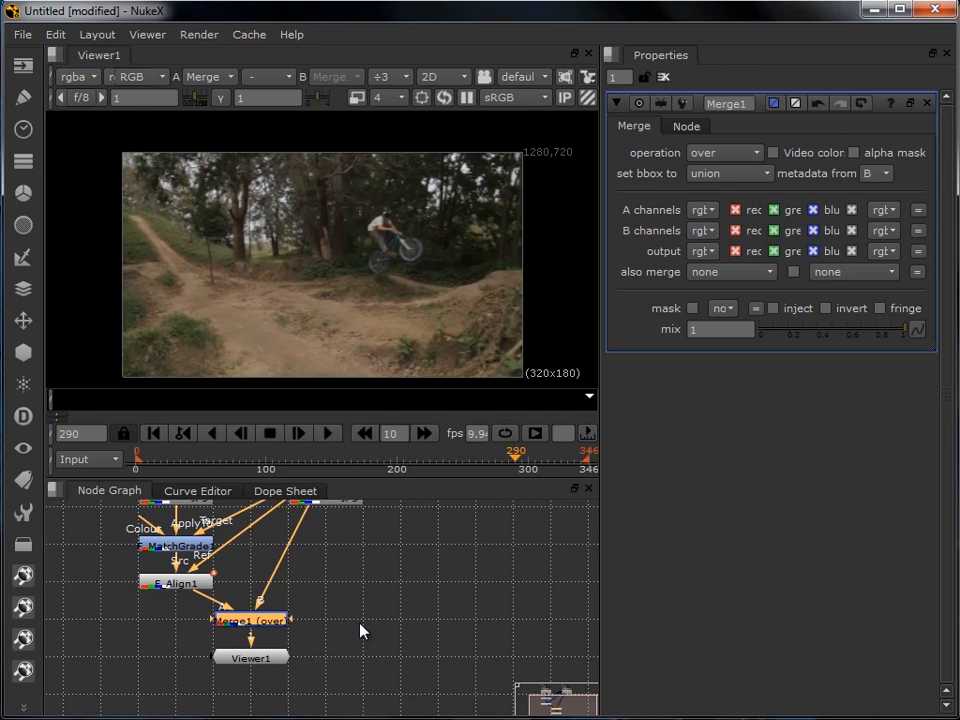
click(360, 628)
key(p)
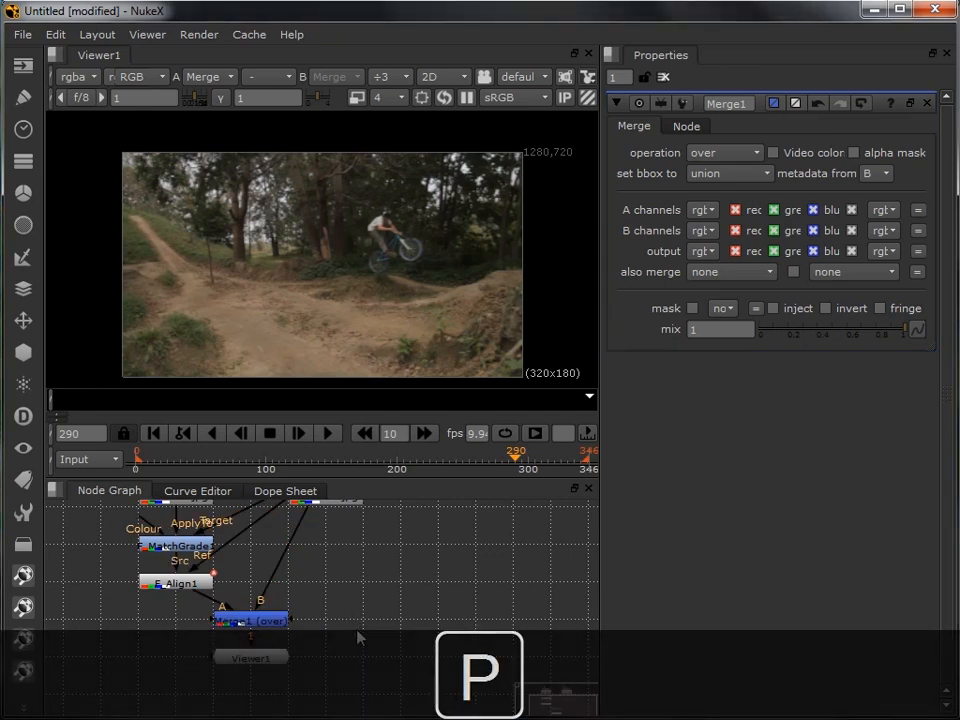
drag(343, 614, 369, 632)
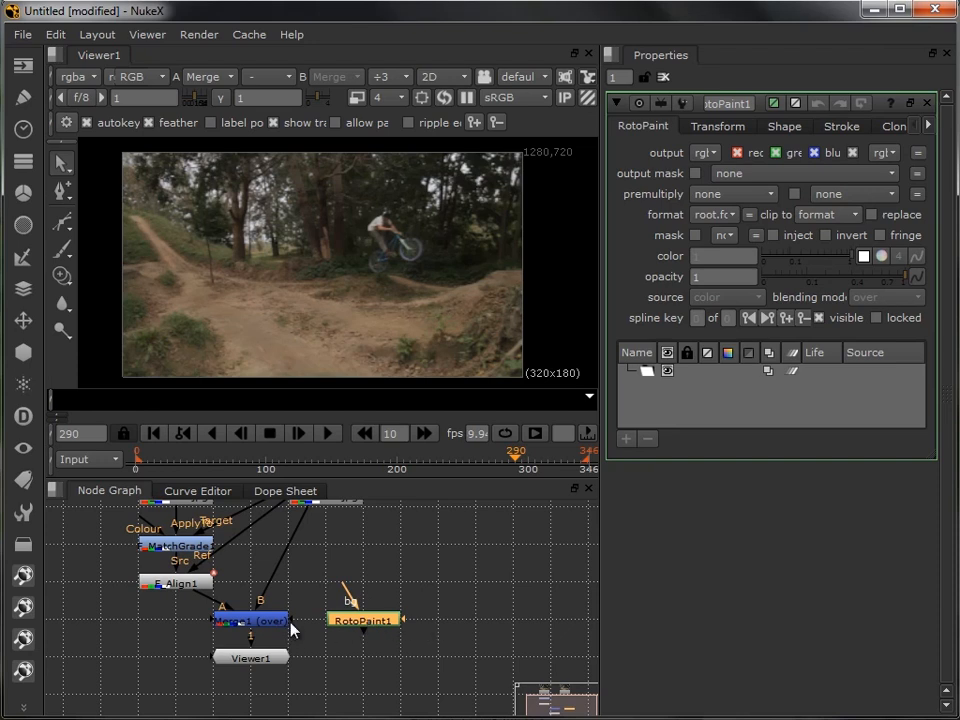
drag(323, 655, 372, 628)
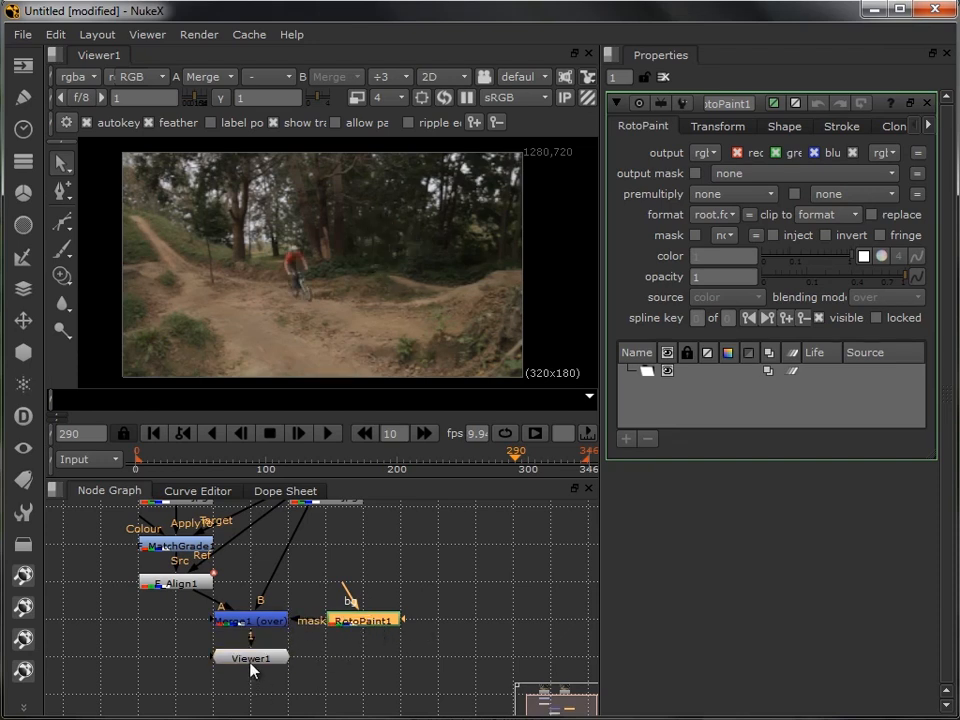
- Move the viewer node further below the Merge and disable RotoPaint1
drag(253, 662, 258, 698)
click(373, 623)
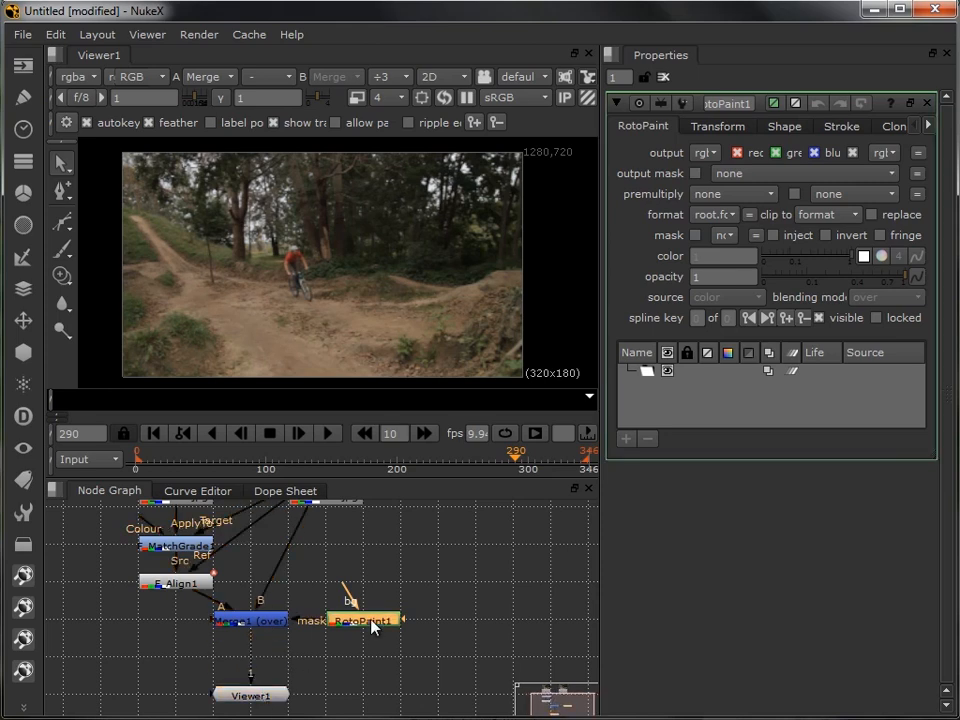
key(d)
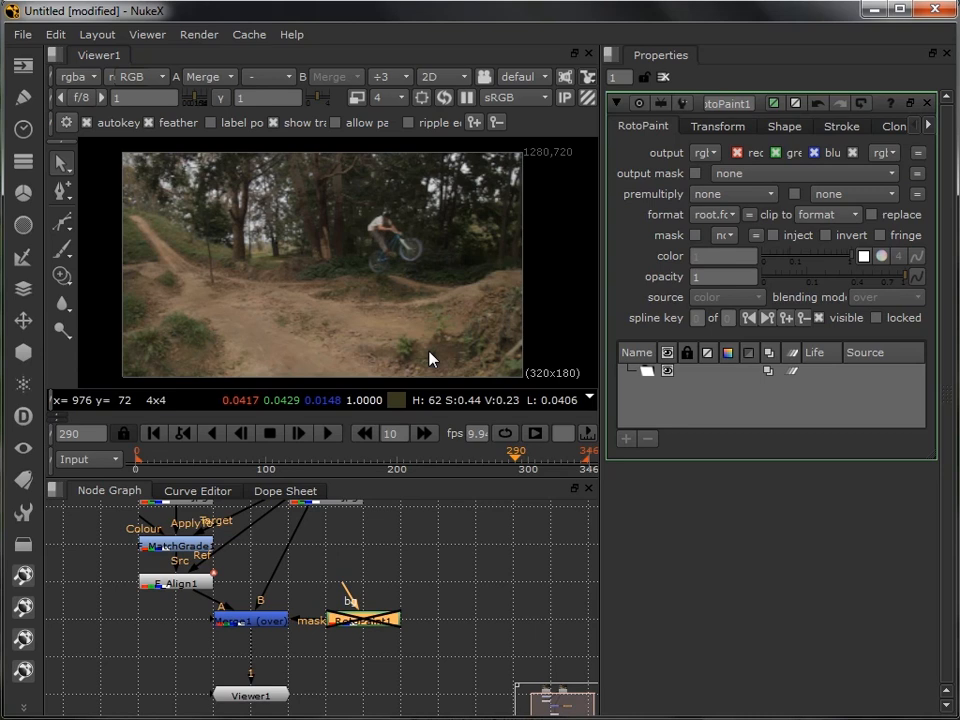
- Set the viewer's downscale factor to 1 for a full-resolution close view of the jumping rider
drag(423, 257, 421, 277)
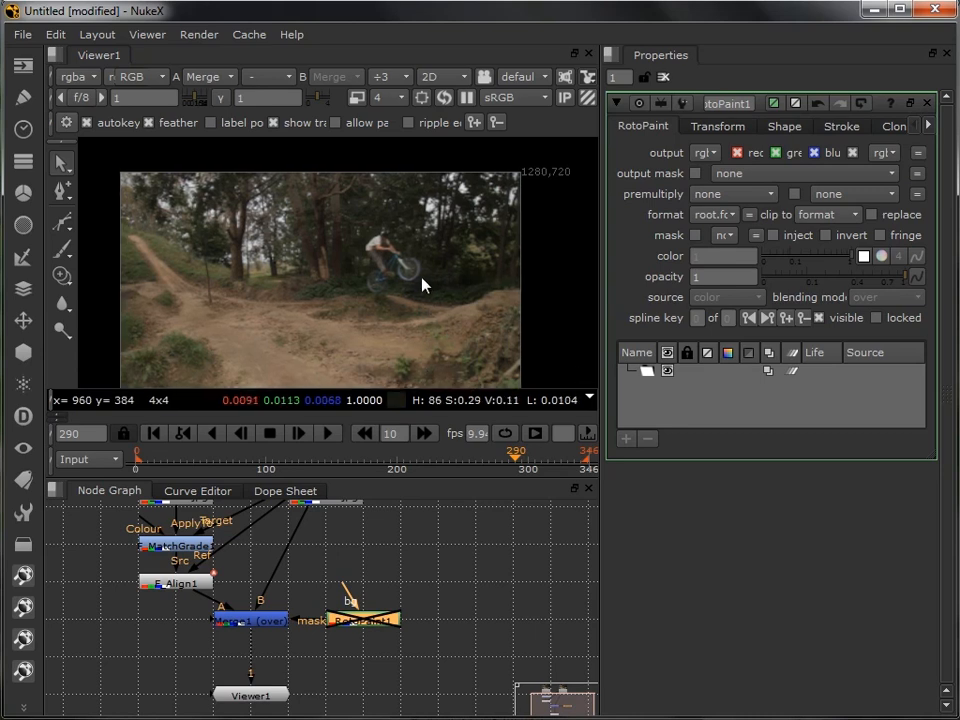
scroll(401, 271, up, 2)
scroll(401, 278, up, 3)
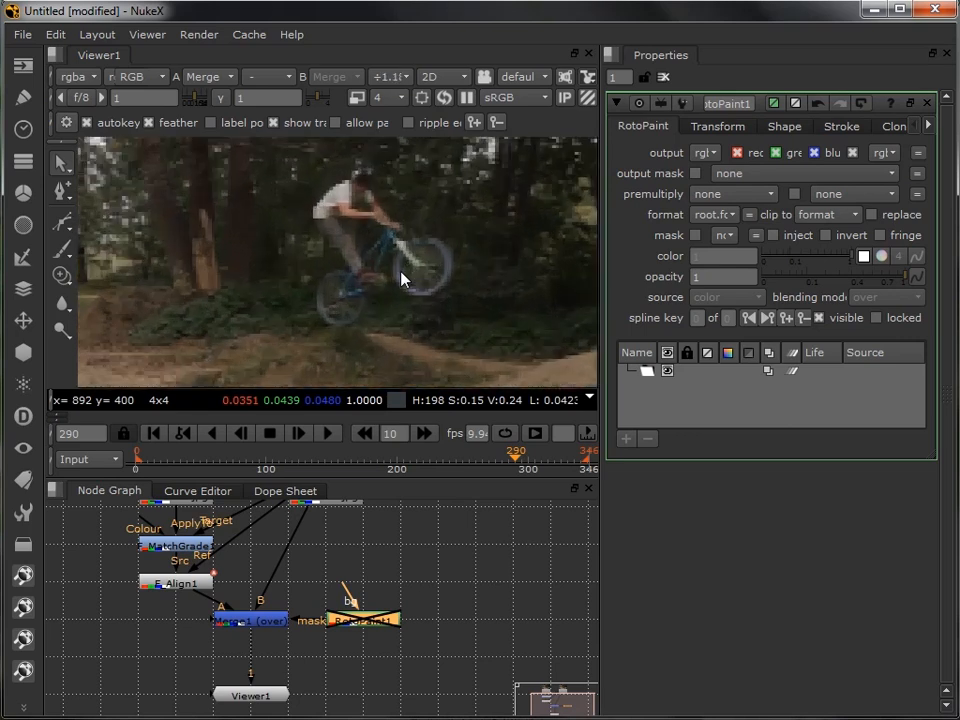
click(386, 97)
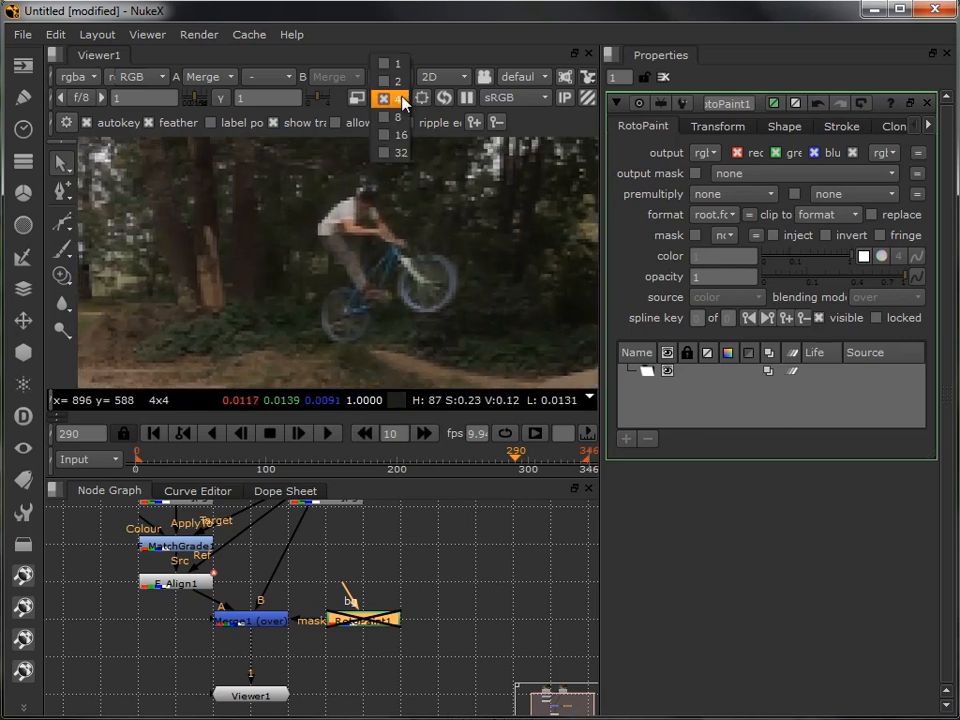
click(396, 66)
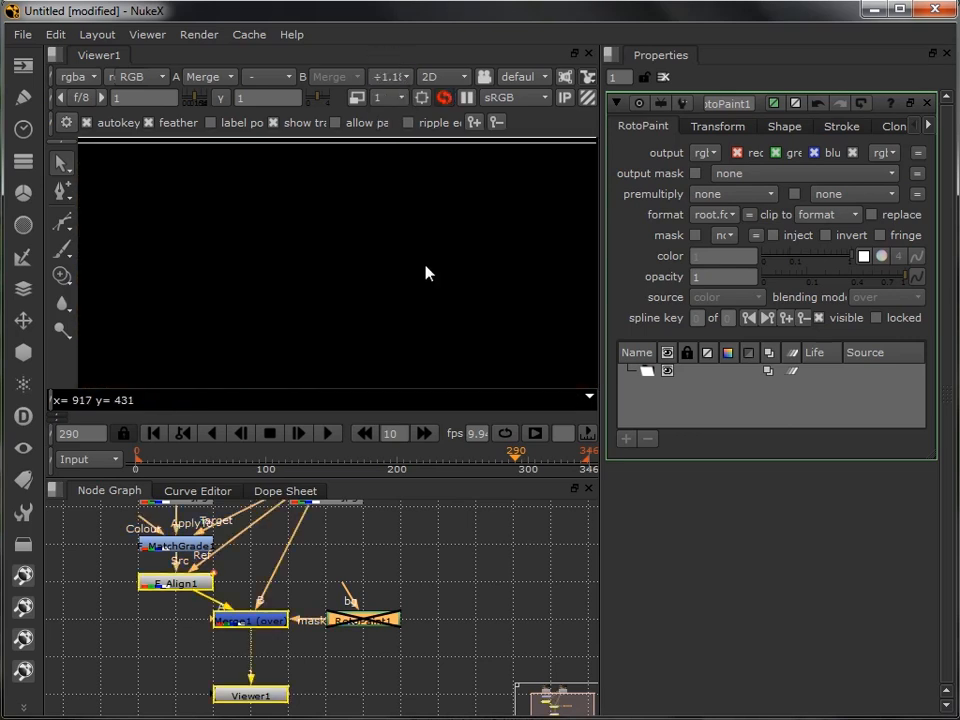
drag(429, 282, 389, 283)
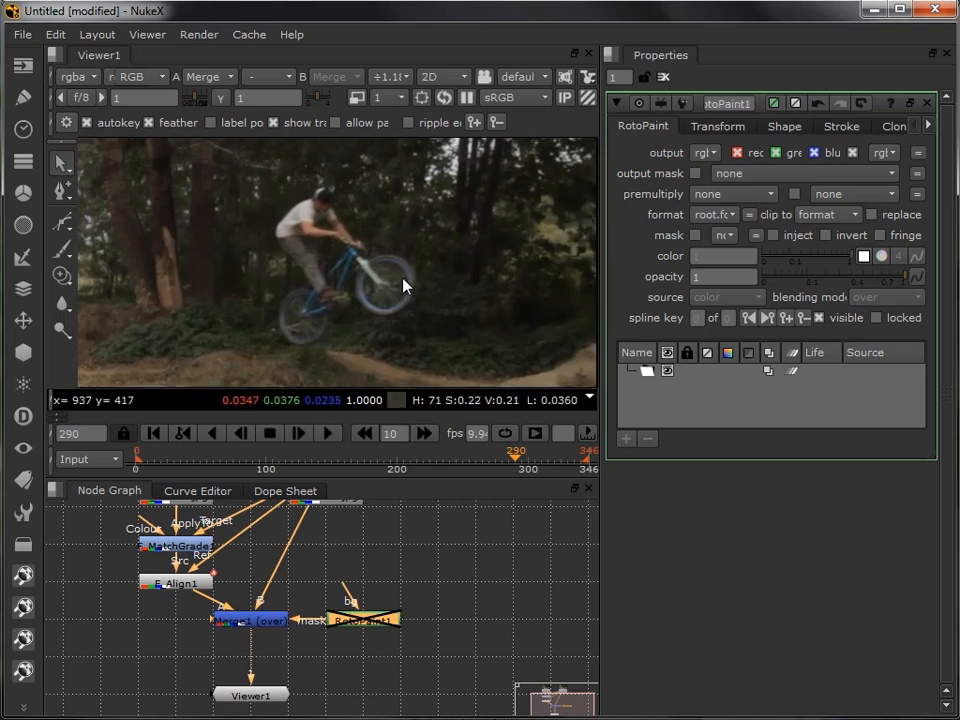
- Draw a closed nine-point Bezier shape loosely around the jumping rider and bike at frame 290
click(64, 222)
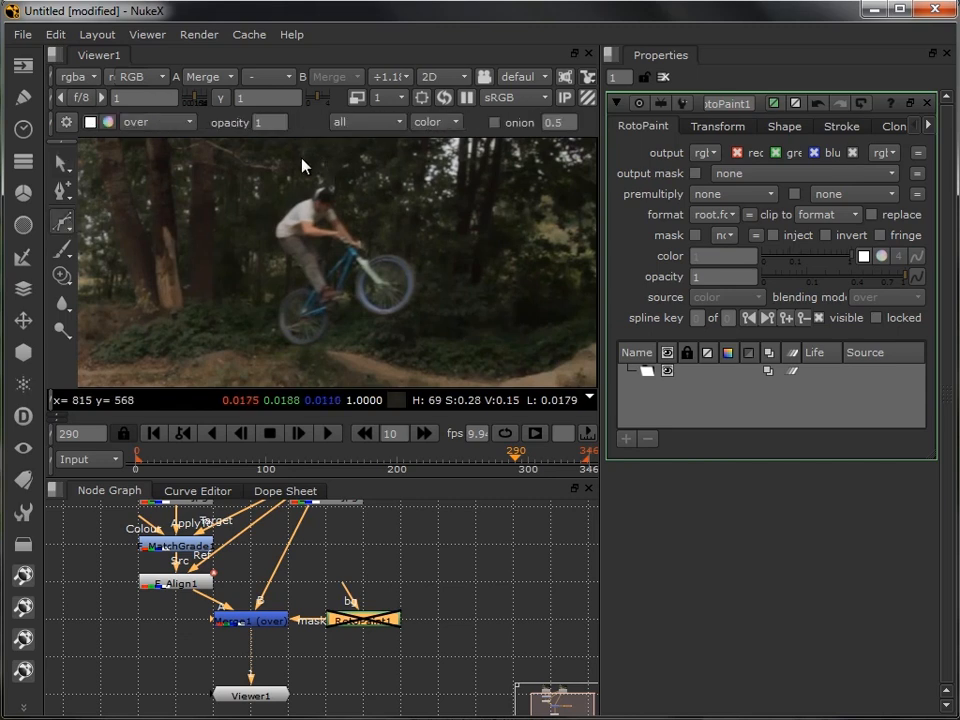
click(302, 162)
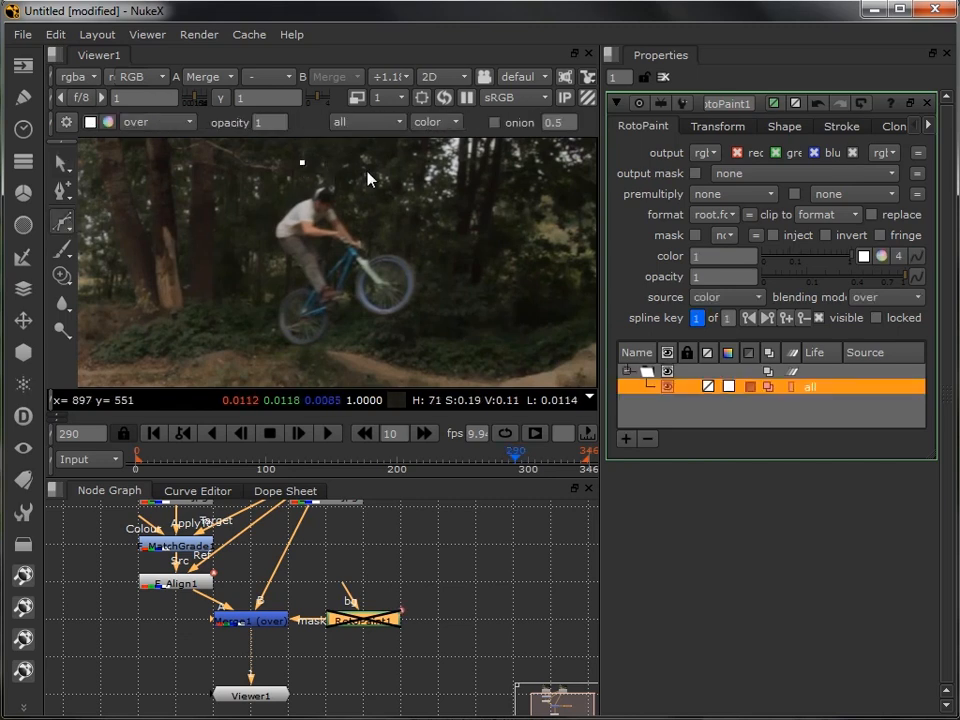
click(366, 170)
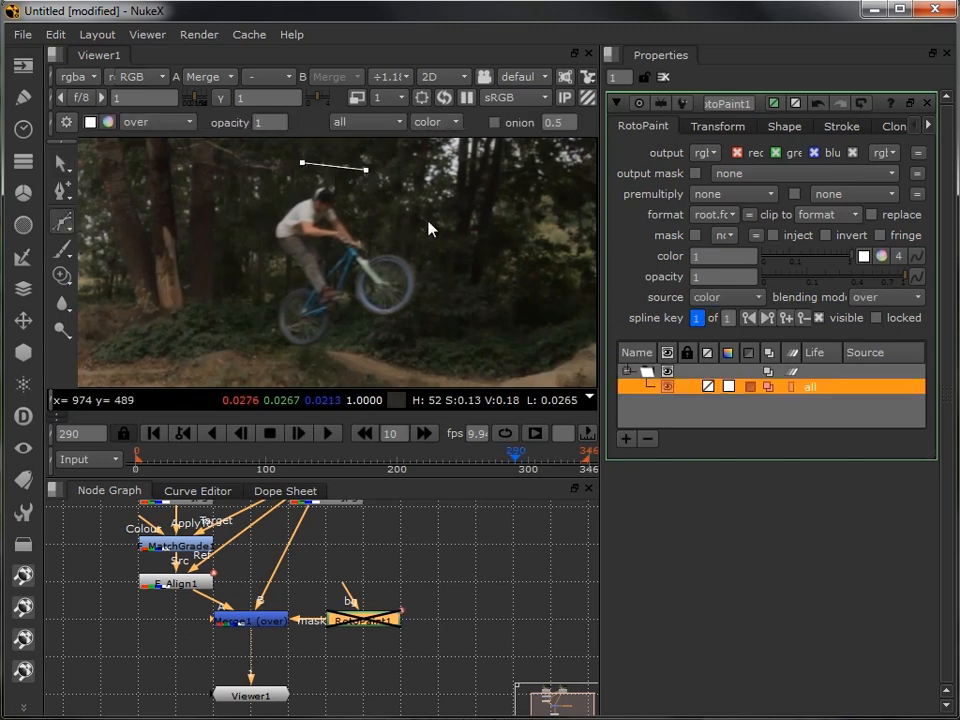
click(447, 295)
click(403, 351)
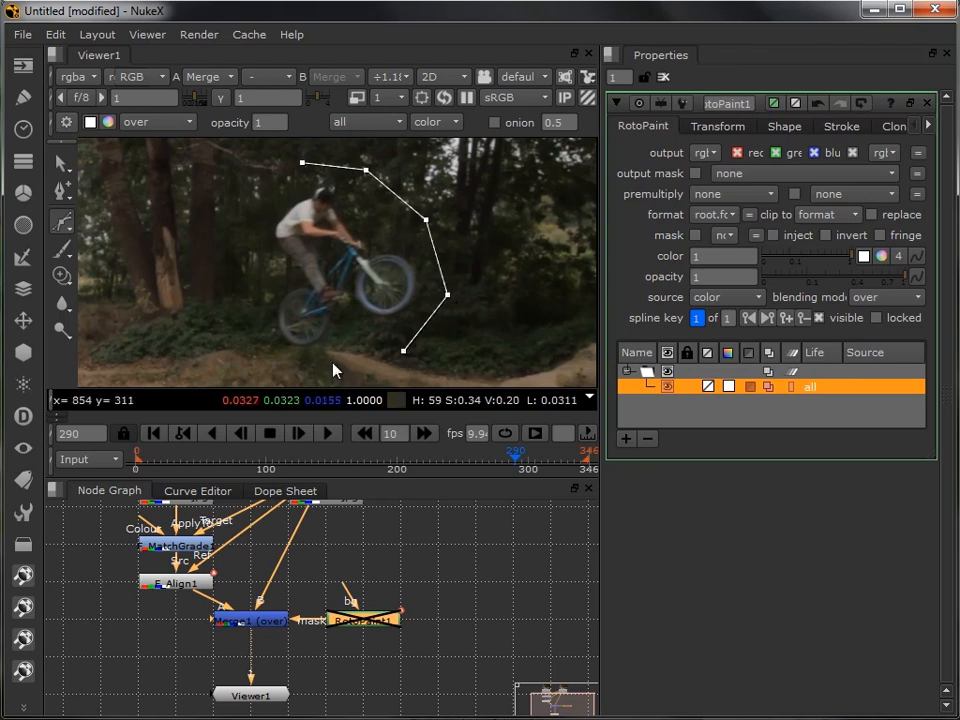
click(331, 360)
click(248, 347)
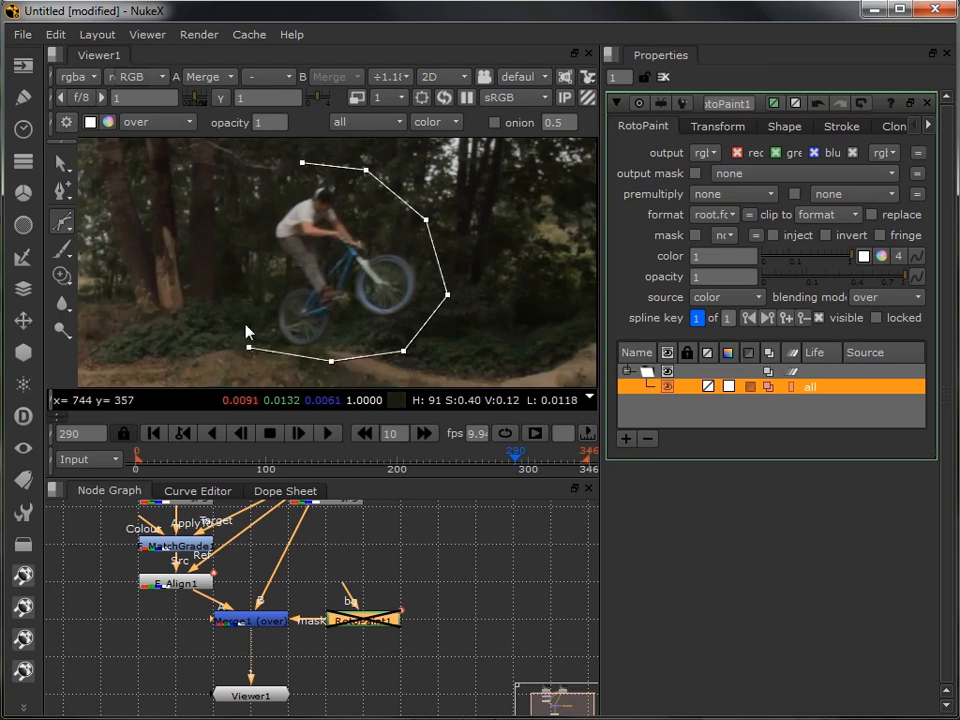
click(234, 274)
click(249, 205)
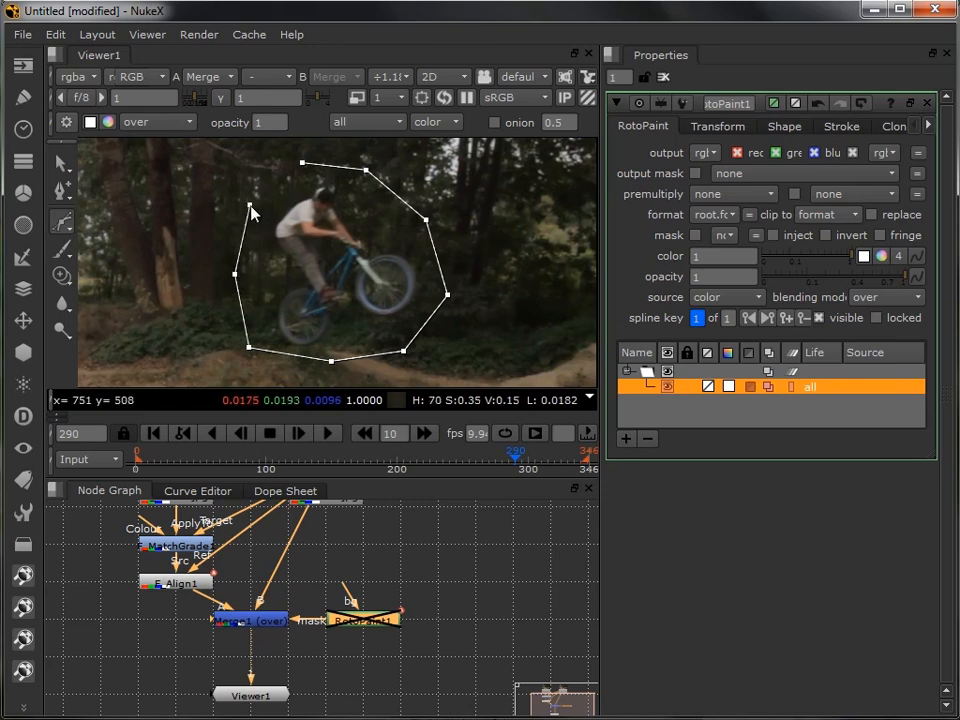
click(302, 165)
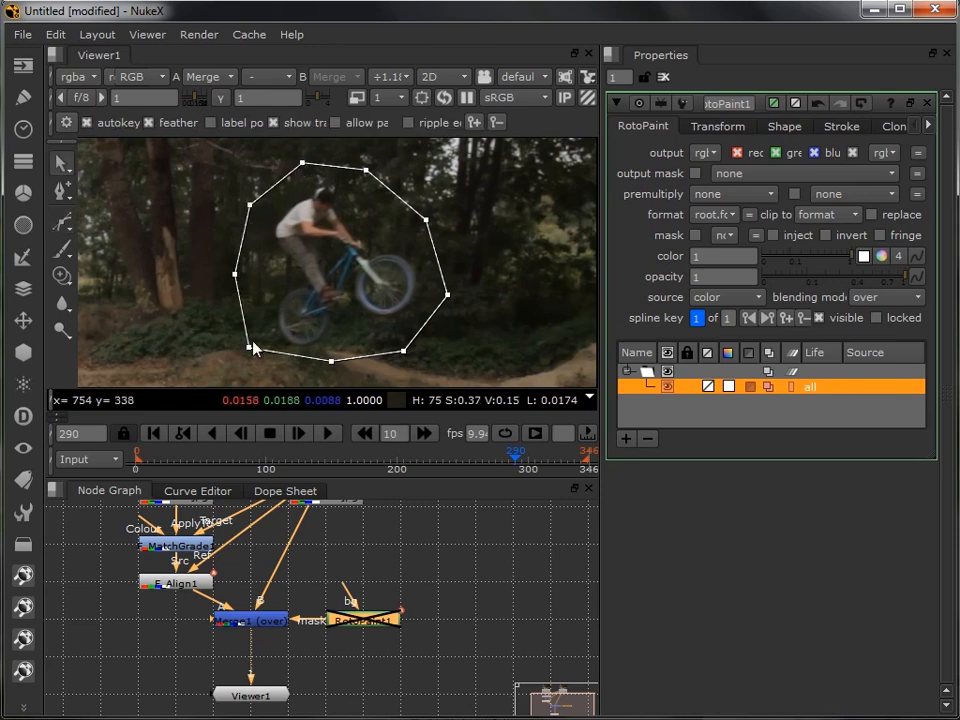
- Pull the feather points outward along the shape's right side, at its upper-right, right and lower-right corners
drag(332, 318, 310, 325)
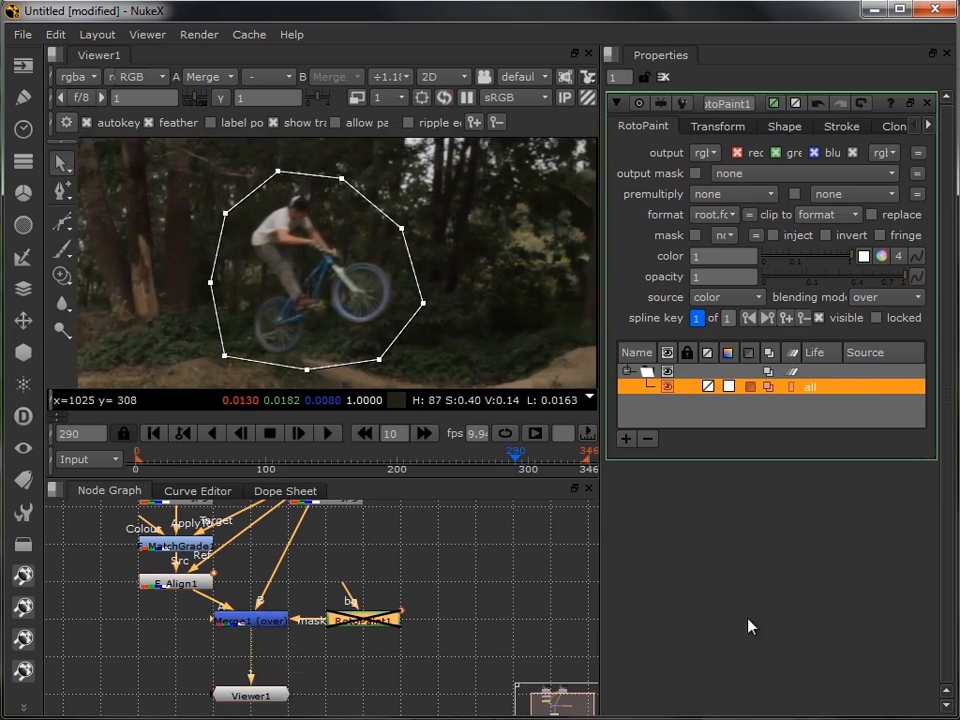
click(403, 235)
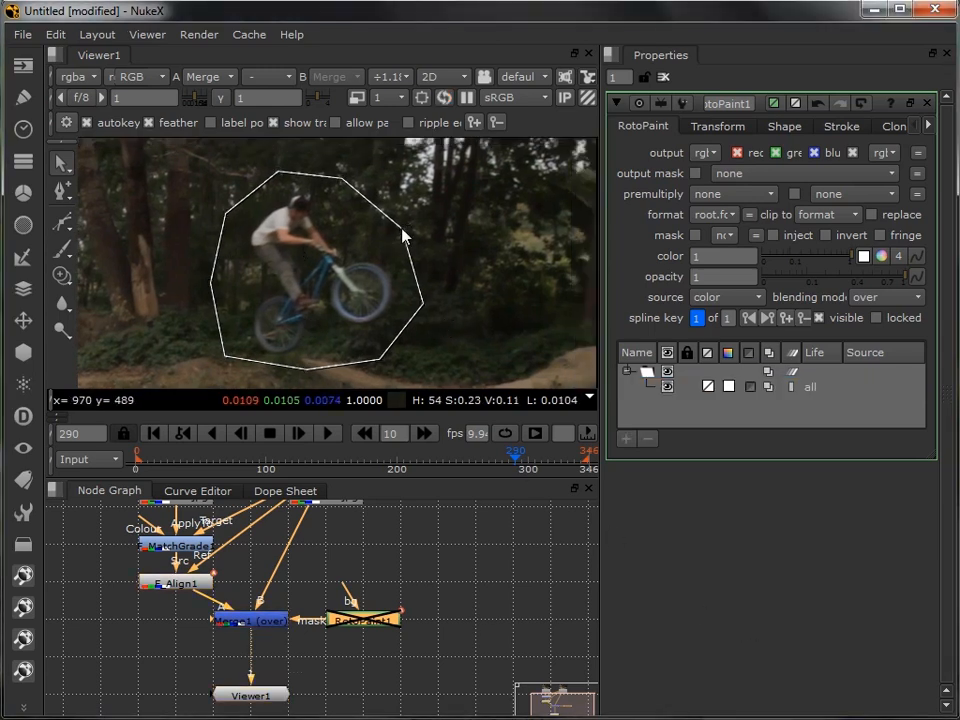
click(403, 232)
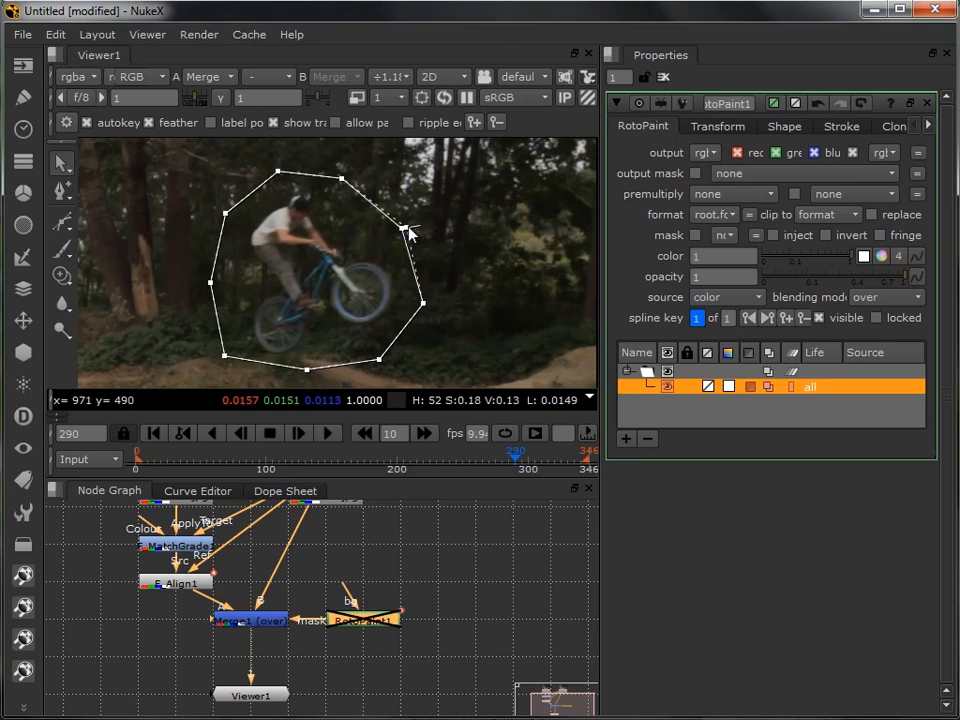
drag(432, 213, 439, 211)
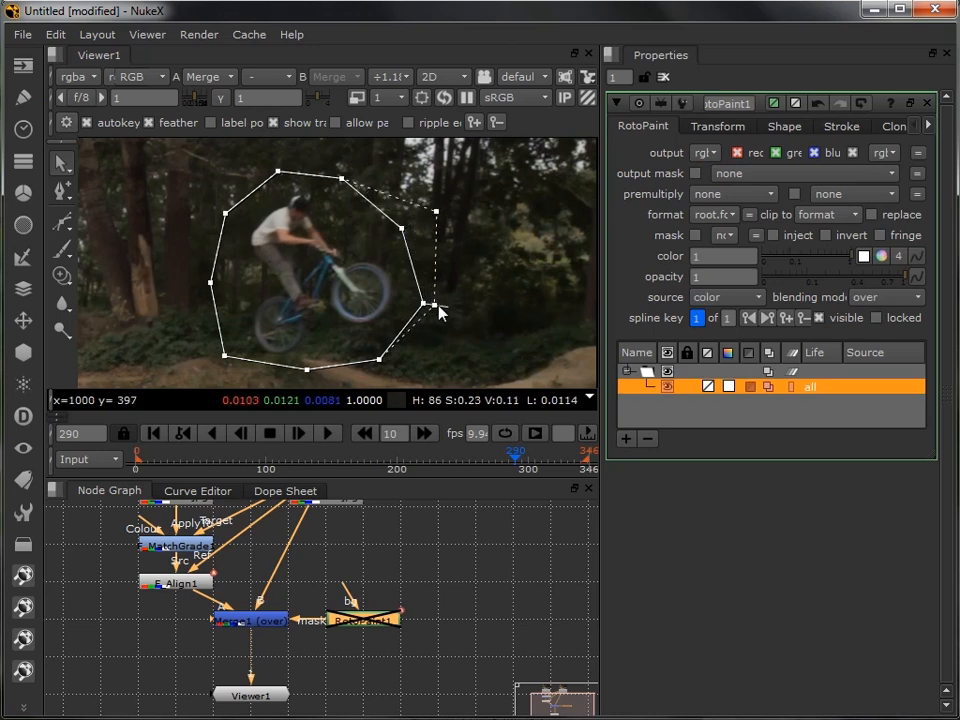
drag(440, 342, 519, 245)
drag(458, 270, 489, 314)
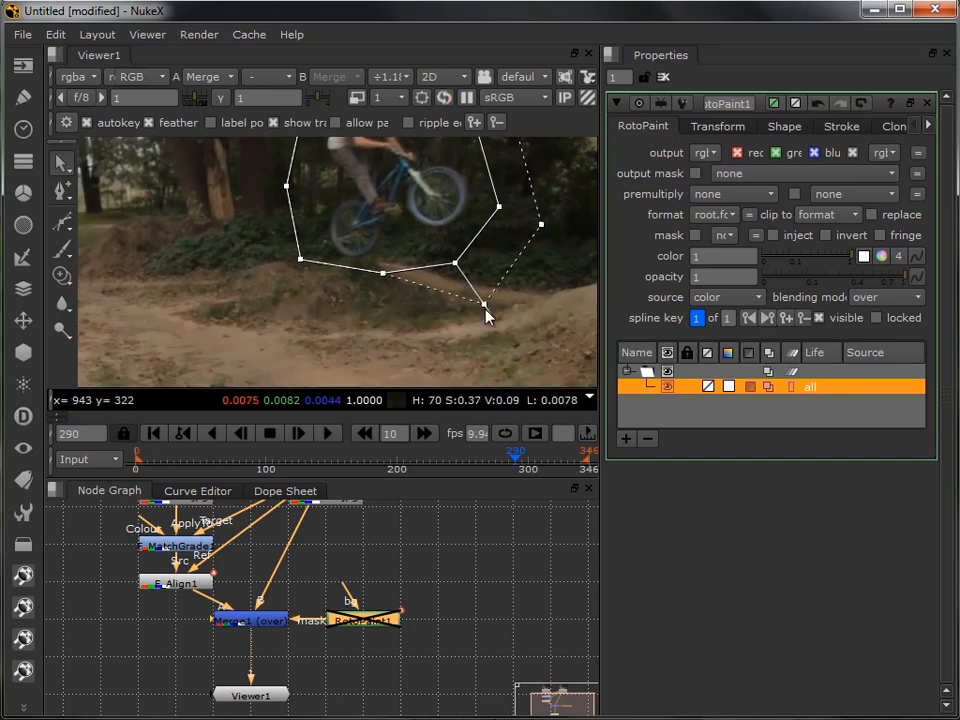
- Pull the remaining feather points outward along the shape's lower, left and upper edges, and widen the upper-right feather slightly
drag(382, 277, 375, 330)
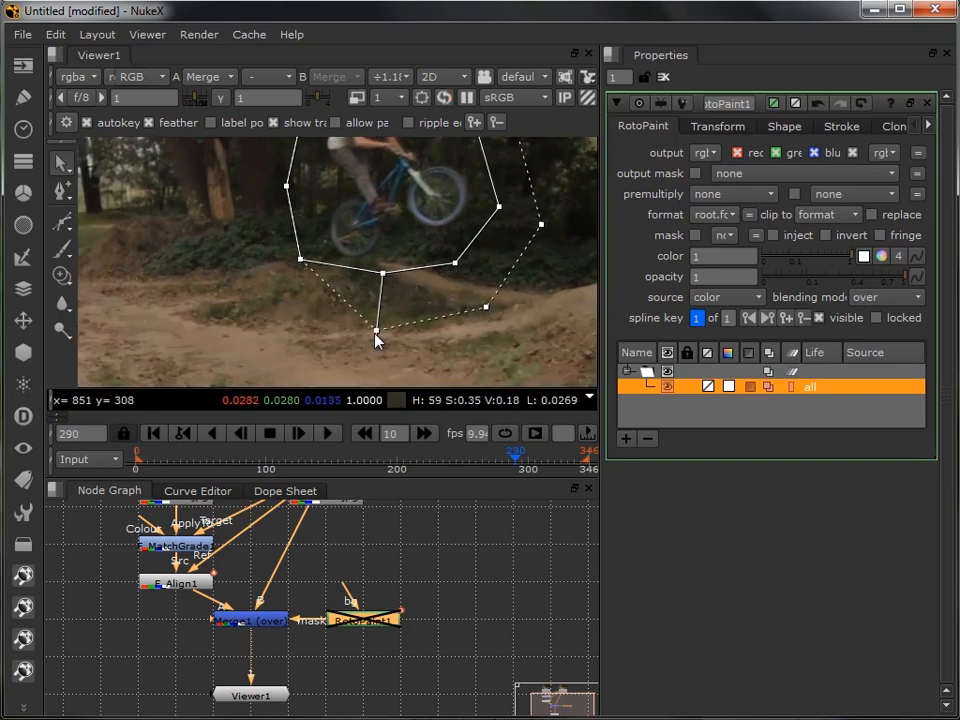
drag(300, 266, 249, 296)
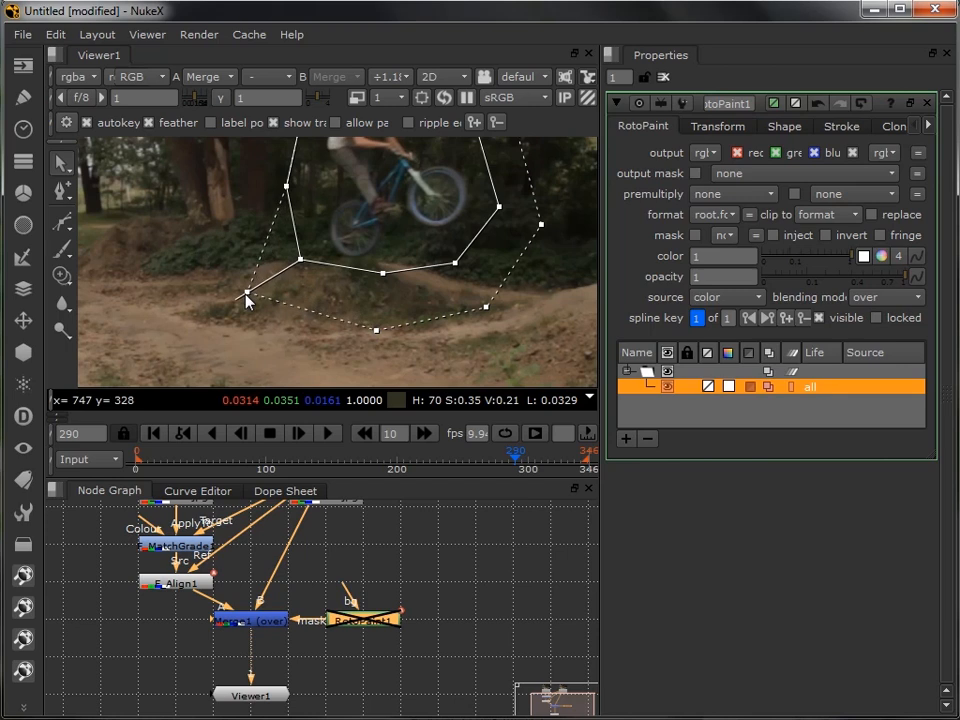
drag(315, 231, 308, 322)
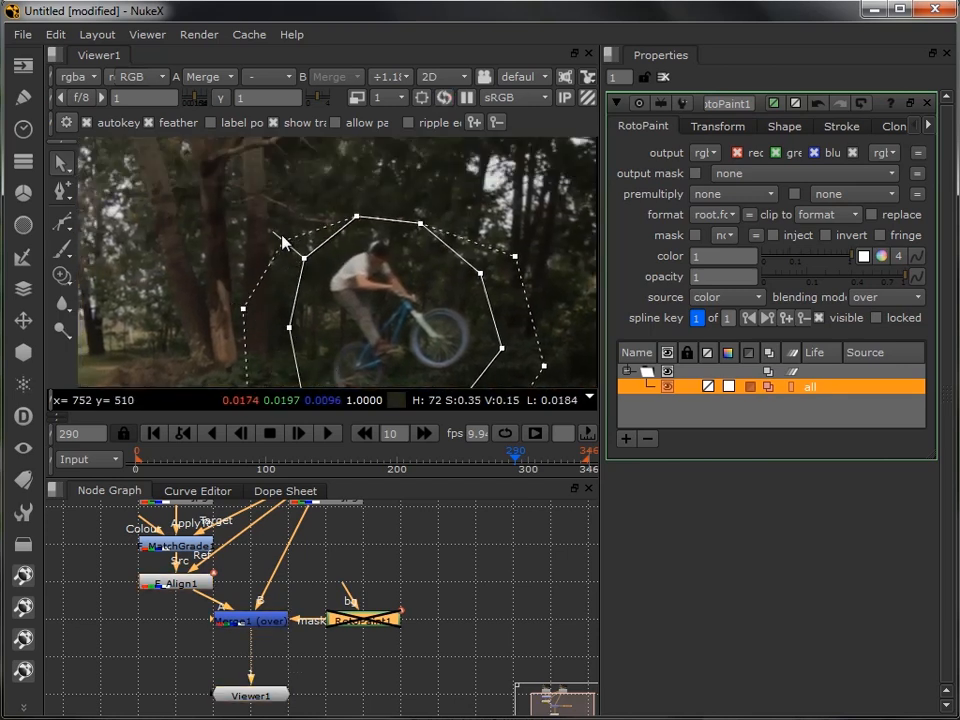
drag(282, 238, 264, 218)
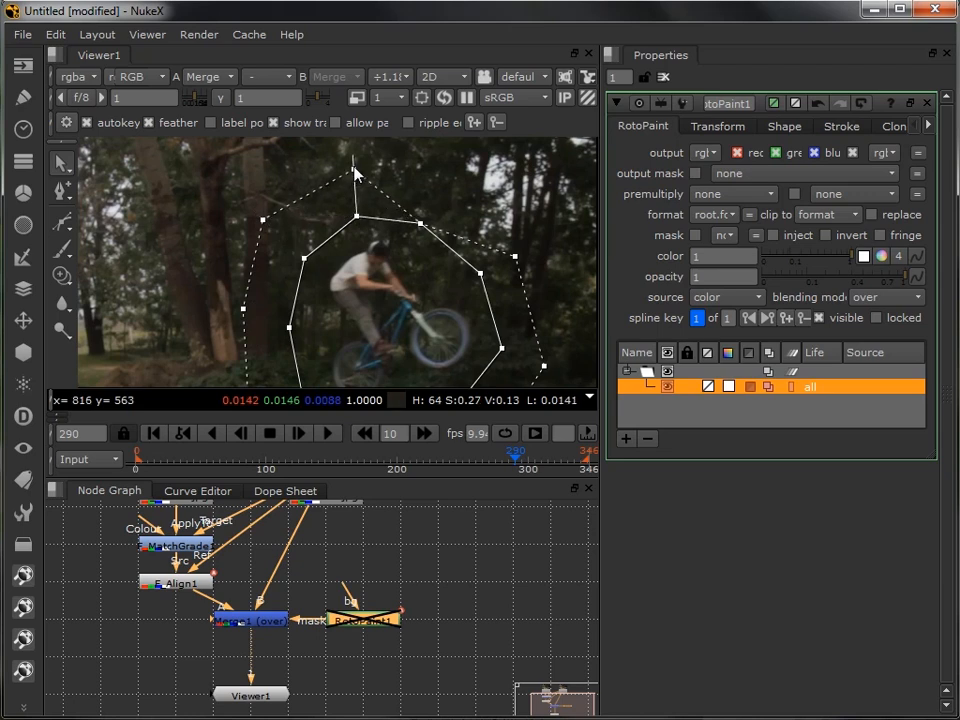
drag(421, 224, 450, 185)
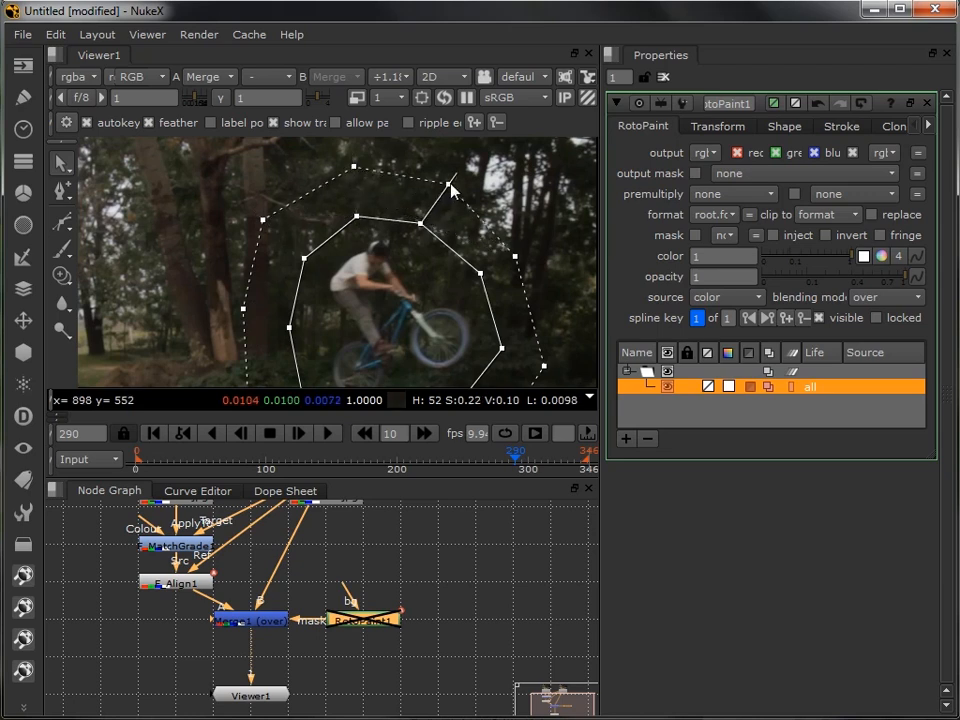
drag(515, 256, 521, 253)
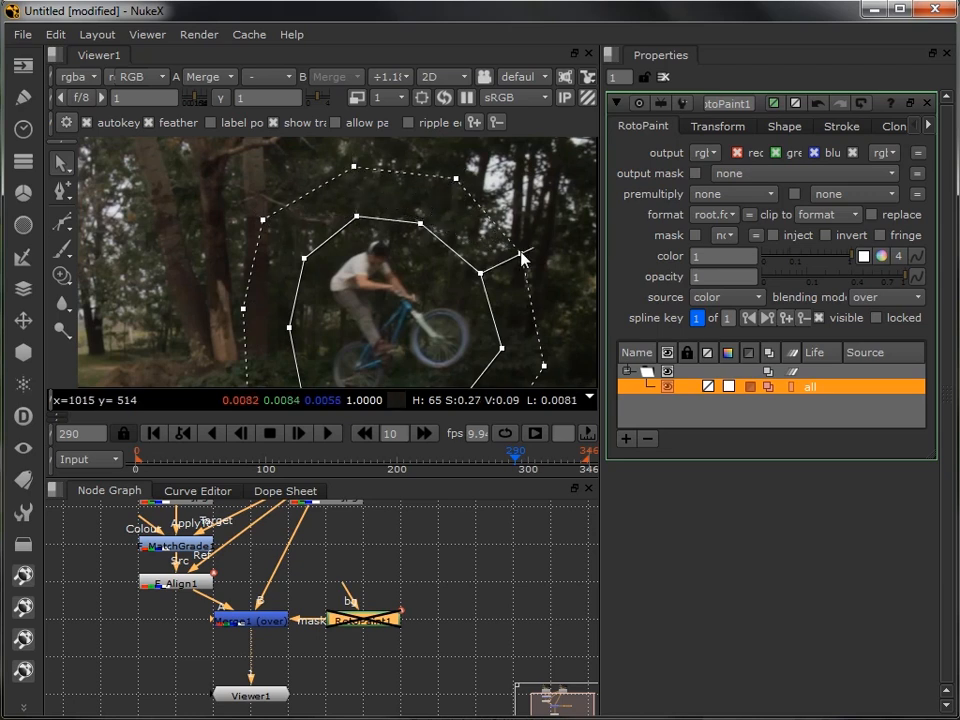
- At frame 280, select all the shape's points and move the whole shape over the rider
key(l)
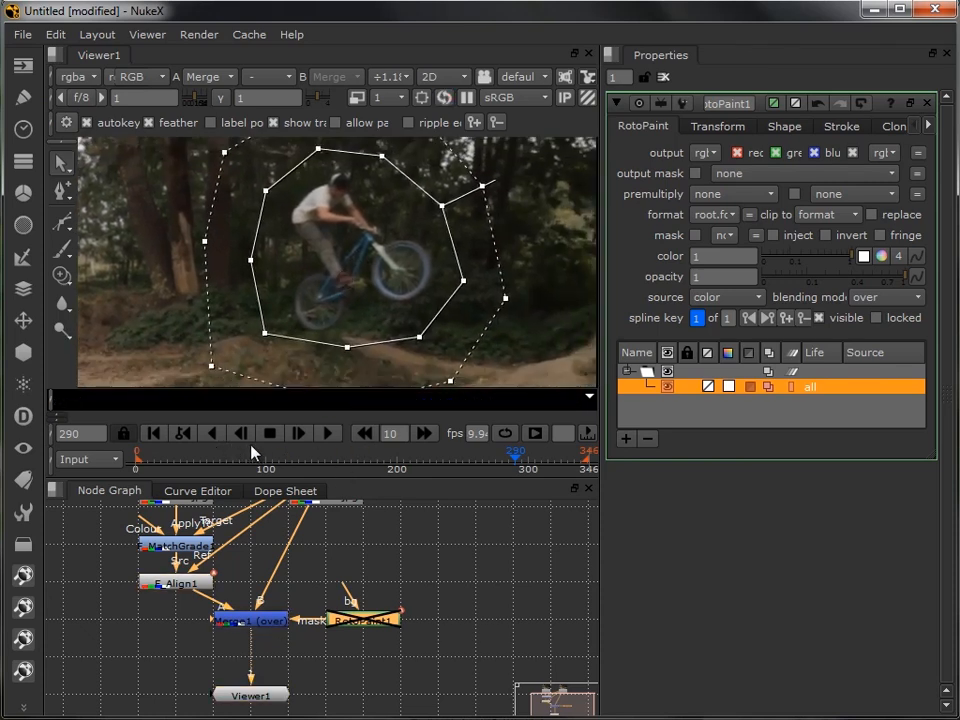
click(366, 433)
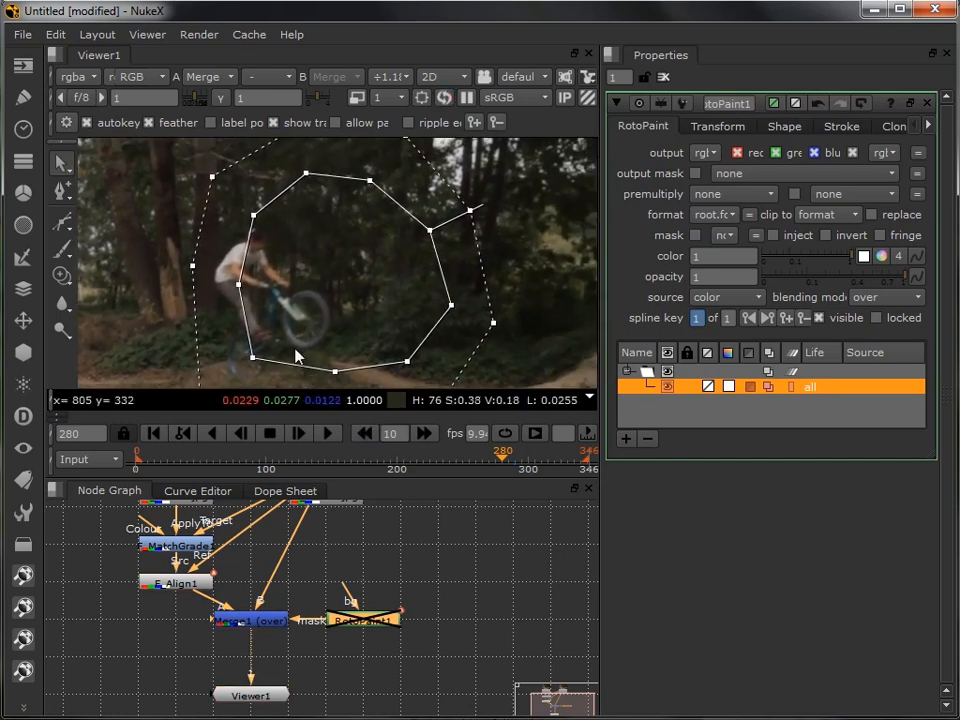
drag(211, 158, 472, 388)
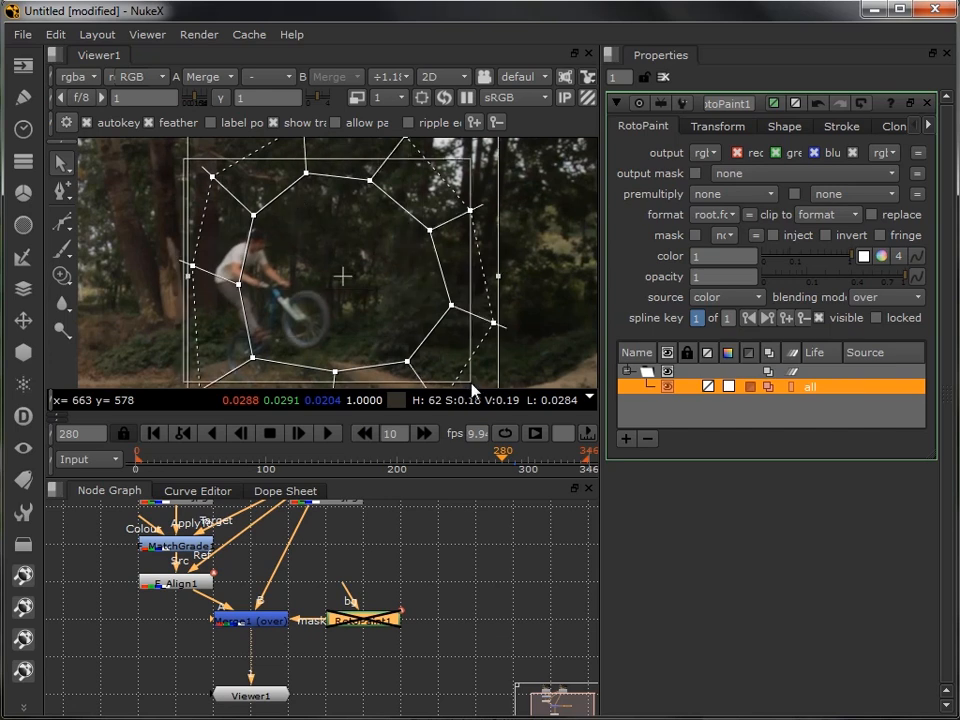
drag(350, 347, 487, 303)
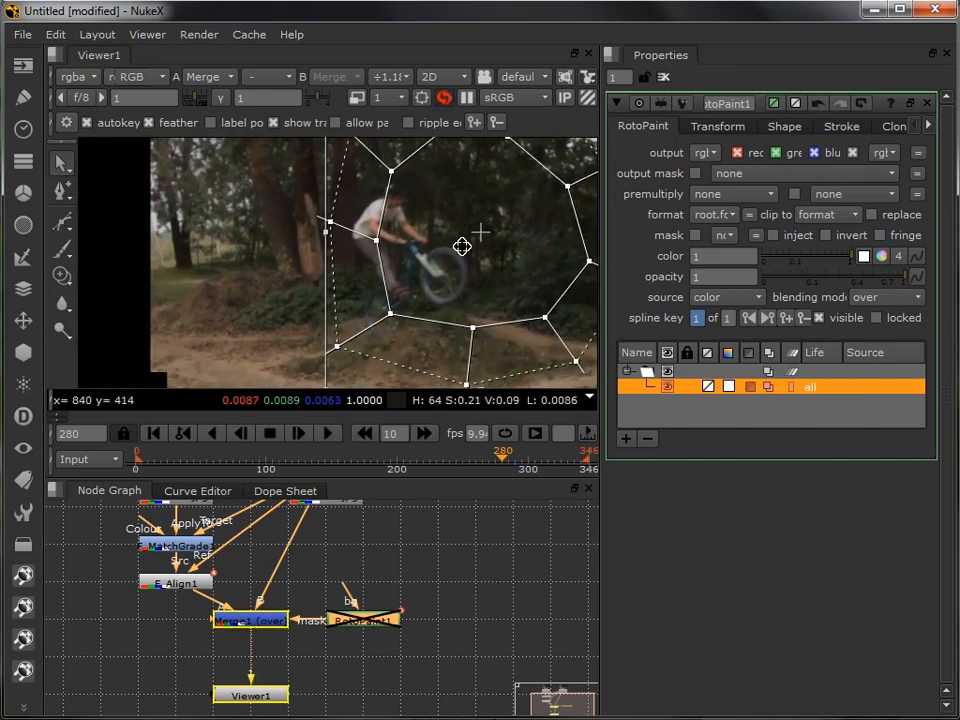
drag(462, 246, 406, 261)
- Move the whole shape back over the rider at frames 270 and 260
click(364, 433)
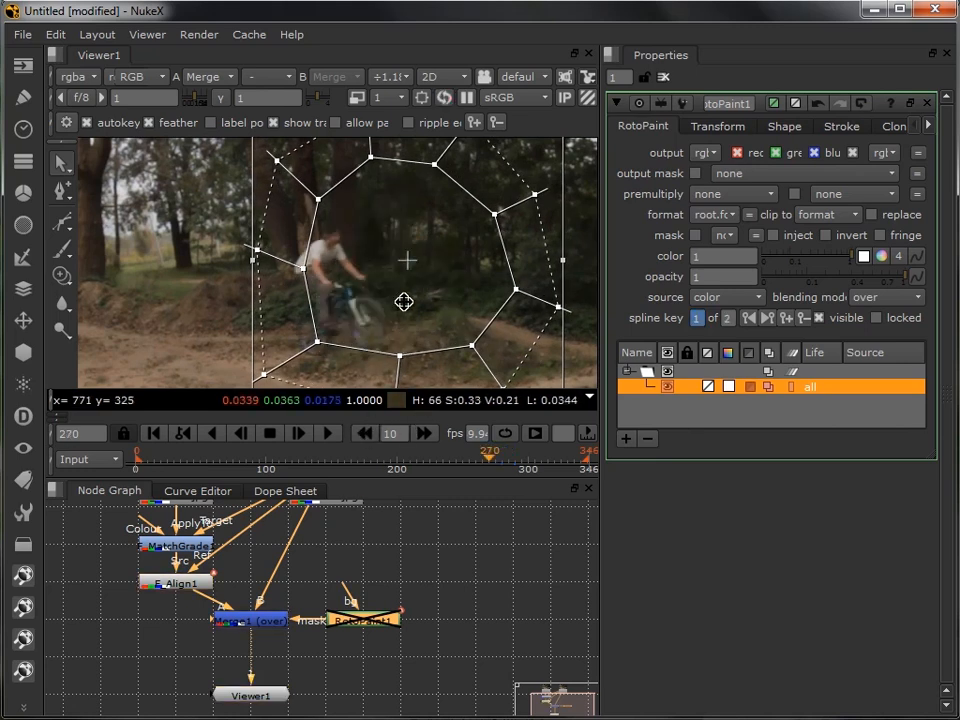
drag(399, 266, 341, 293)
drag(279, 332, 424, 304)
click(365, 434)
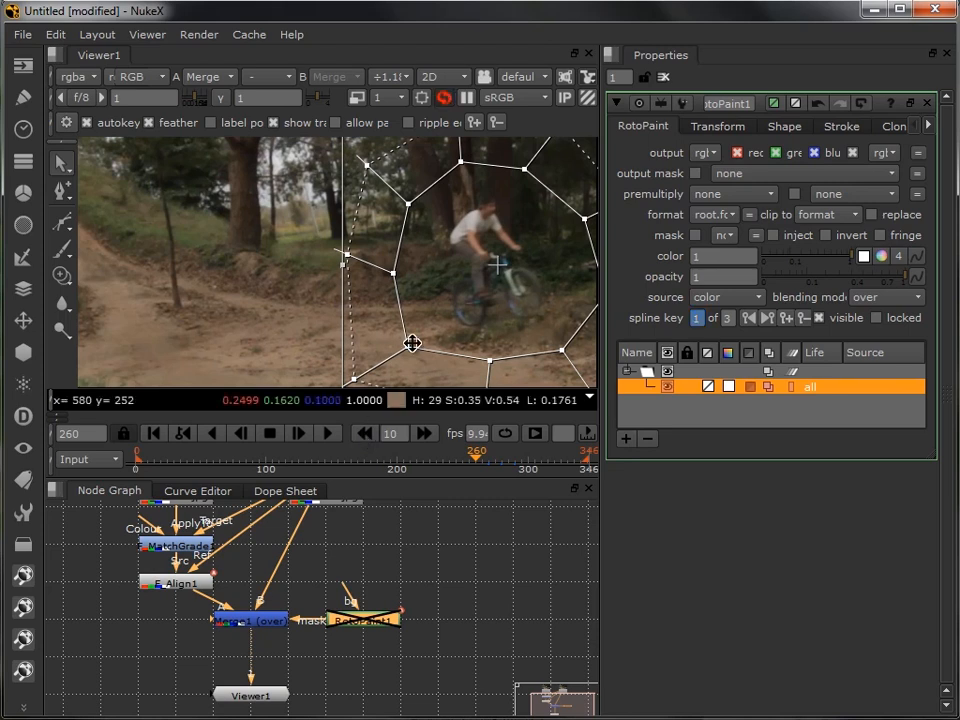
drag(494, 266, 347, 277)
- Continue keyframing the shape over the rider at ten-frame intervals back to frame 200
click(365, 434)
click(365, 434)
click(365, 434)
click(365, 434)
click(364, 434)
drag(441, 306, 414, 298)
click(364, 435)
drag(299, 331, 358, 356)
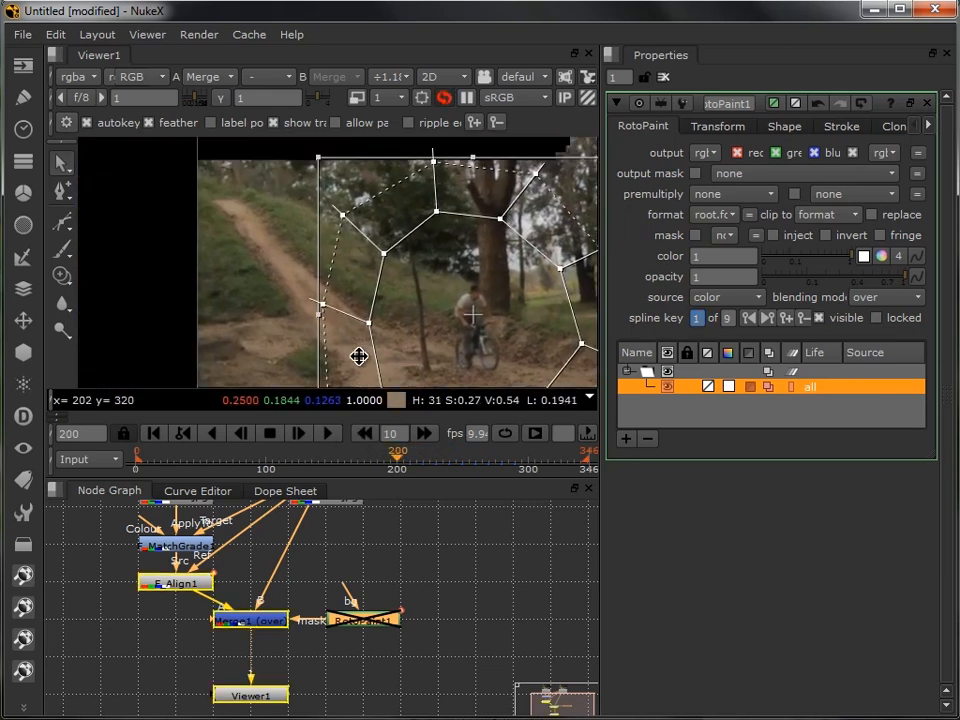
drag(473, 319, 178, 298)
- Keyframe the shape backward to frame 20 and move it completely outside the picture's left edge
click(368, 435)
click(368, 435)
click(368, 435)
click(368, 435)
click(368, 435)
triple_click(365, 434)
double_click(365, 434)
triple_click(363, 433)
double_click(363, 433)
double_click(364, 436)
click(364, 436)
drag(308, 311, 459, 264)
drag(330, 252, 189, 253)
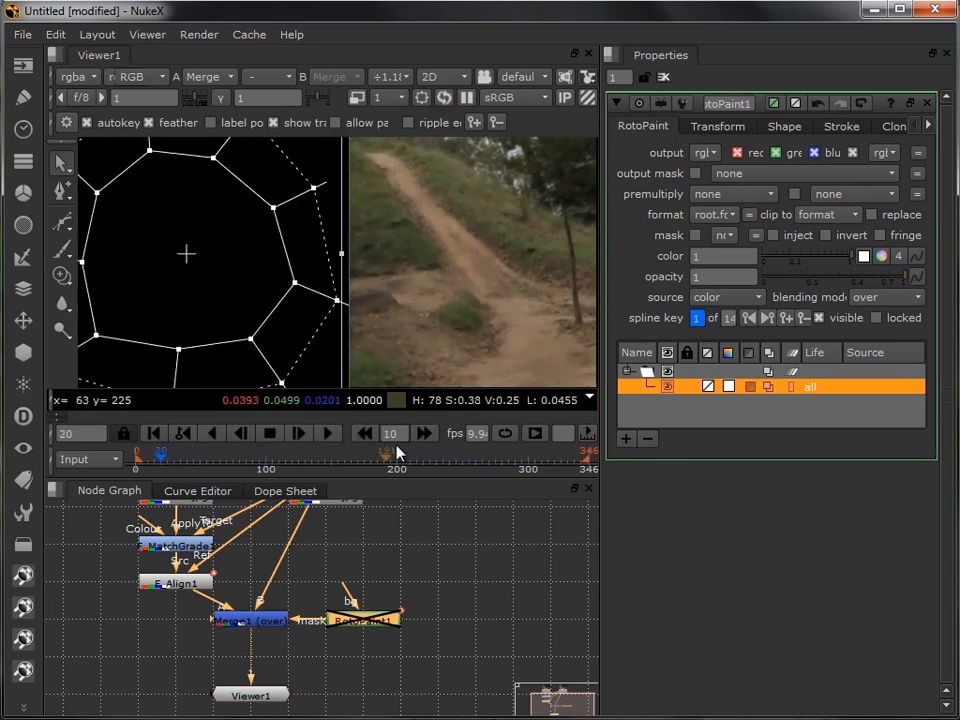
- Go forward to frame 300 and move the shape over the jumping rider
click(424, 434)
click(424, 434)
click(424, 434)
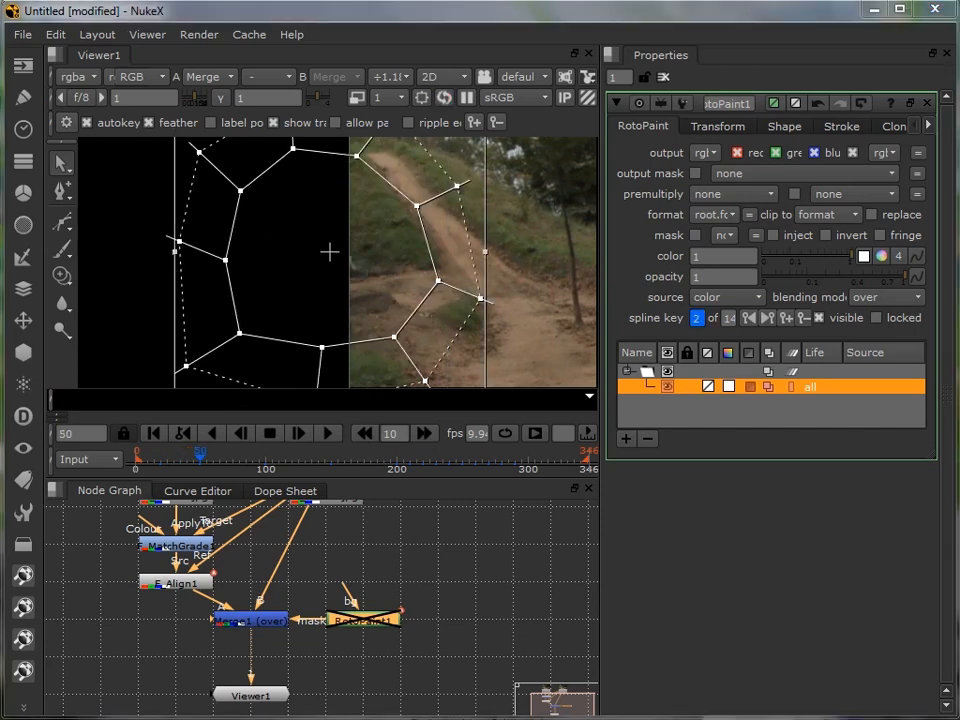
click(515, 468)
drag(570, 320, 324, 351)
drag(570, 360, 270, 350)
click(426, 435)
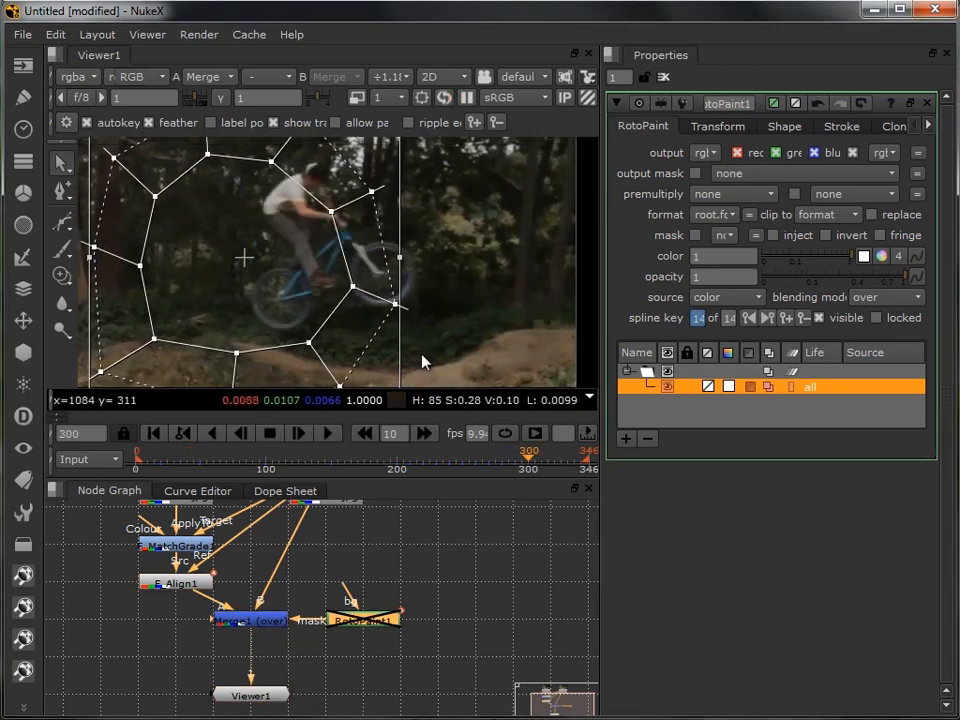
drag(422, 354, 457, 354)
drag(273, 257, 361, 249)
- At frame 310, move the shape over the rider and adjust its right-hand points to enclose the front wheel
click(427, 435)
drag(502, 344, 389, 340)
drag(253, 249, 354, 260)
click(488, 290)
drag(456, 287, 462, 288)
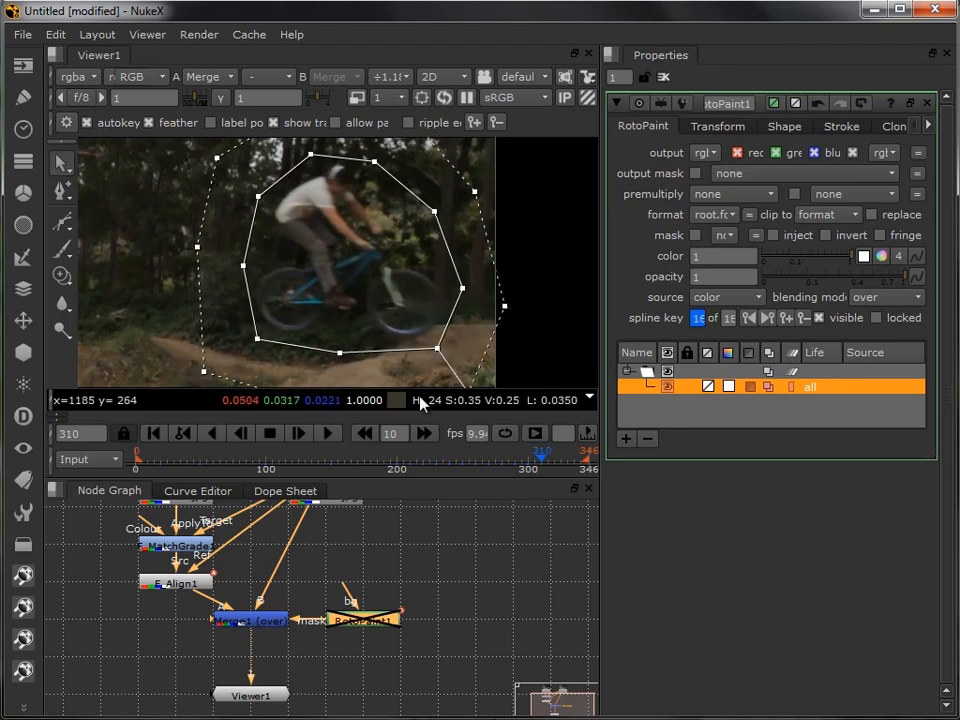
- Keyframe the shape over the rider leaving the picture at frames 320 and 330
click(427, 435)
drag(364, 262, 449, 279)
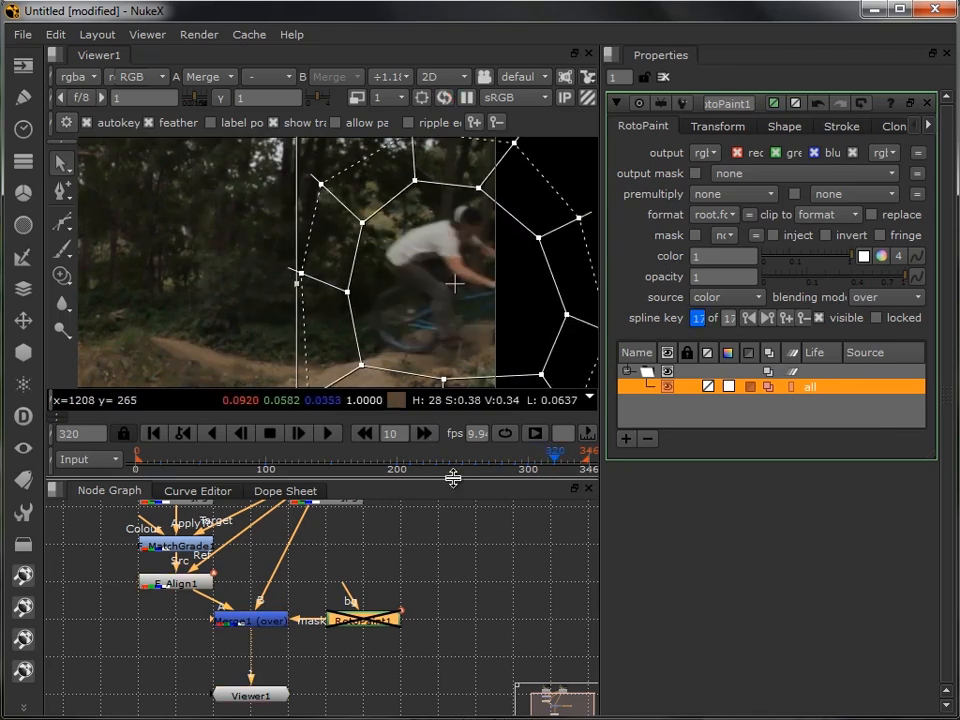
click(424, 433)
- Step back frame by frame from 330 to 320, repositioning the shape over the exiting rider in between
click(241, 436)
click(241, 436)
click(241, 436)
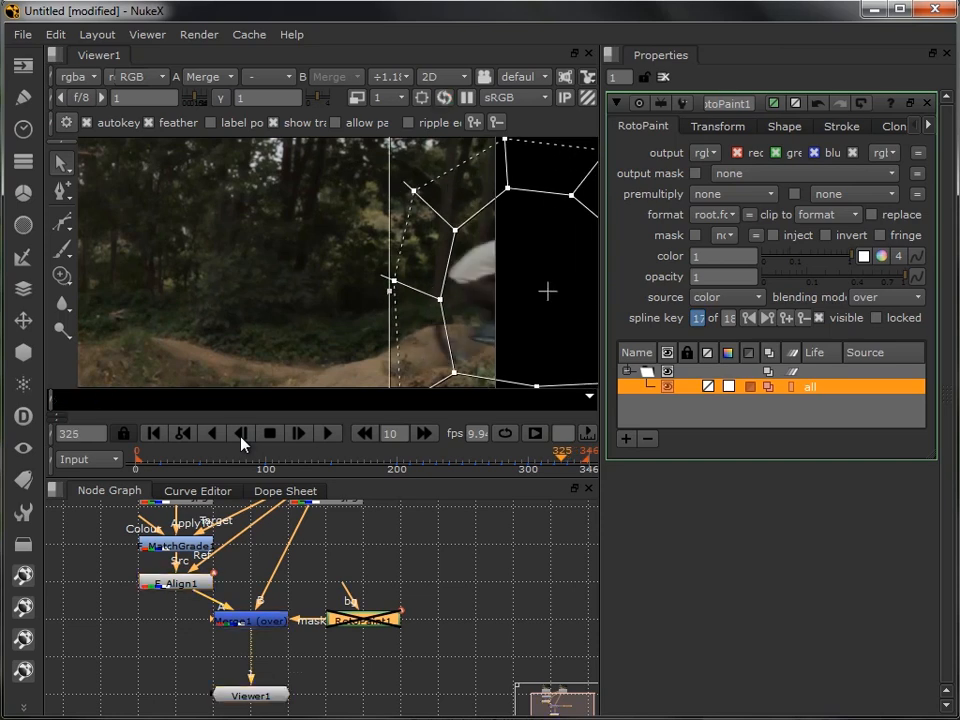
click(241, 436)
click(241, 436)
click(241, 436)
click(241, 436)
click(241, 436)
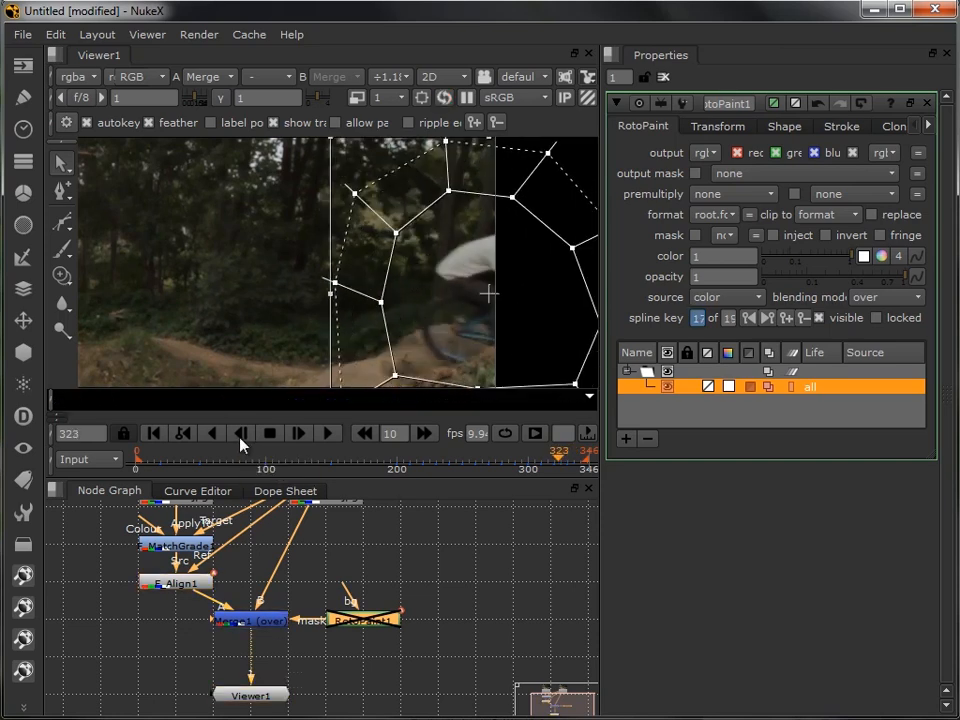
click(241, 436)
click(241, 436)
- Zoom the viewer to ÷3, set its downscale factor to 4 and centre the full picture
click(394, 77)
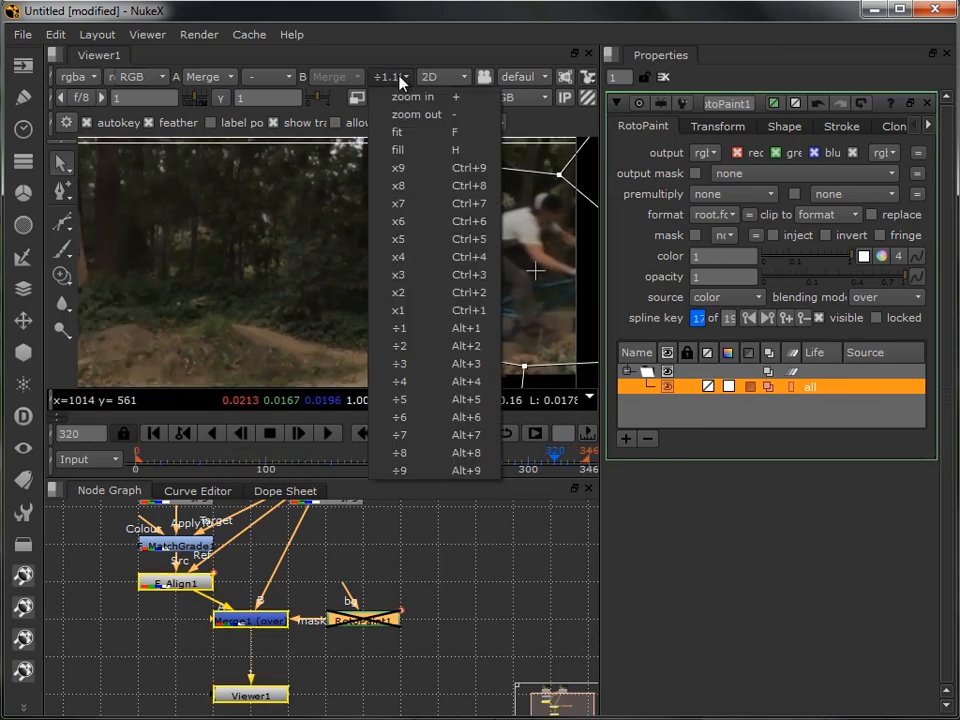
click(413, 365)
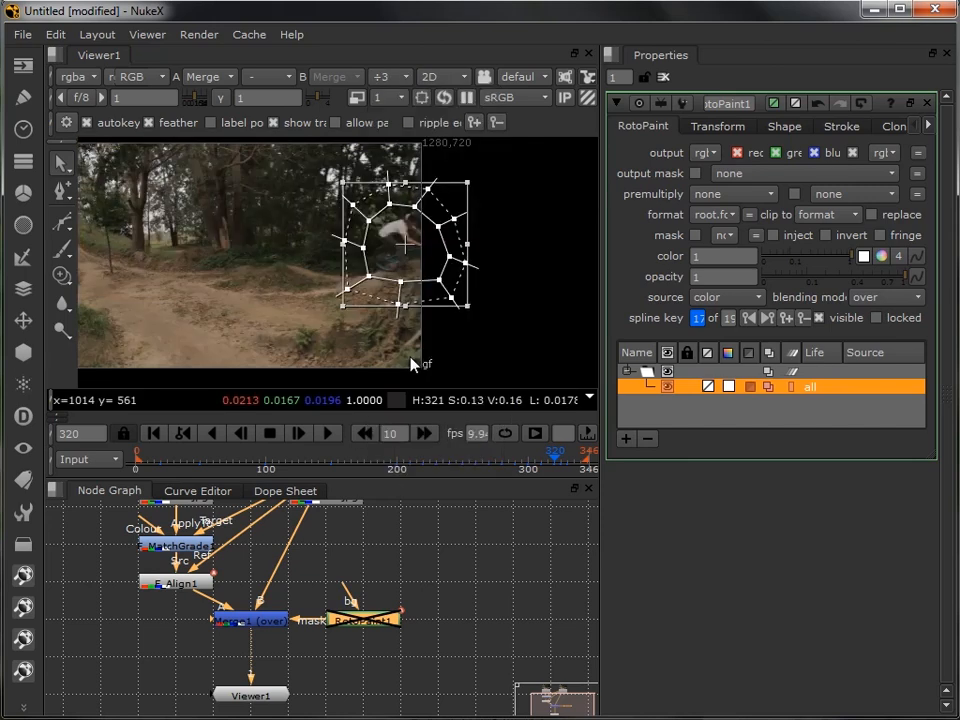
click(396, 99)
click(400, 140)
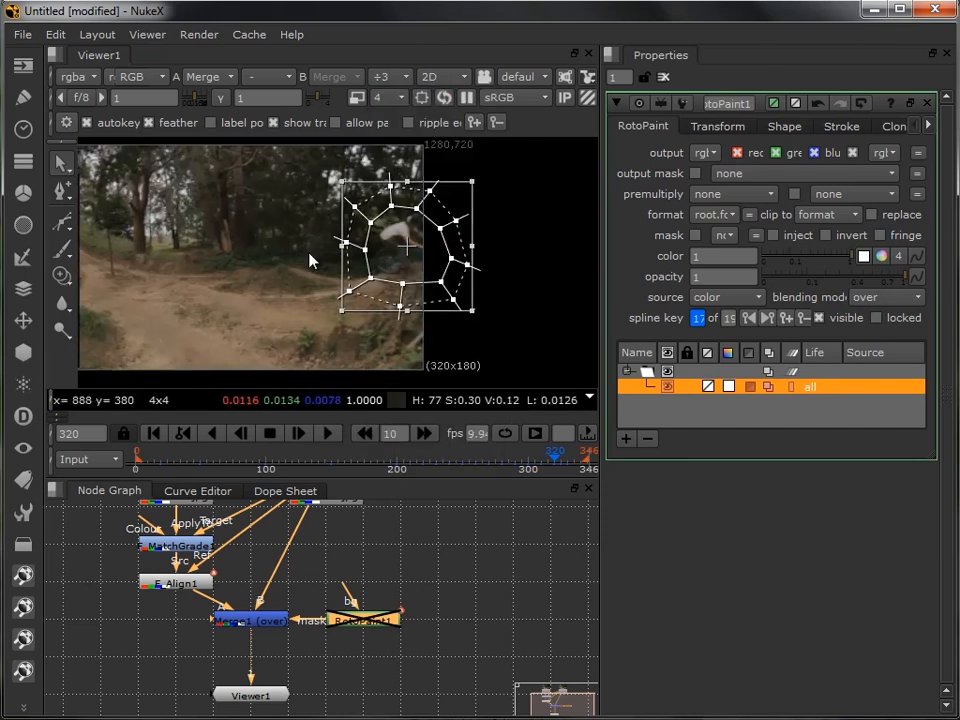
drag(311, 259, 414, 257)
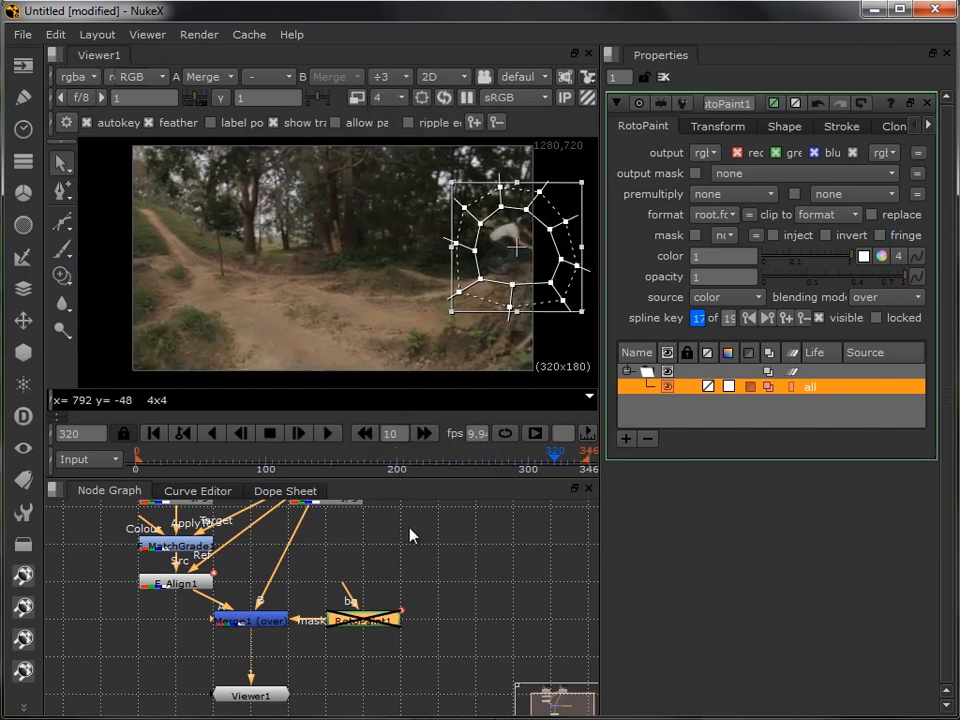
- Play the shape animation from the first frame and scrub to frame 286 to check that it follows the rider
click(410, 535)
click(157, 438)
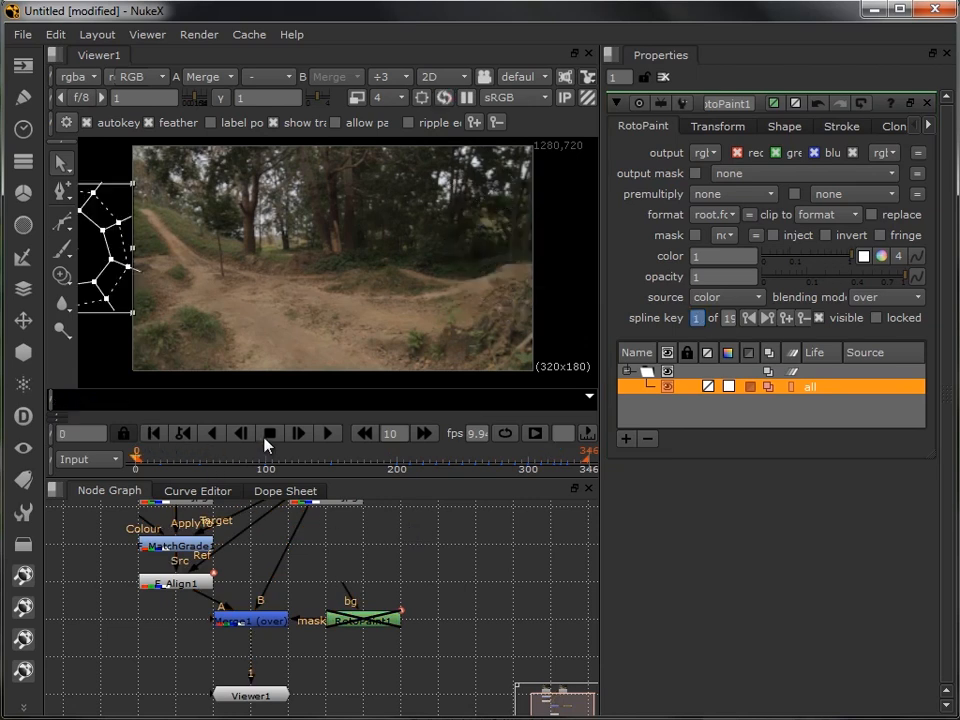
click(326, 437)
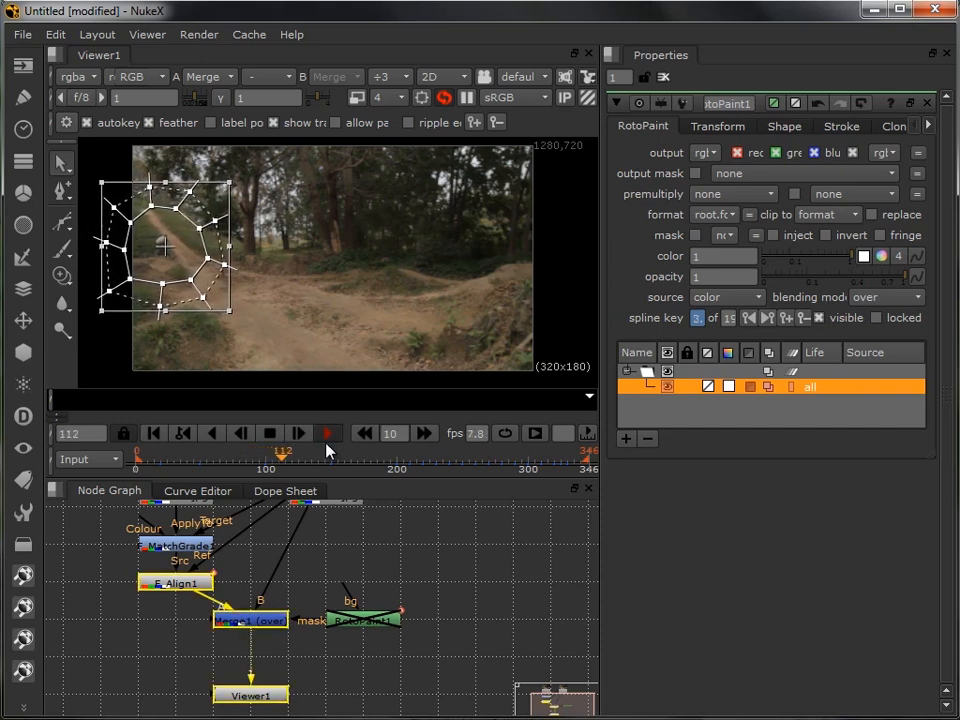
drag(288, 468, 512, 473)
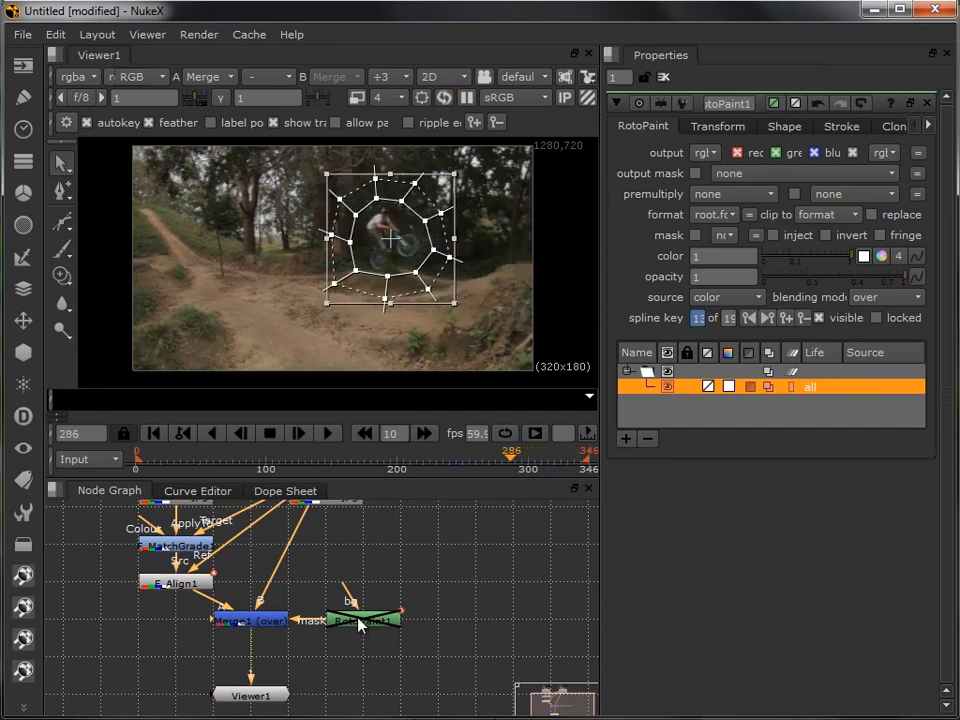
- Re-enable RotoPaint1 and review the masked composite with the viewer overlay hidden, up to frame 329
click(360, 621)
key(d)
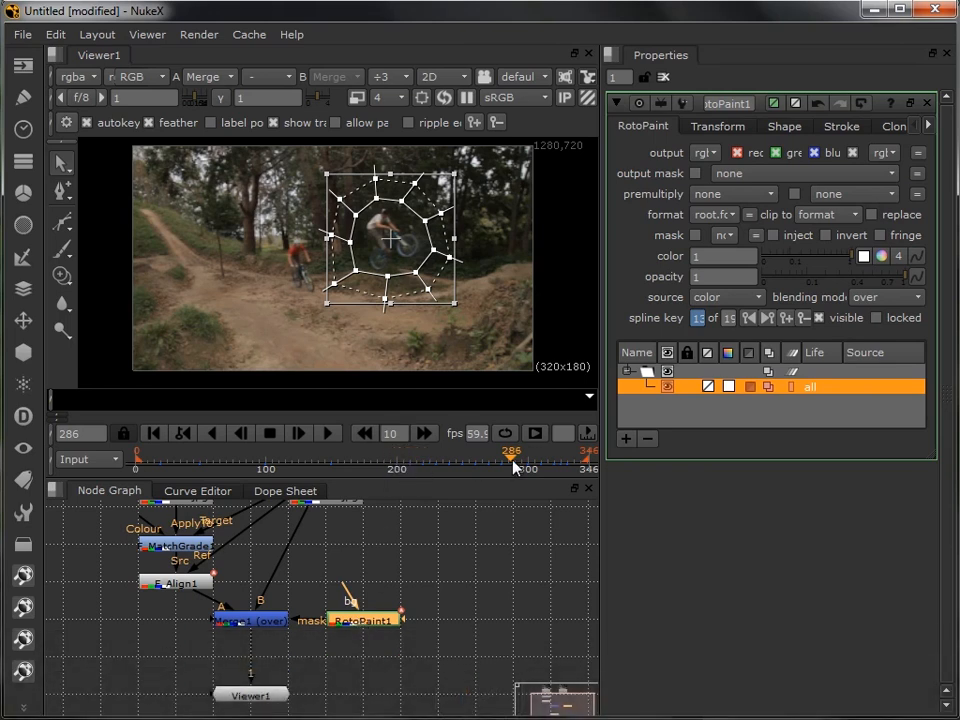
key(o)
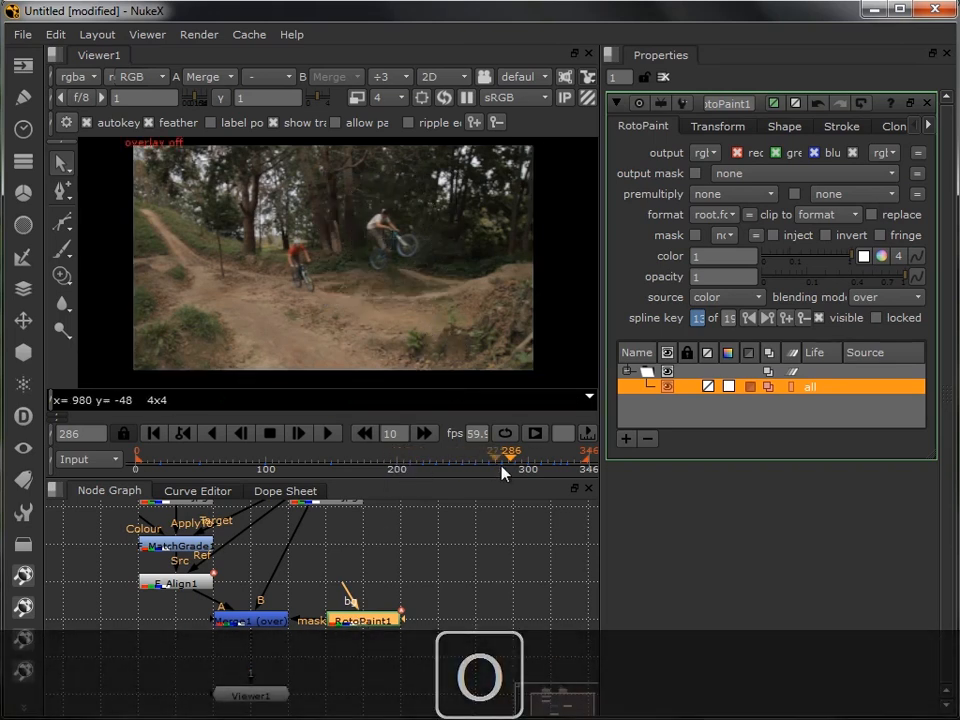
click(503, 459)
drag(503, 463, 568, 471)
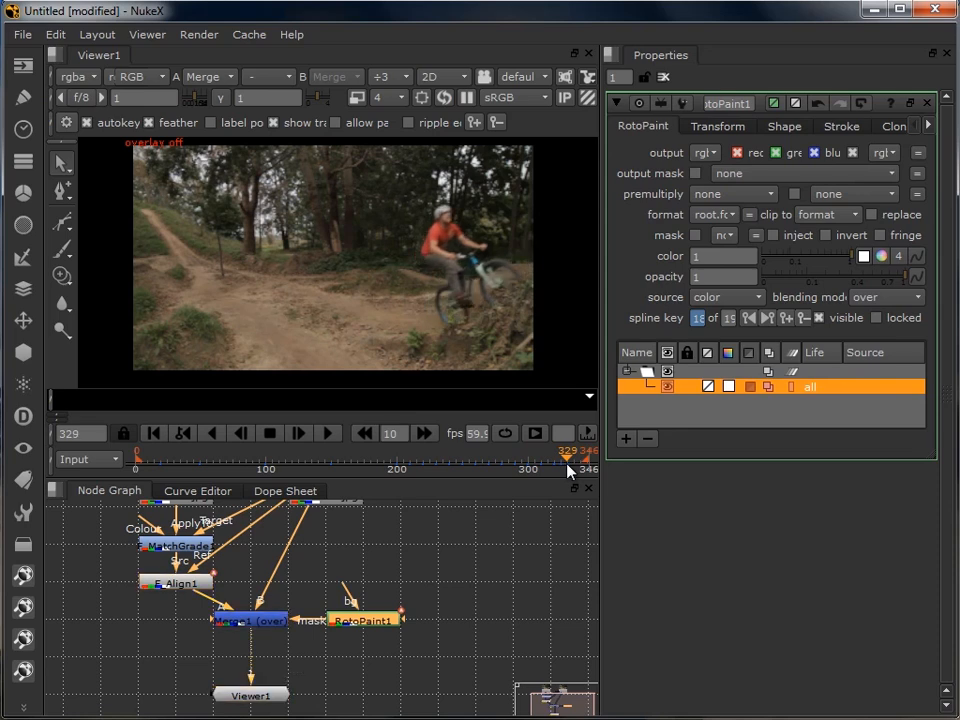
- Step frame by frame through the masked composite from frame 332 back past 316 to check both riders as they overlap
click(296, 438)
click(296, 438)
click(294, 440)
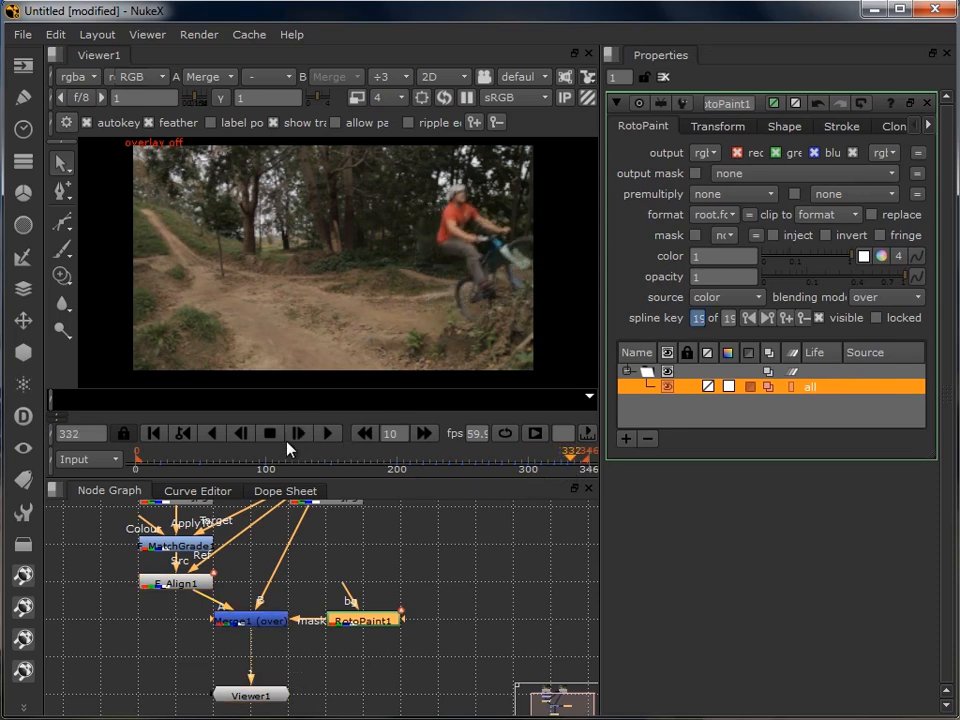
click(236, 440)
click(236, 440)
click(236, 440)
click(236, 440)
click(236, 440)
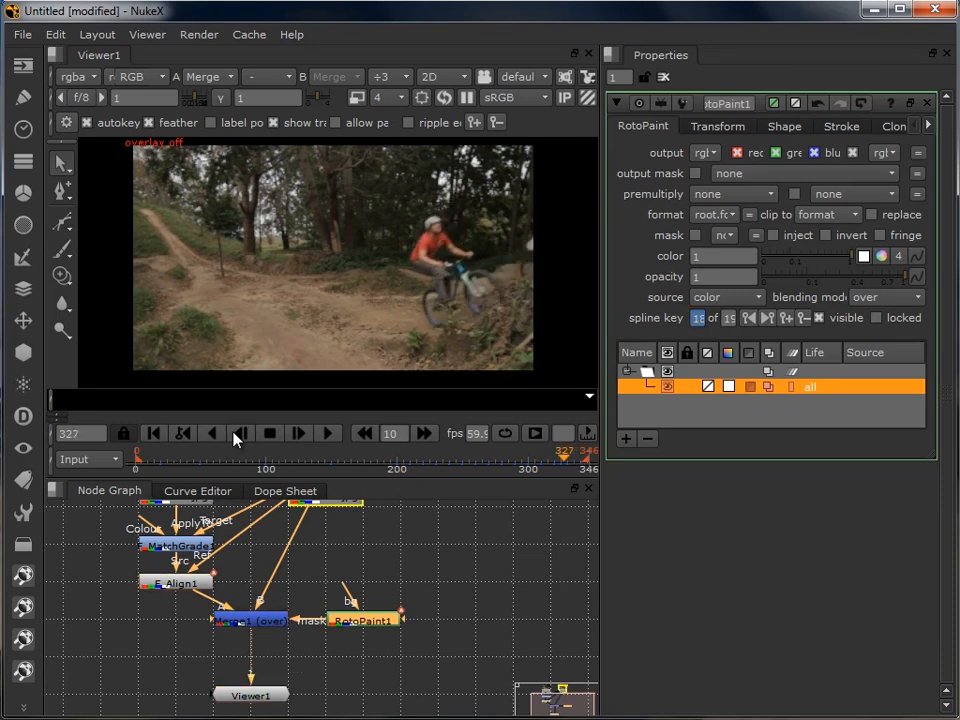
click(236, 440)
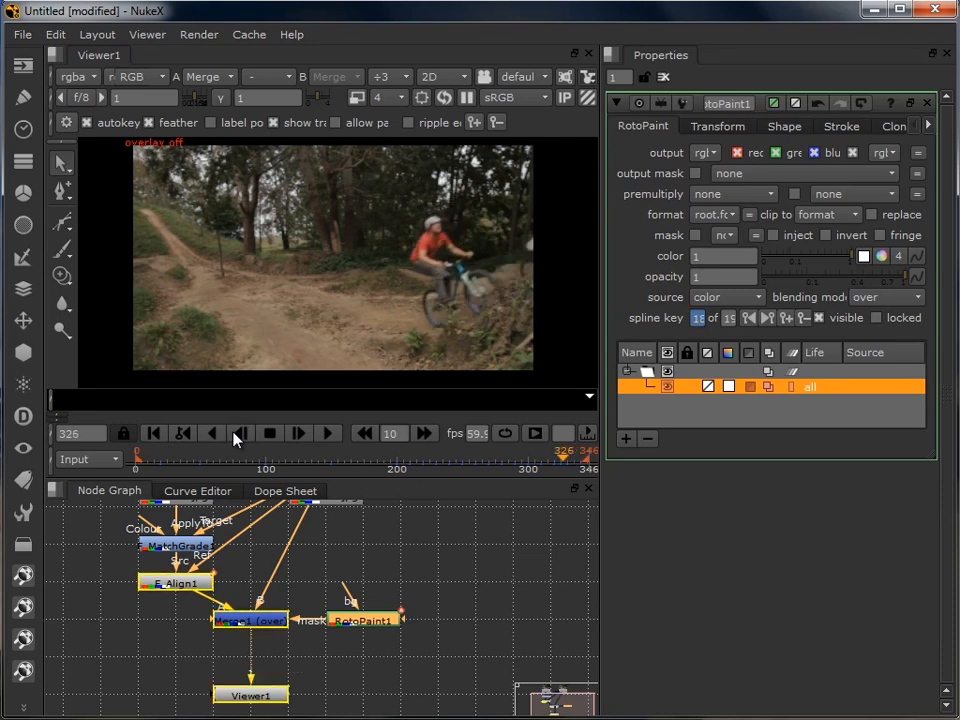
click(236, 440)
click(236, 440)
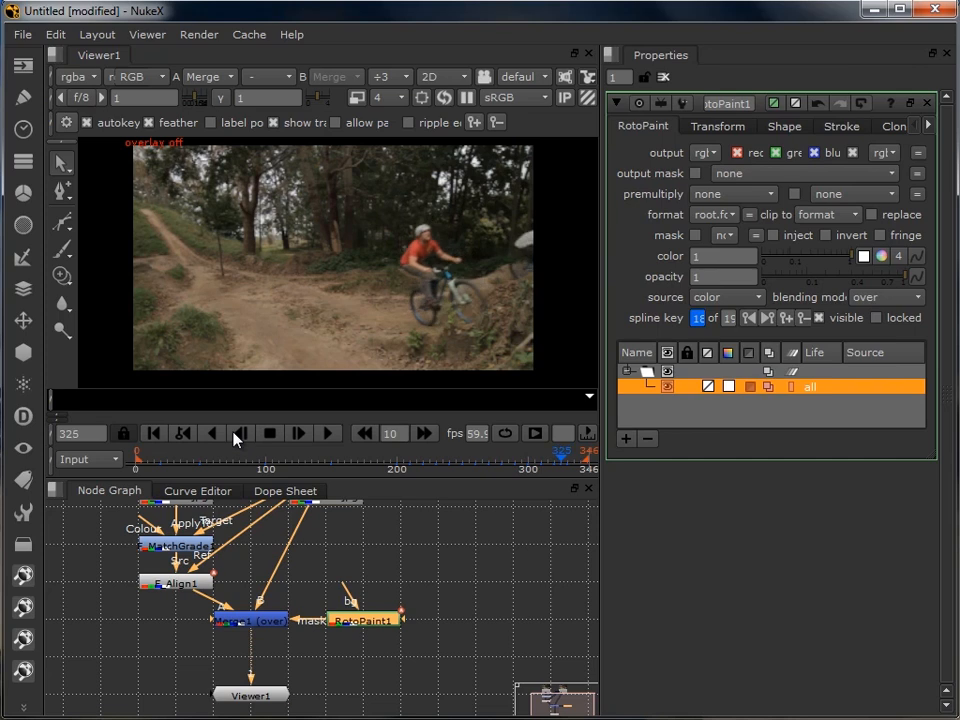
click(236, 440)
click(236, 440)
click(236, 440)
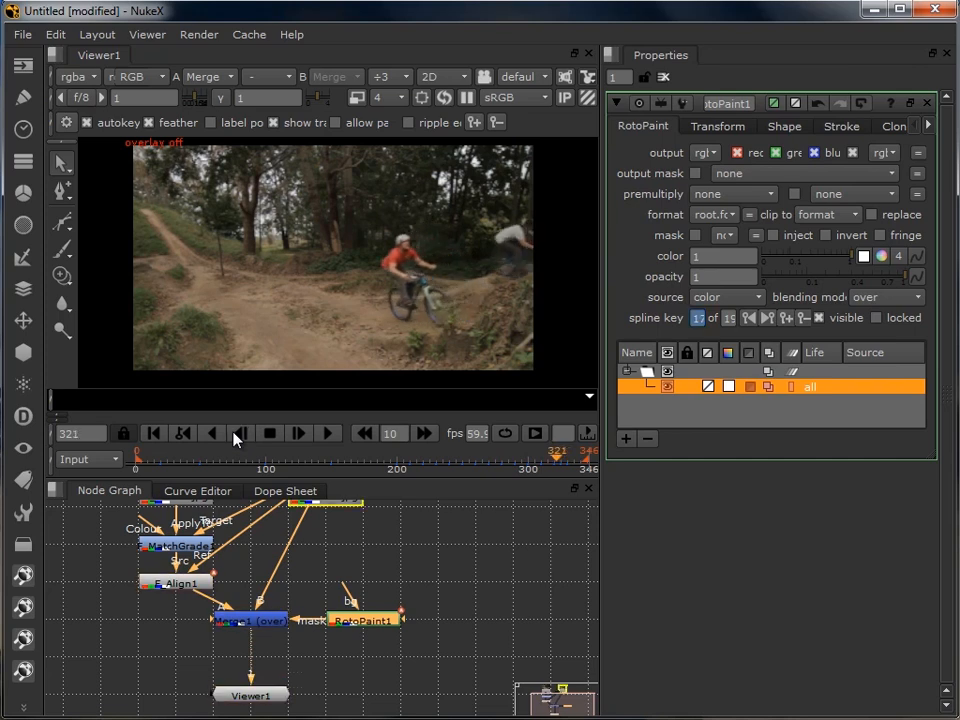
click(236, 440)
click(236, 440)
click(236, 440)
click(236, 440)
click(236, 440)
click(236, 440)
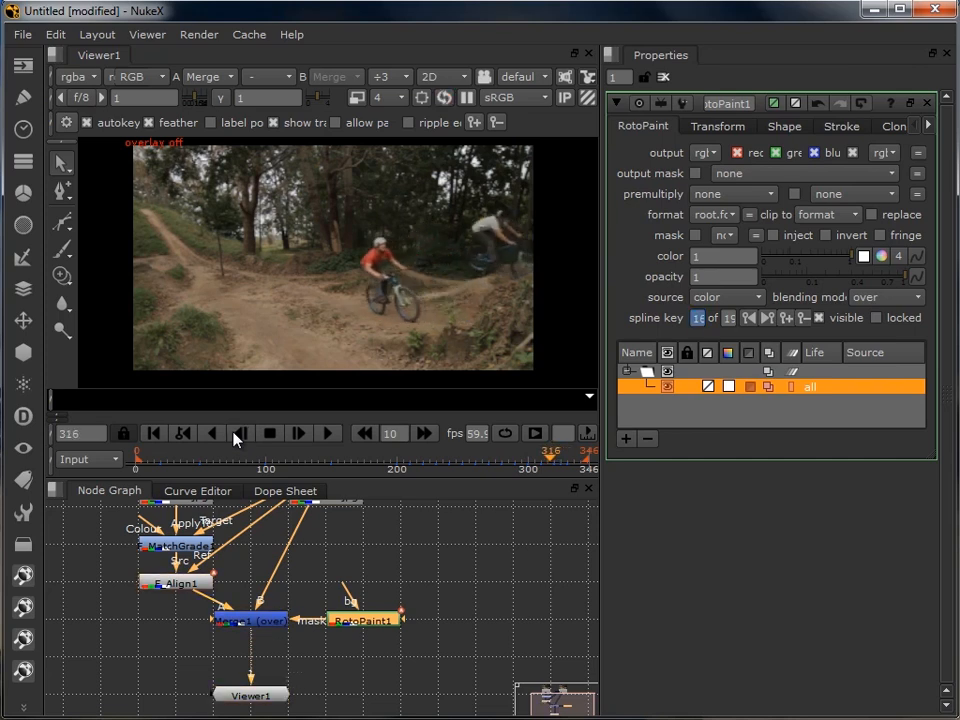
click(236, 440)
click(236, 440)
- Go back to frame 253, show the shape overlay, and view the riders at x1 zoom with the downscale factor set to 1
click(362, 436)
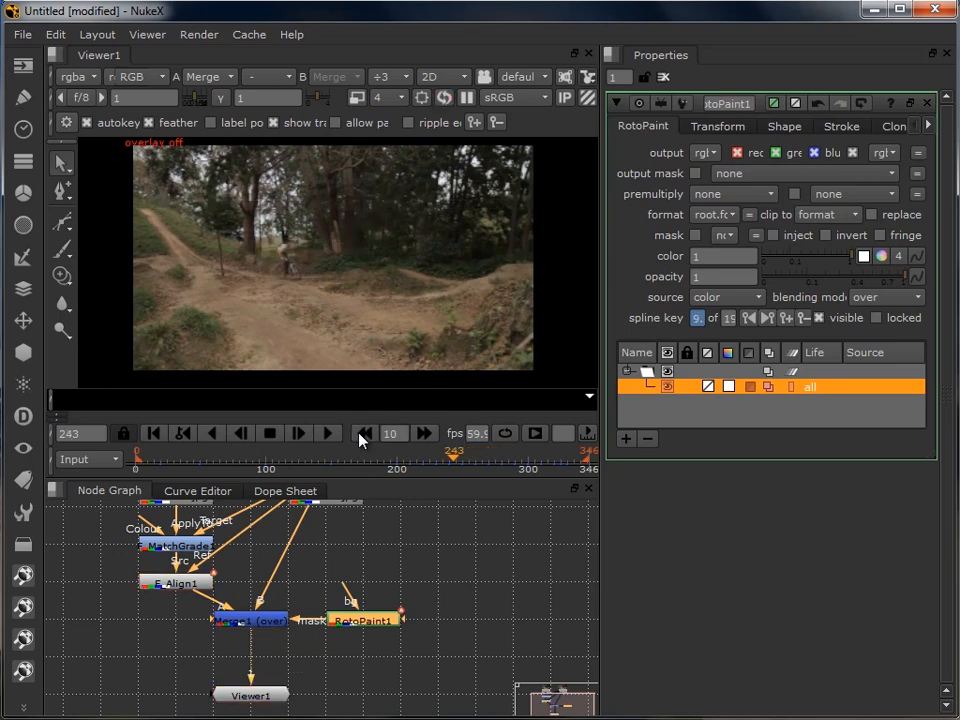
key(o)
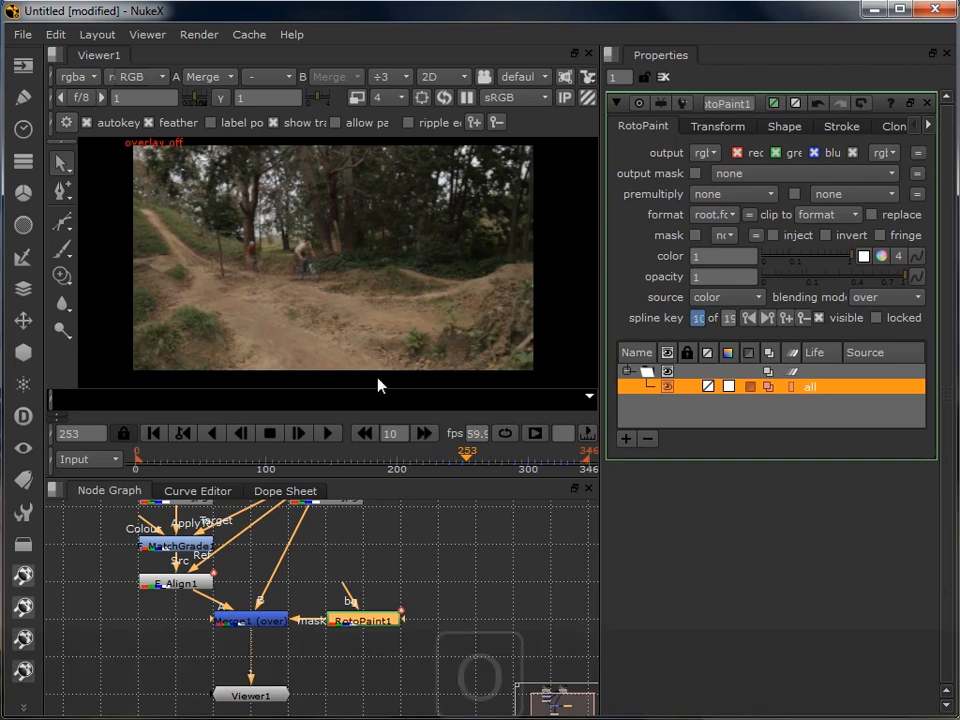
scroll(300, 261, up, 5)
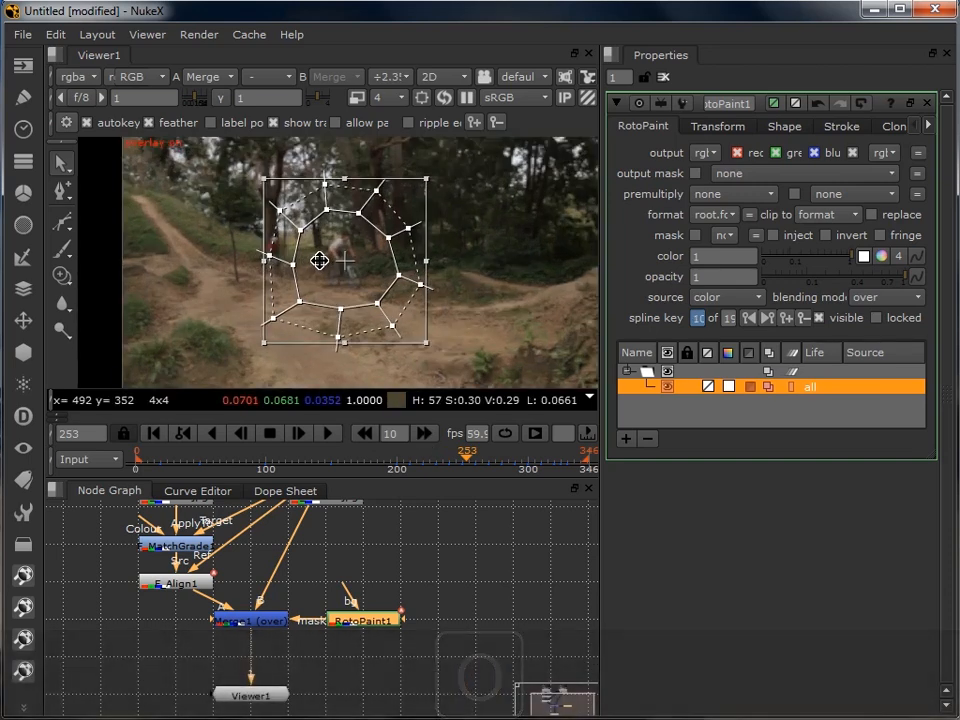
scroll(319, 260, up, 2)
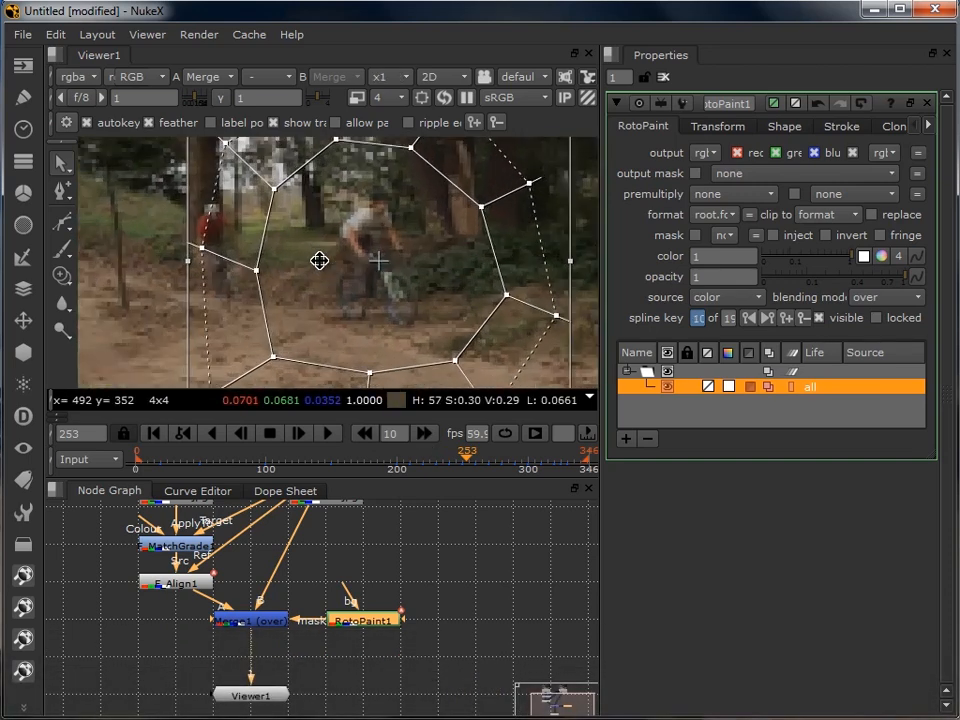
click(390, 98)
click(390, 64)
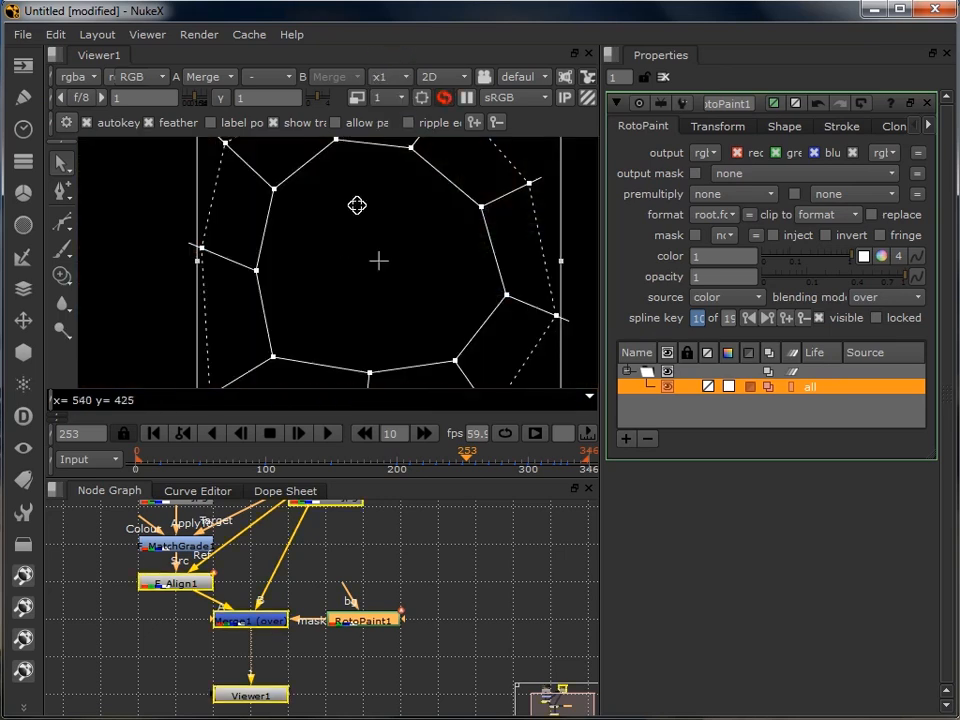
drag(343, 251, 364, 259)
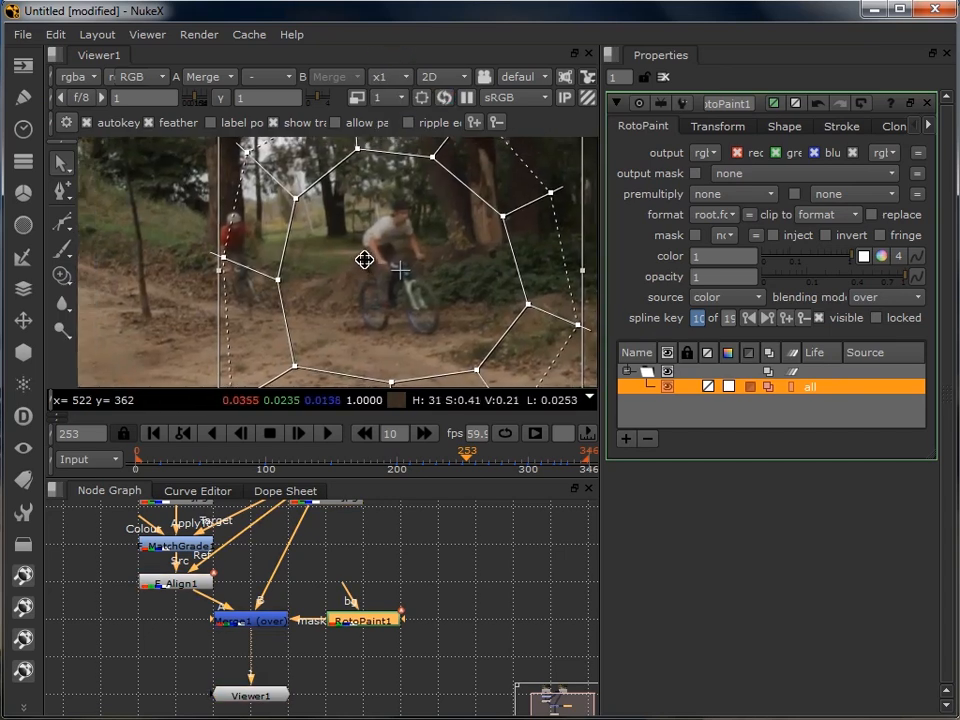
click(177, 283)
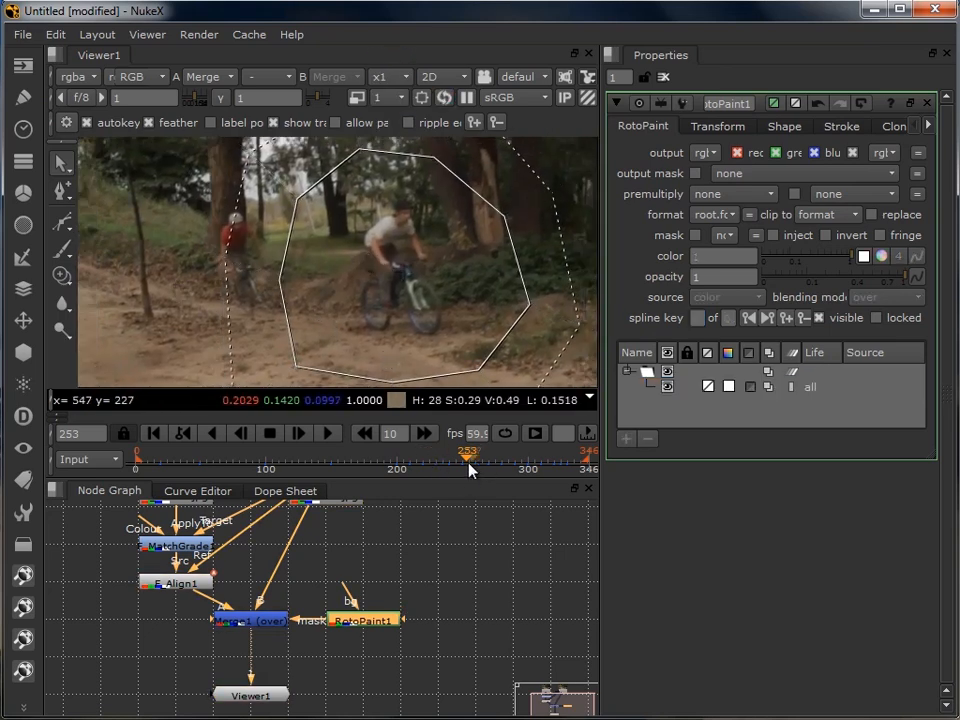
- At frame 250, pull the shape's three left-side points in towards the white-shirt rider, away from the red-shirt rider
click(242, 436)
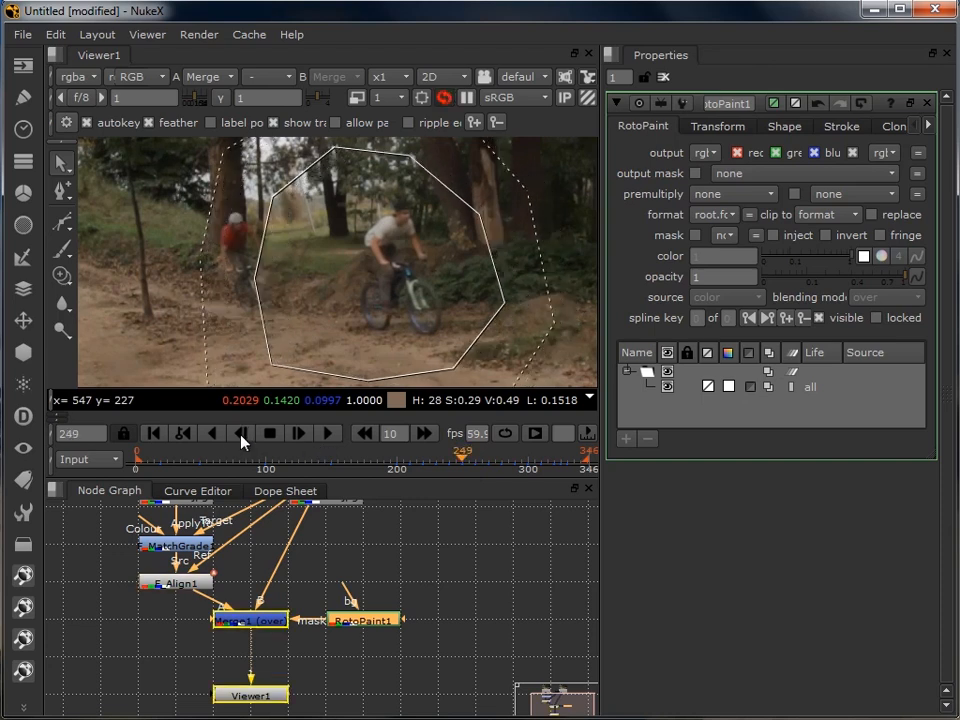
click(296, 438)
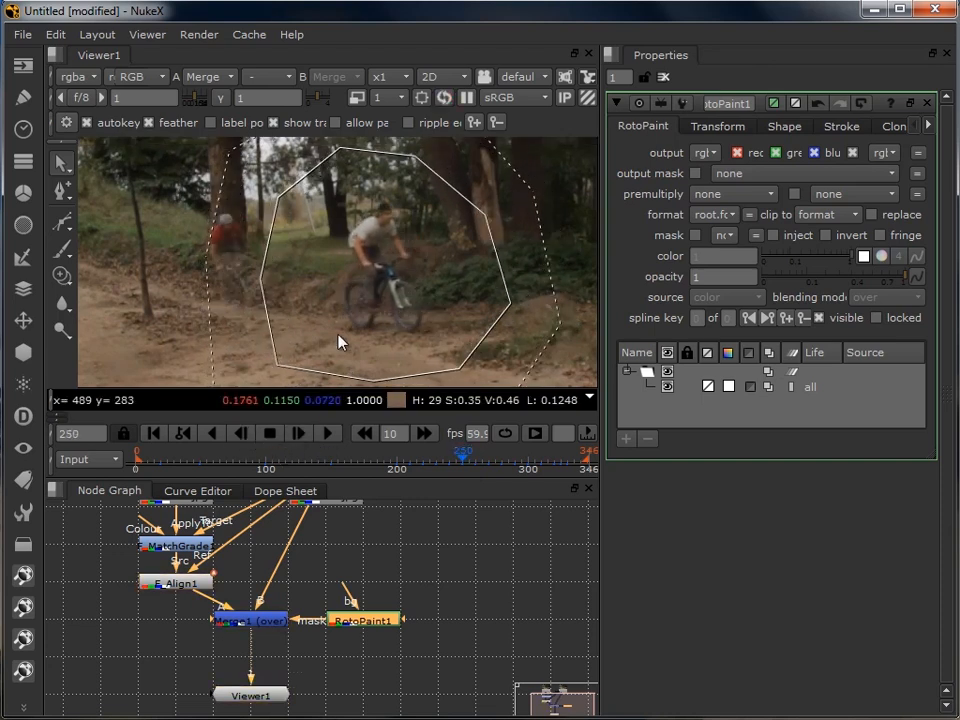
click(236, 288)
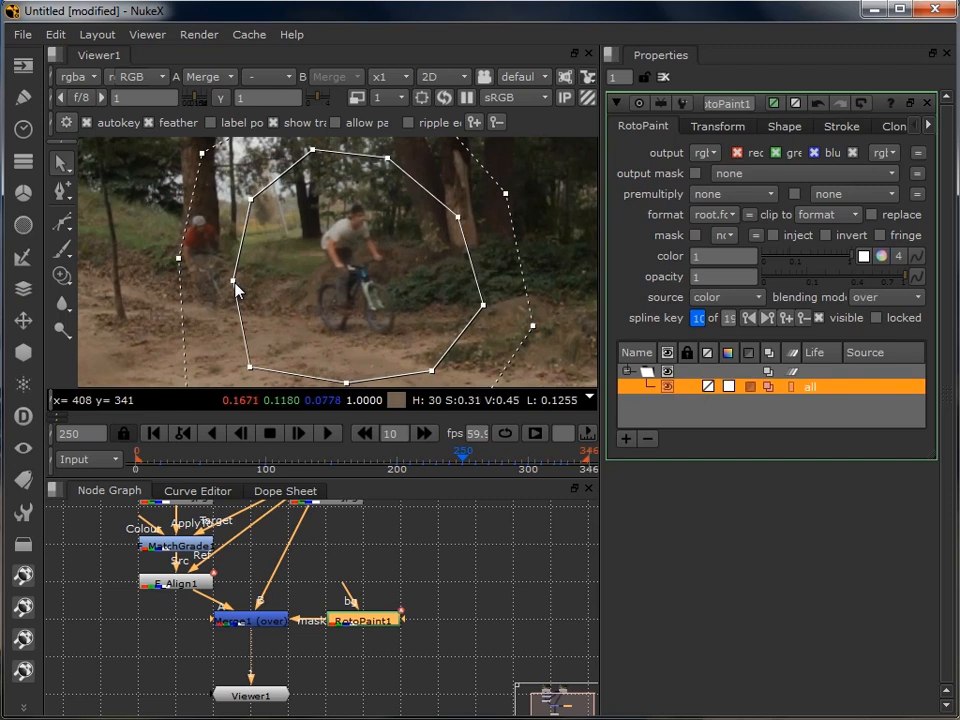
drag(236, 288, 300, 285)
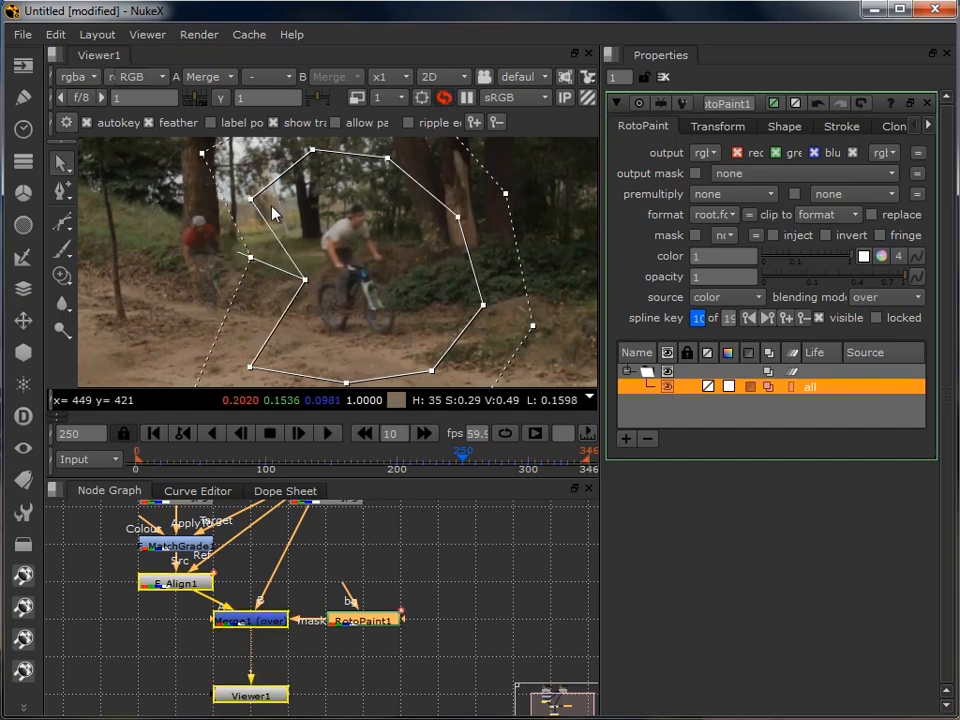
drag(251, 200, 297, 197)
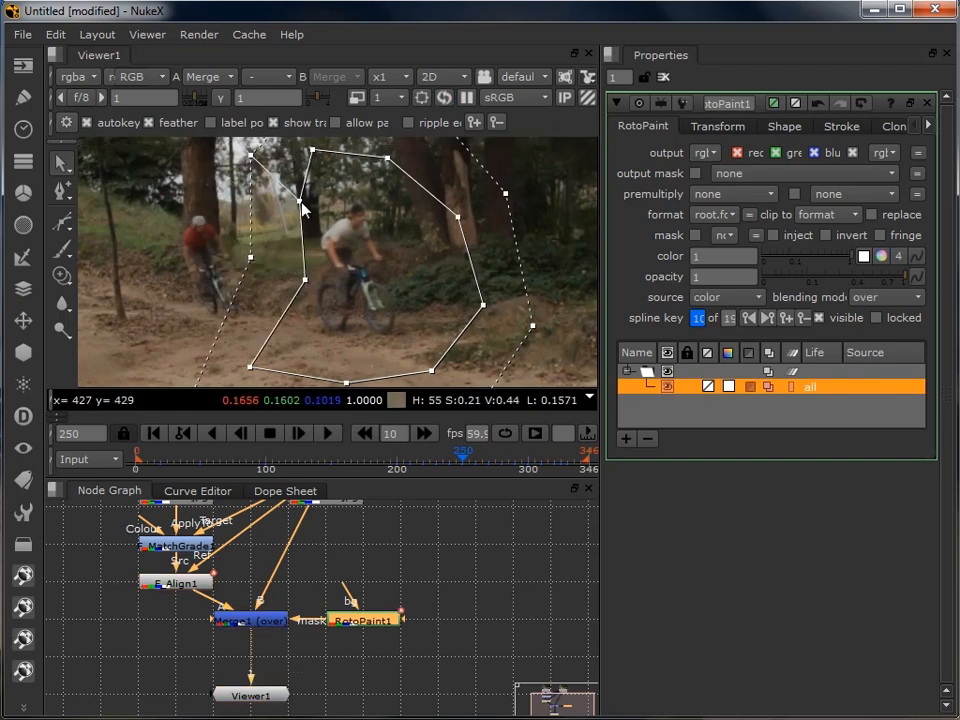
drag(250, 373, 289, 376)
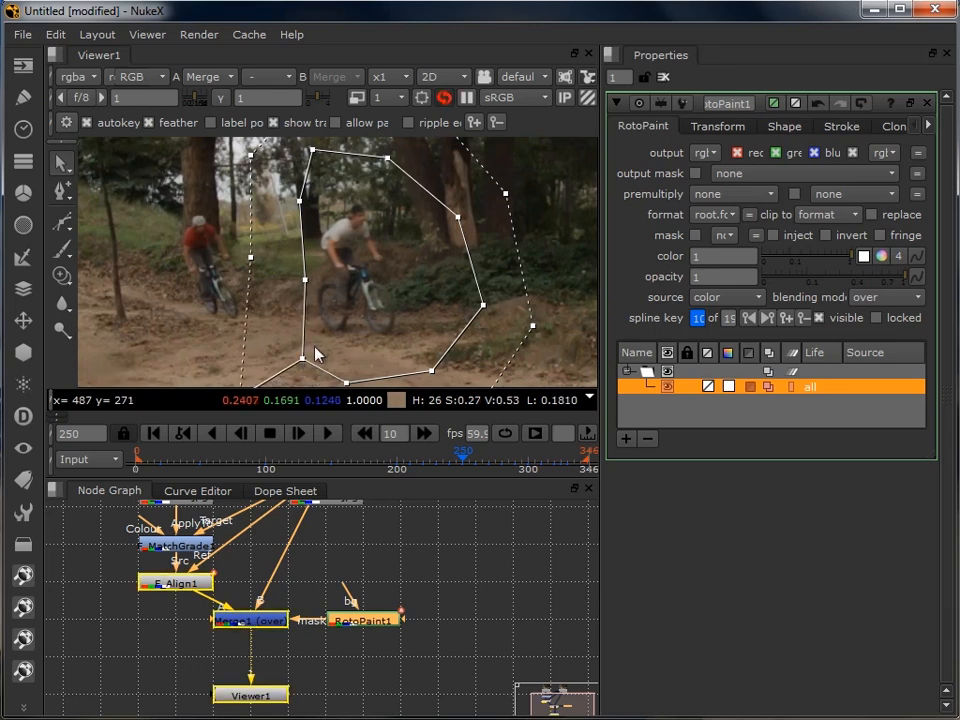
- At frame 260, reshape the mask's left edge so it runs between the red-shirt and white-shirt riders
drag(332, 343, 364, 388)
click(424, 433)
drag(368, 305, 338, 301)
drag(305, 214, 346, 222)
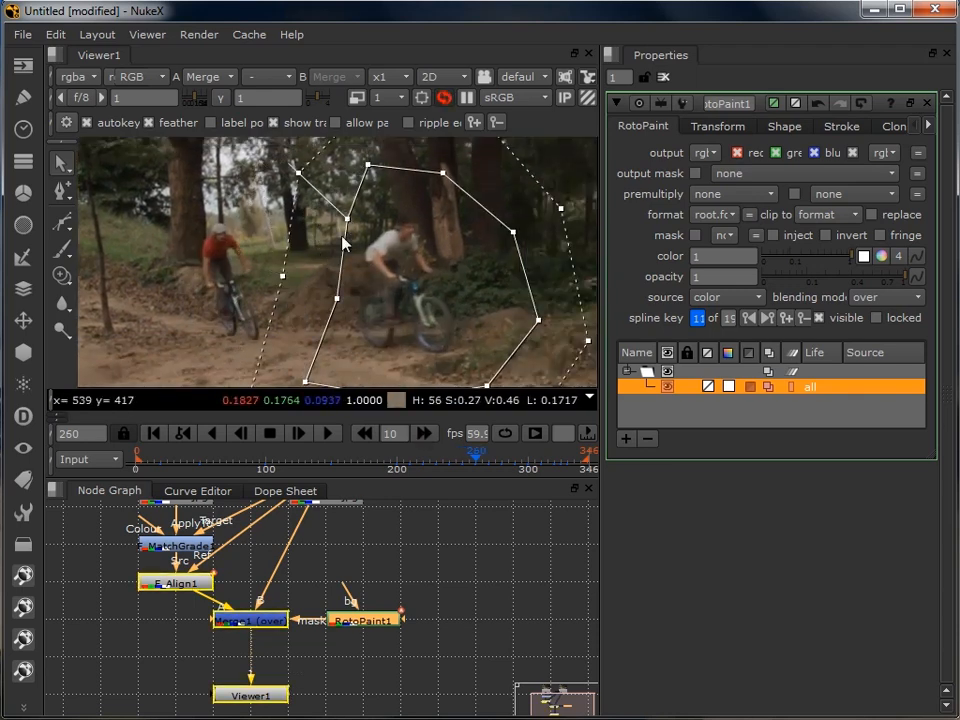
drag(306, 378, 317, 328)
drag(317, 330, 317, 370)
- Advance in 10-frame jumps past frame 290 to frame 325, checking the shape around the jumping rider
click(427, 436)
click(427, 436)
click(427, 436)
drag(480, 355, 268, 372)
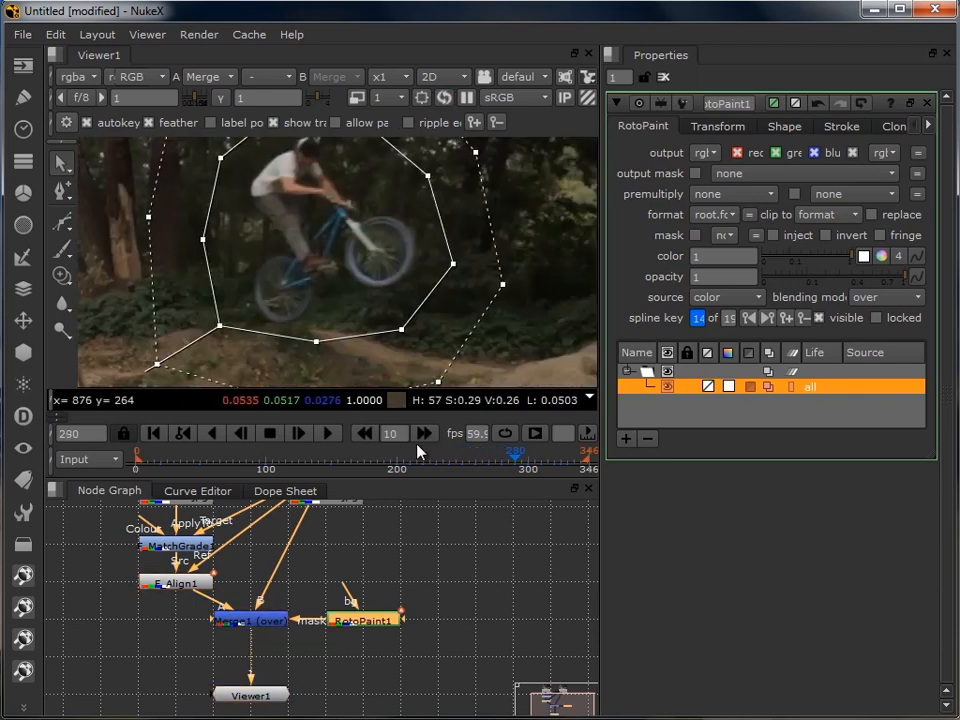
click(419, 441)
click(419, 441)
click(419, 441)
drag(394, 287, 208, 208)
click(434, 431)
click(244, 434)
click(244, 434)
click(244, 434)
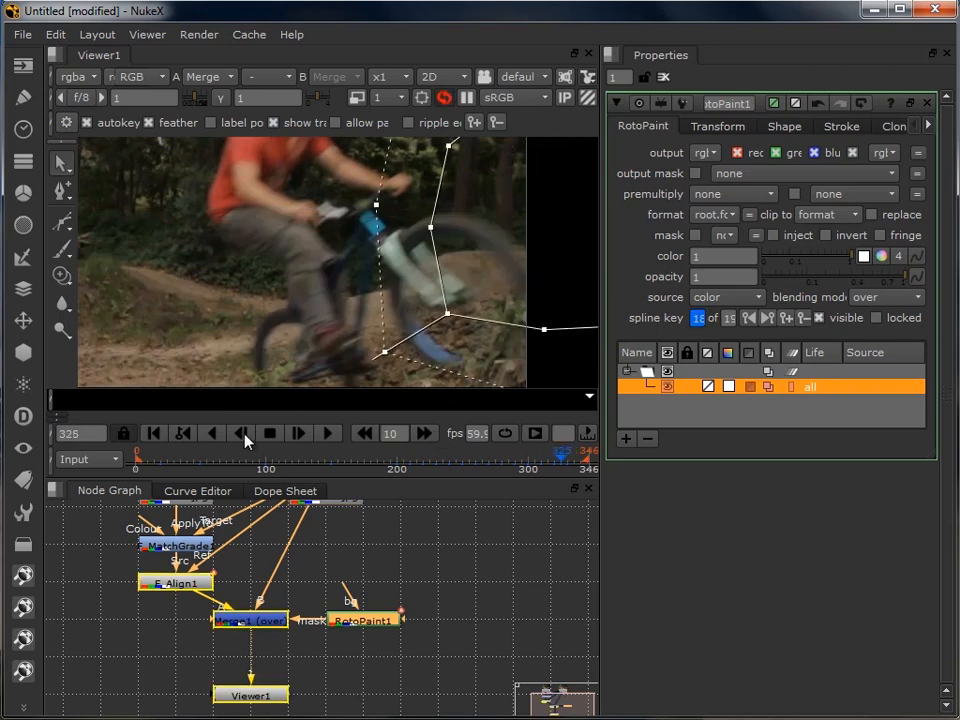
- Return to frame 240 and tighten the shape's left edge and feather around the white-shirt rider
click(368, 433)
click(368, 433)
click(368, 433)
click(368, 433)
click(366, 433)
click(366, 433)
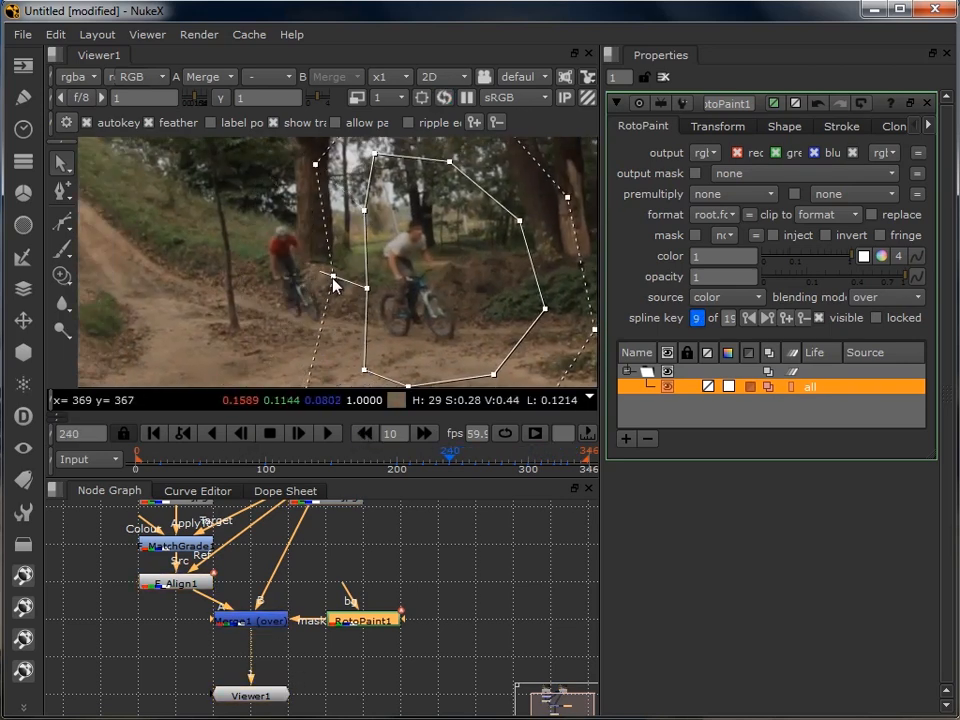
drag(334, 281, 348, 215)
drag(322, 338, 340, 334)
drag(555, 320, 530, 357)
- Adjust the shape's left-side points at frames 230, 220 and 210 to keep the red-shirt rider outside the mask
click(366, 433)
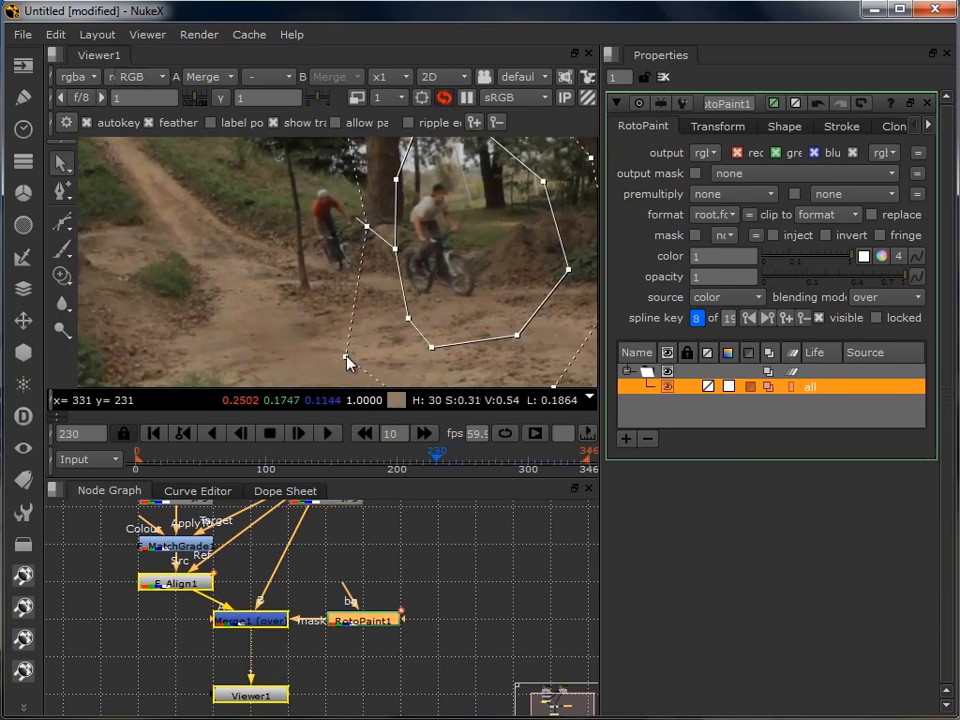
key(shift+Left)
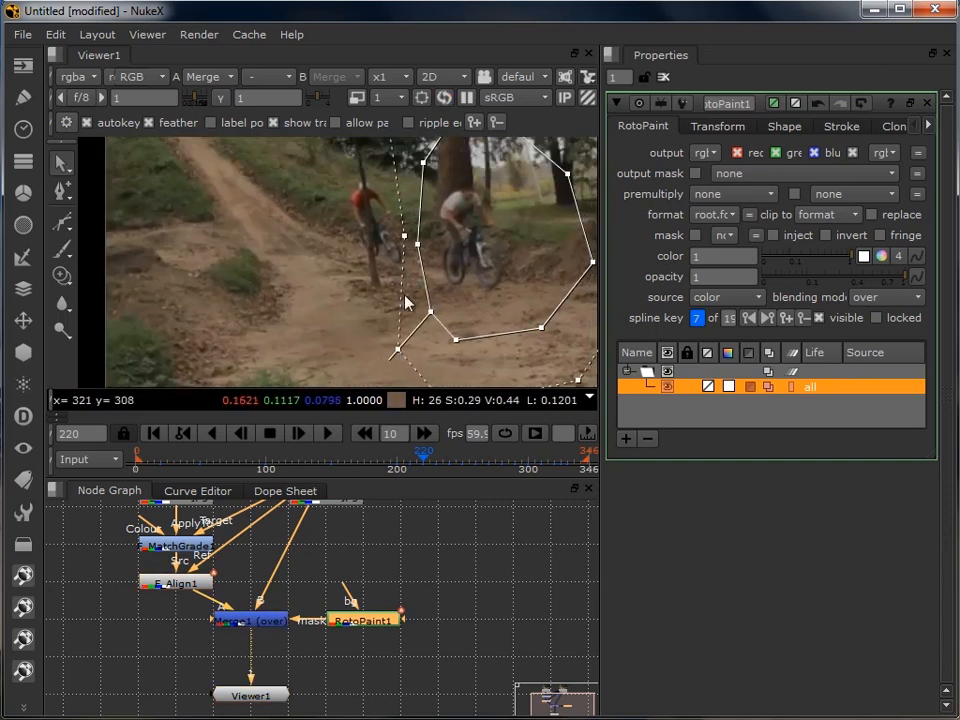
key(shift+Left)
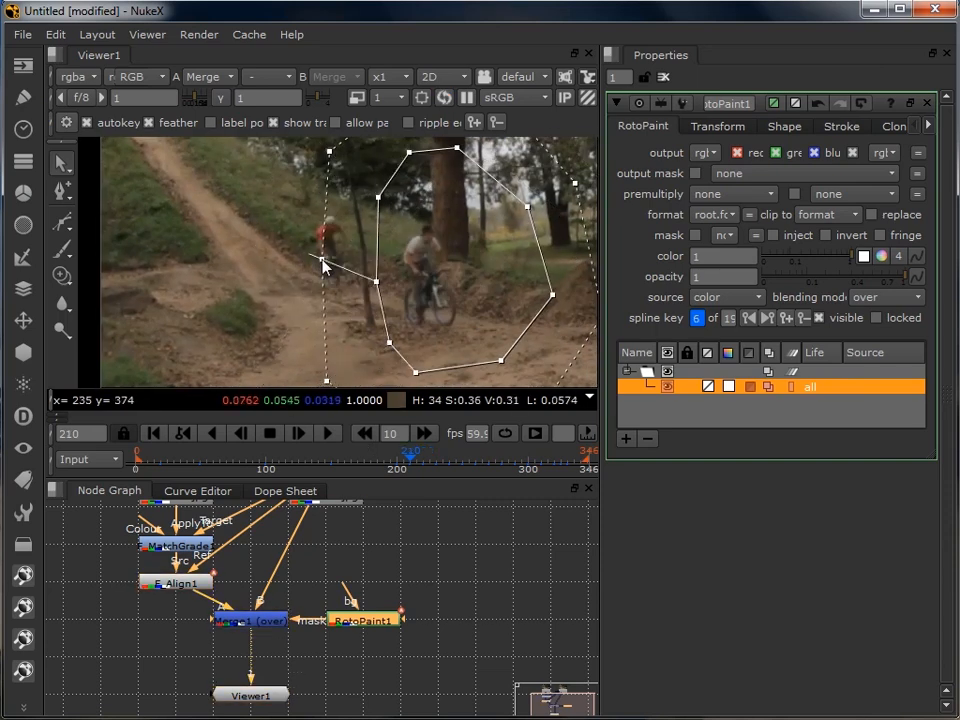
- At frame 200, move the shape's left-side points in towards the white-shirt rider and deselect the shape
key(shift+Left)
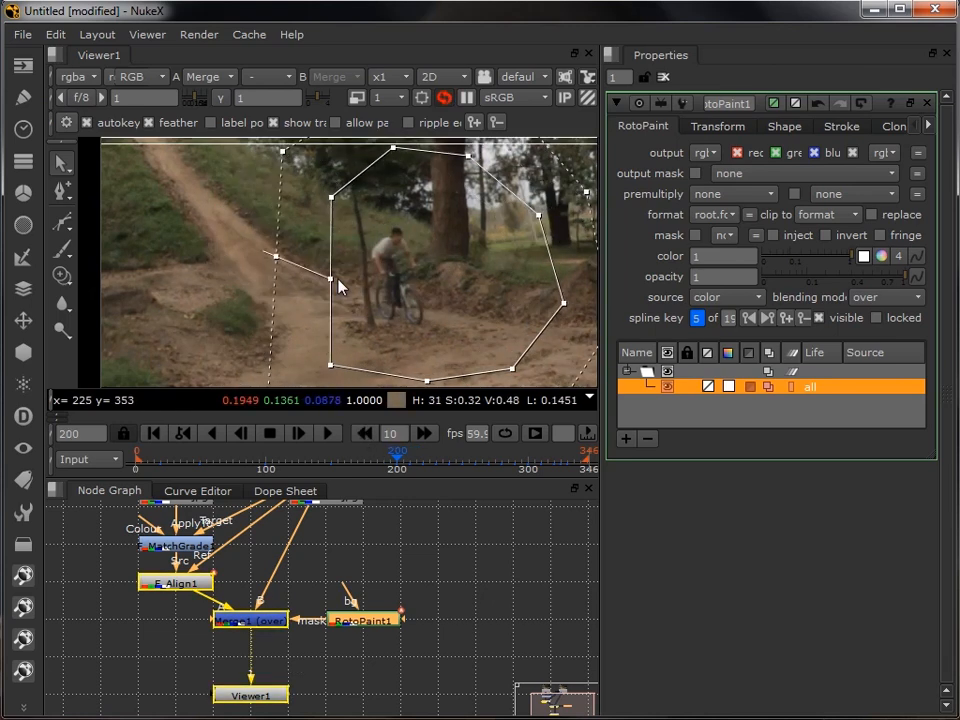
drag(330, 366, 376, 353)
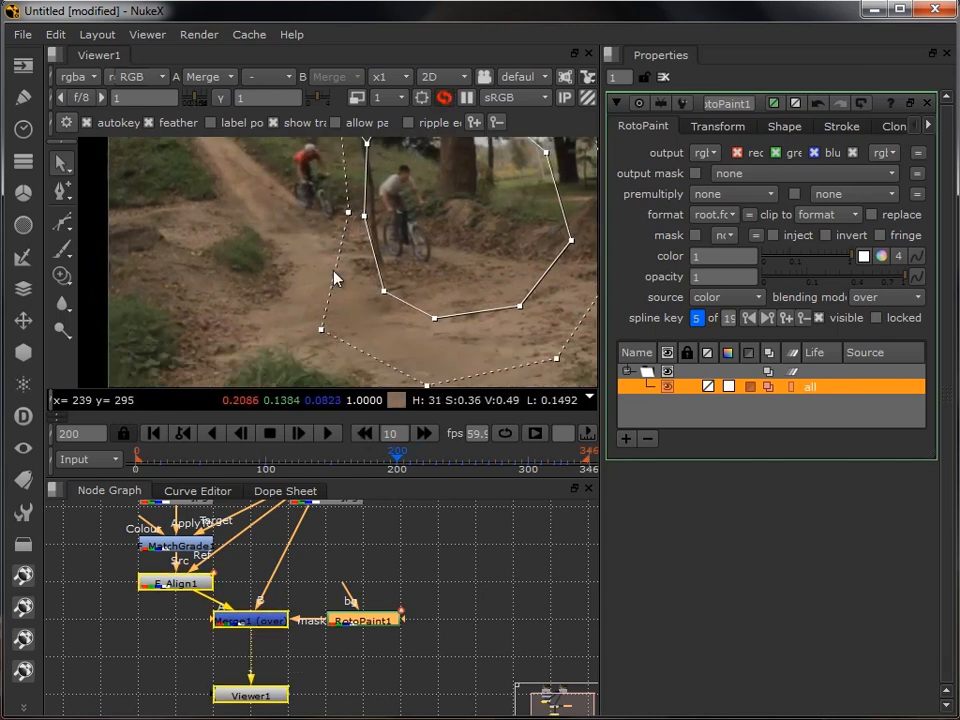
click(257, 336)
- Key the shape at frames 190 and 180, moving its left-side points in between the two riders
click(362, 435)
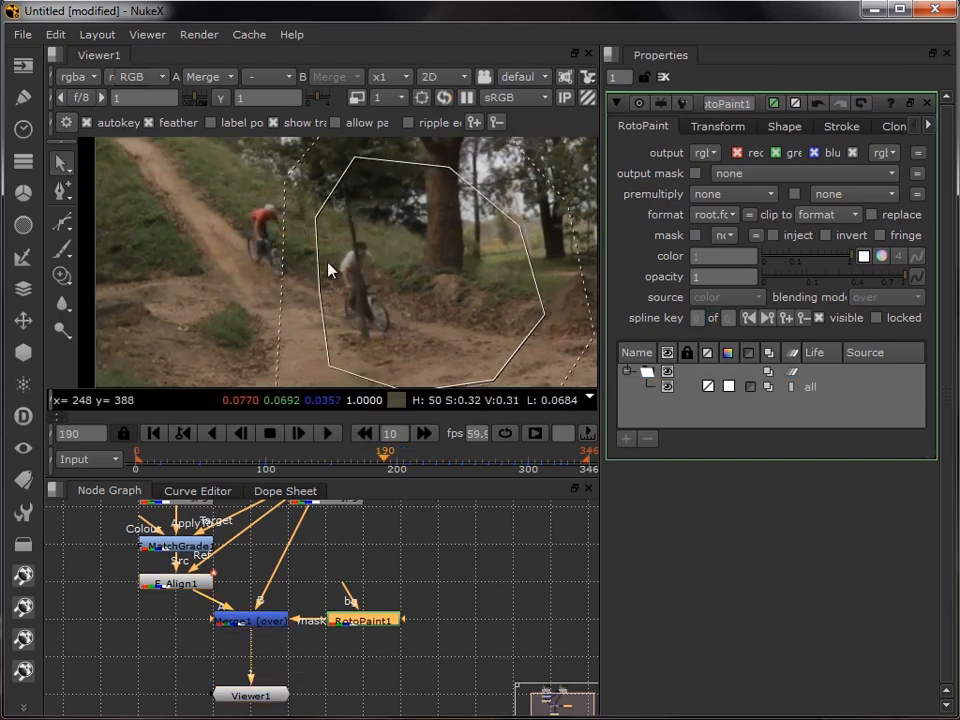
click(332, 268)
click(364, 436)
drag(285, 221, 304, 221)
drag(279, 289, 291, 289)
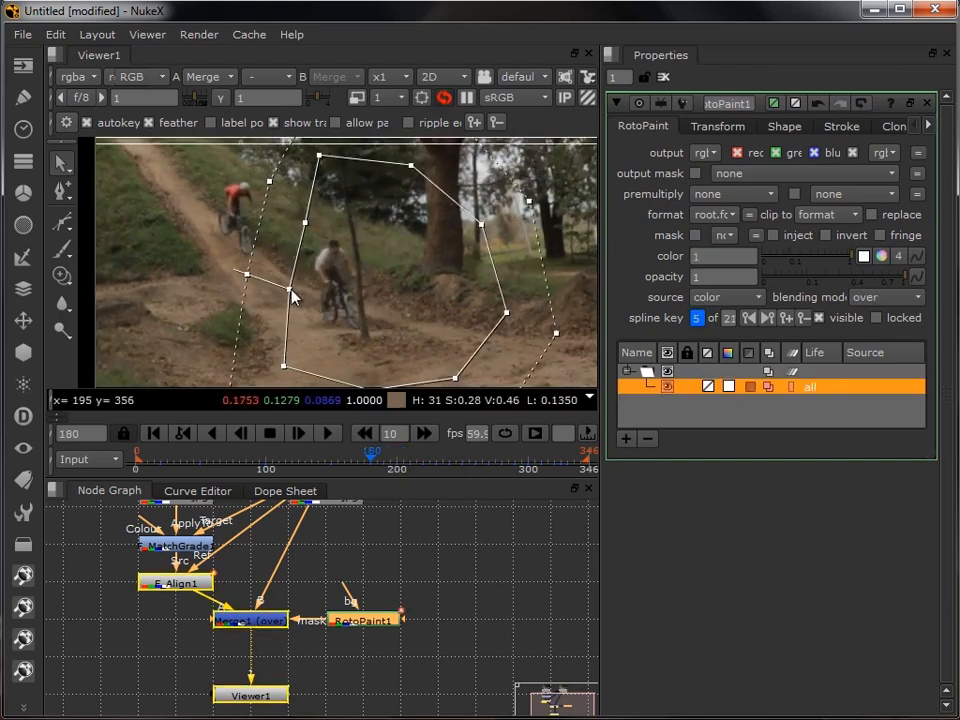
- At frames 170 and 160, shift the shape's left and upper-left points inwards to exclude the red-shirt rider
click(364, 435)
drag(254, 217, 275, 221)
drag(247, 287, 273, 290)
click(364, 435)
drag(325, 322, 363, 340)
drag(306, 240, 339, 259)
drag(341, 177, 369, 195)
drag(294, 314, 326, 328)
drag(299, 215, 338, 308)
- At frame 150, lower the shape's upper points and move its left-side points in towards the white-shirt rider
click(364, 435)
drag(362, 230, 374, 268)
drag(436, 238, 436, 276)
drag(299, 280, 334, 306)
drag(373, 268, 390, 286)
drag(386, 229, 383, 248)
drag(285, 260, 323, 262)
drag(297, 285, 313, 297)
- Adjust the shape's points at frames 140, 130 and 120 to separate the white-shirt rider from the red-shirt rider
click(364, 435)
drag(352, 226, 356, 255)
click(364, 435)
drag(297, 274, 293, 281)
drag(406, 229, 335, 262)
click(364, 435)
drag(391, 236, 358, 281)
- At frame 110, lower the shape's upper points and pull its left point inwards around the white-shirt rider
click(364, 435)
drag(322, 250, 332, 283)
drag(390, 250, 398, 278)
drag(257, 280, 274, 304)
drag(326, 230, 322, 255)
- At frame 100, lower the shape's upper edge and feather to keep the red-shirt rider outside the mask
click(364, 435)
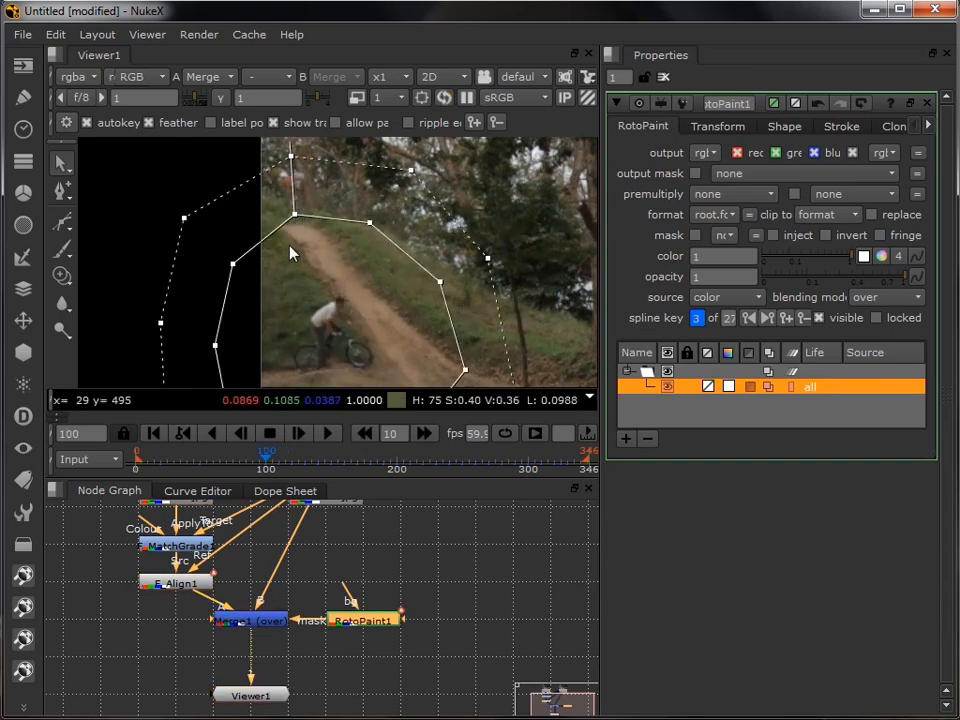
drag(294, 213, 311, 272)
drag(367, 223, 374, 273)
drag(231, 266, 247, 300)
drag(307, 215, 291, 274)
- Step back through frames 90 and 80 to frame 70, lowering the shape's upper points below the red-shirt rider
click(364, 433)
click(364, 432)
drag(360, 261, 336, 268)
click(364, 434)
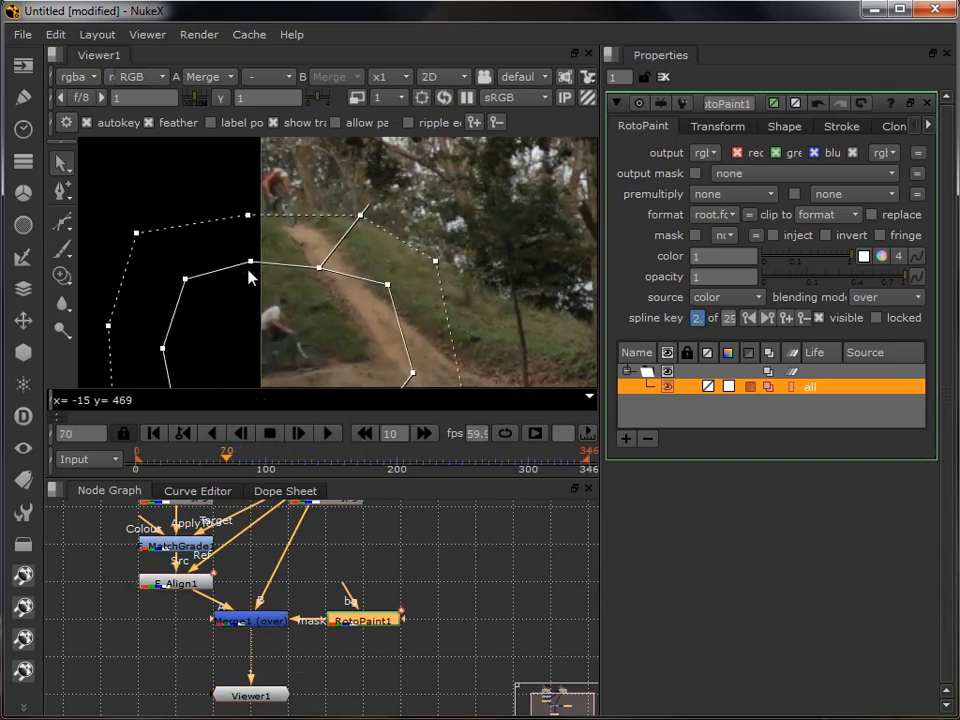
drag(250, 262, 251, 275)
drag(318, 267, 320, 285)
- Lower the shape's upper points at frames 60 and 50 to leave the hilltop outside the mask
click(364, 434)
drag(228, 248, 230, 273)
drag(300, 259, 301, 278)
click(370, 435)
click(364, 434)
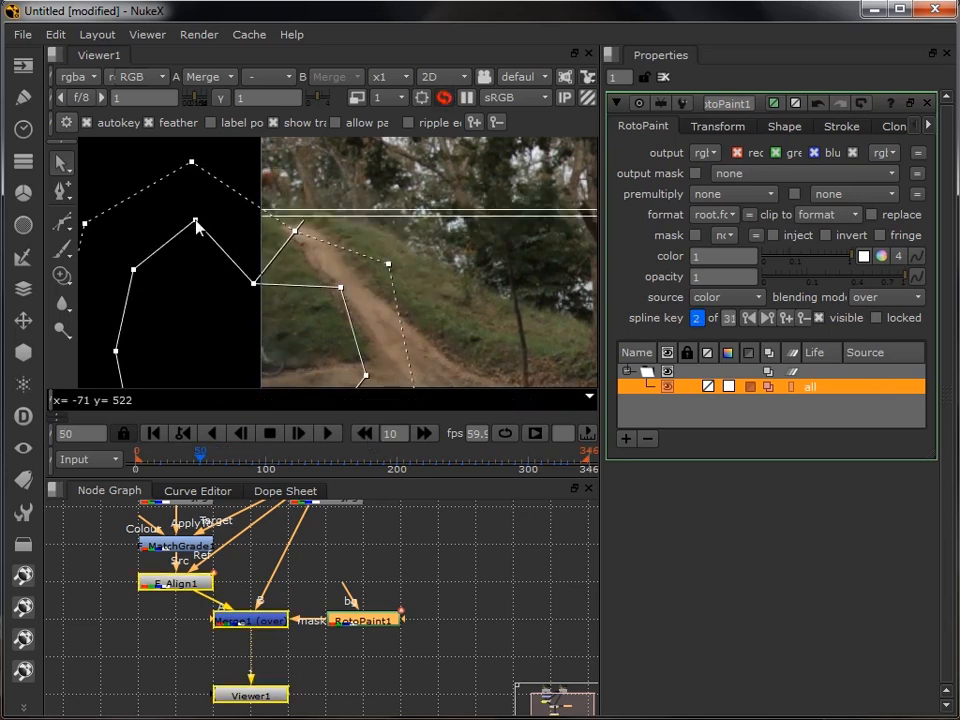
- Go back to frame 0 in ten-frame jumps and lower the viewer's display resolution to a downscale factor of 4
click(364, 434)
click(364, 434)
click(367, 434)
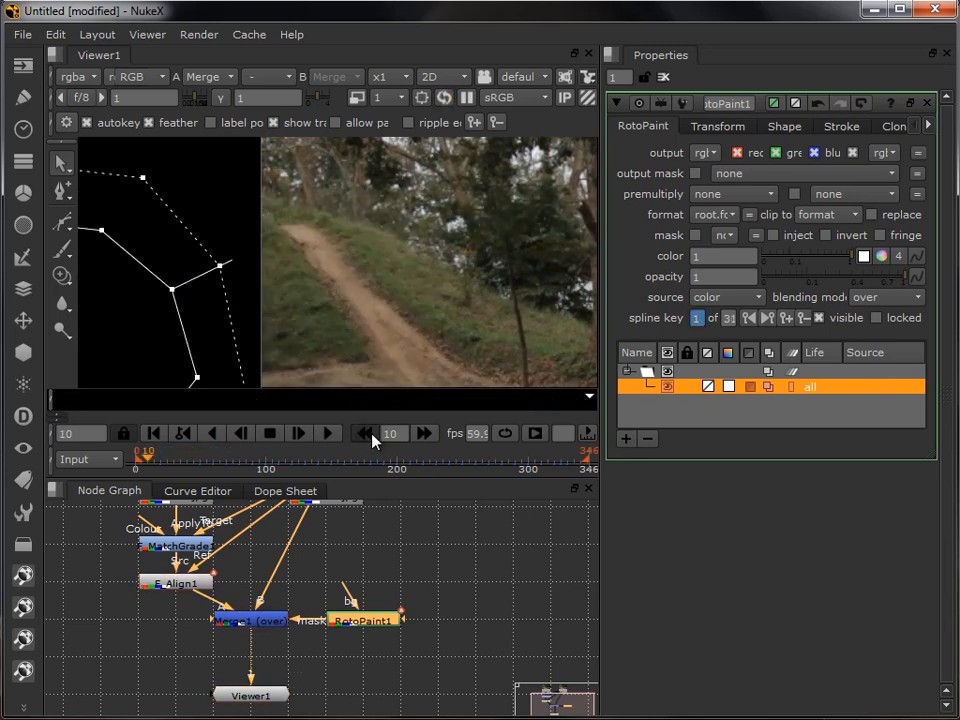
click(367, 434)
click(390, 98)
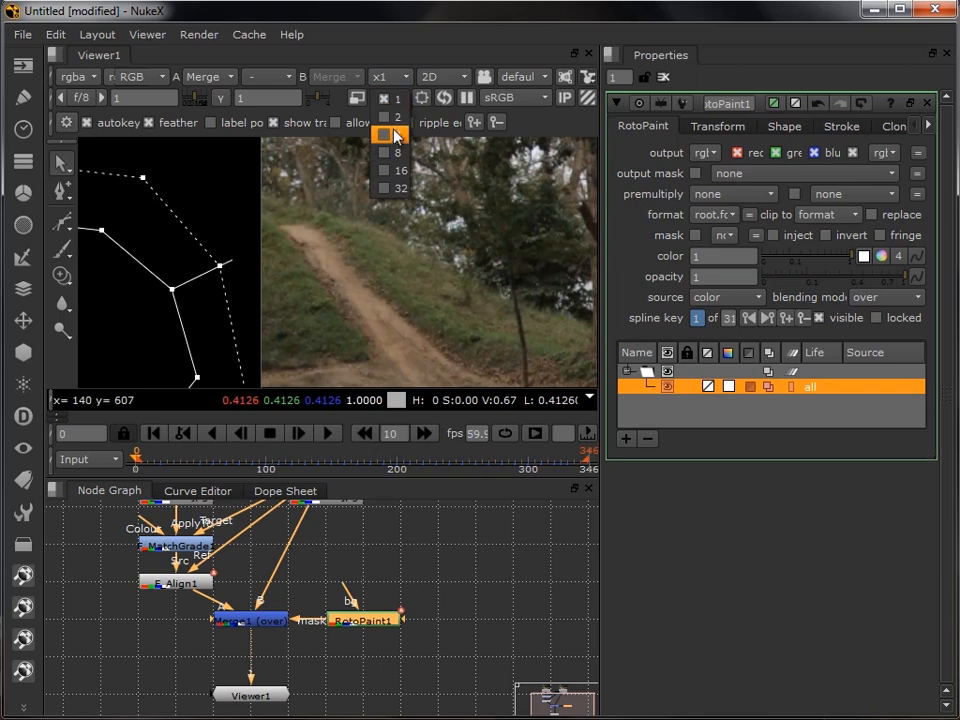
click(396, 136)
click(385, 77)
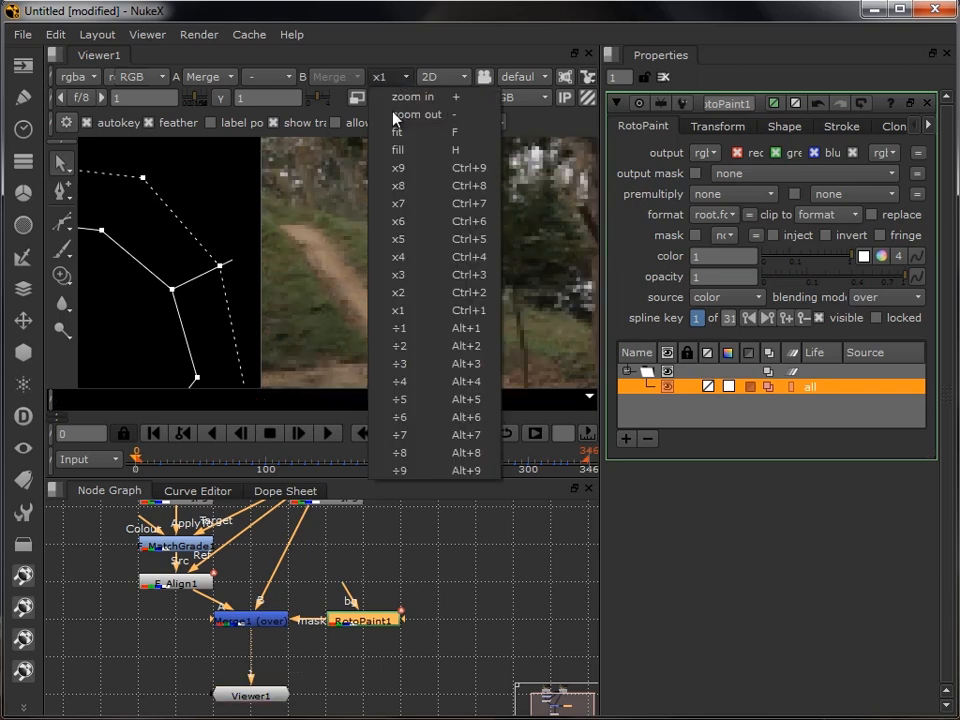
click(430, 368)
drag(461, 302, 282, 283)
- Open the Merge1 node's properties in place of the mask shape overlay and play the composite from frame 0
click(471, 617)
double_click(252, 615)
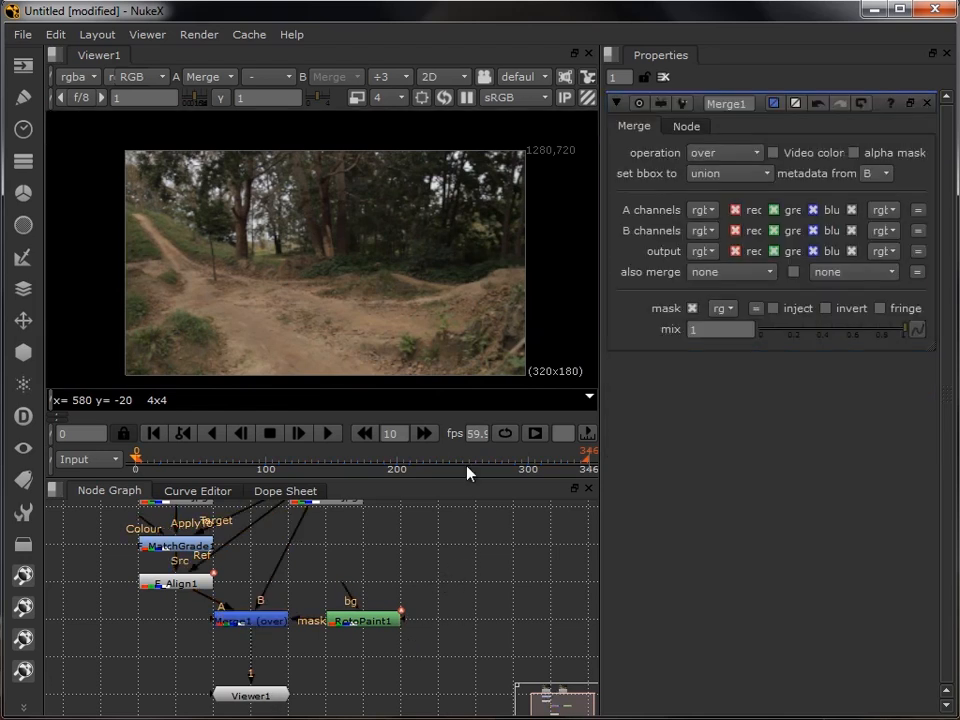
drag(386, 341, 380, 327)
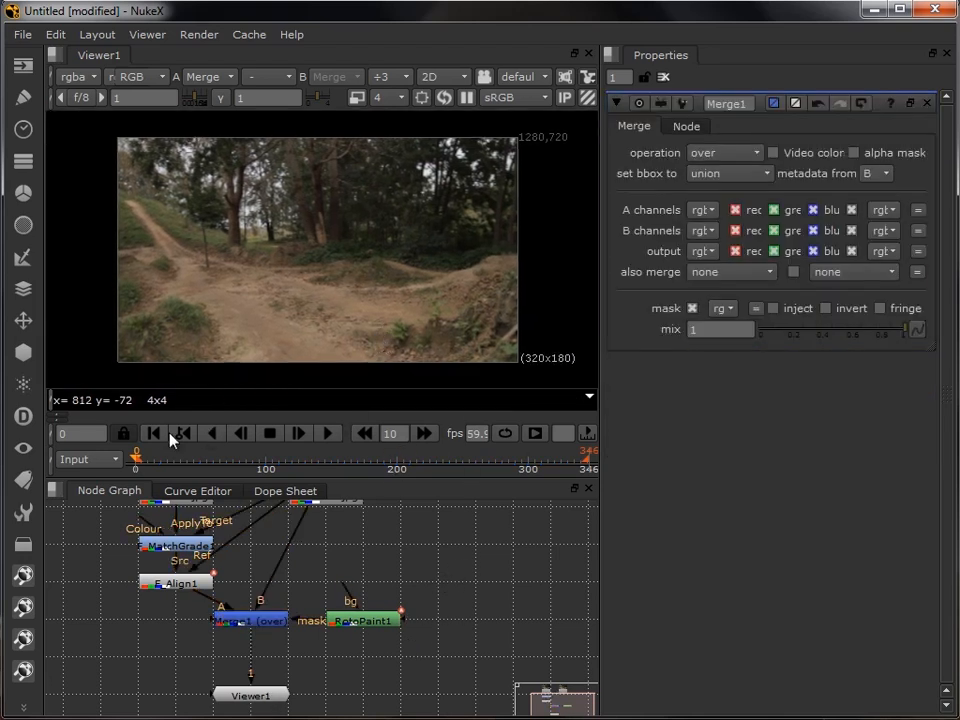
click(332, 435)
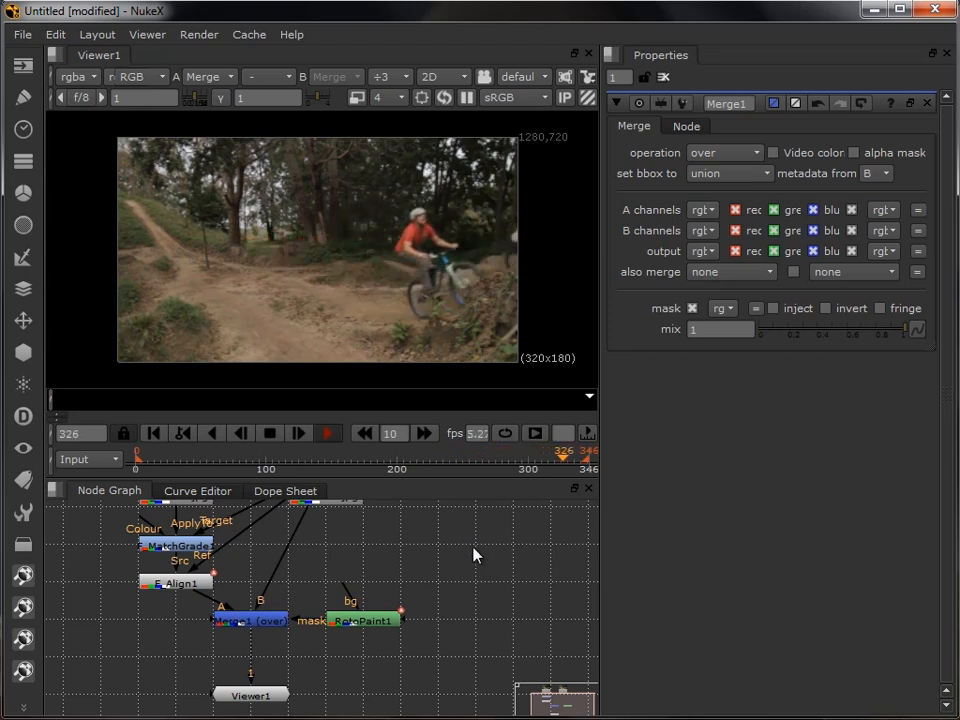
click(272, 437)
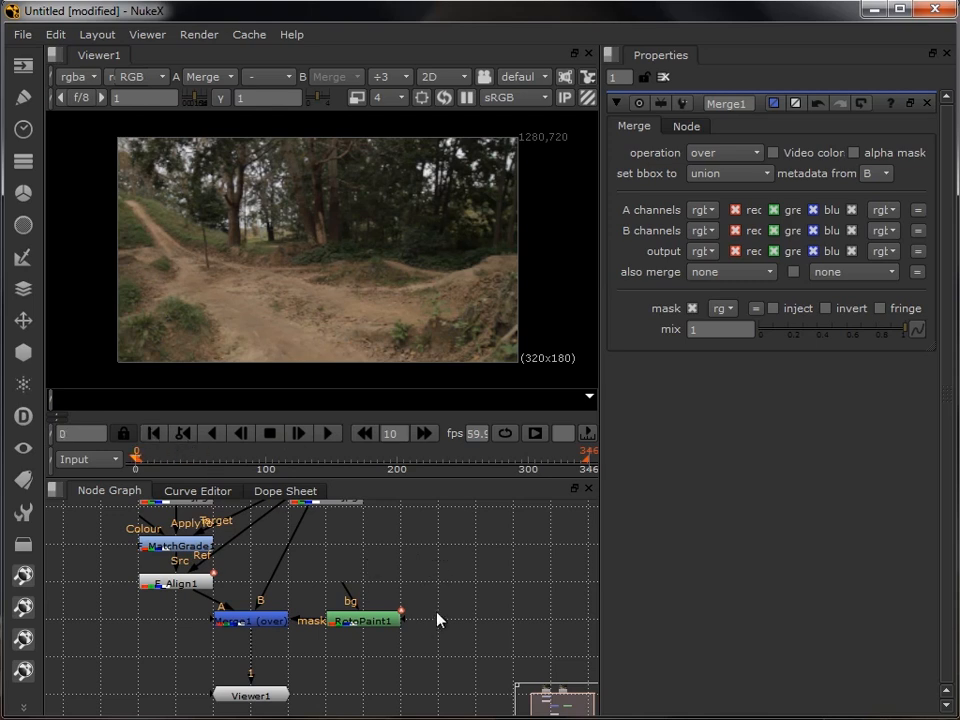
- Add a Write node below RotoPaint1 and connect its input to Merge1
drag(378, 667, 388, 615)
key(Tab)
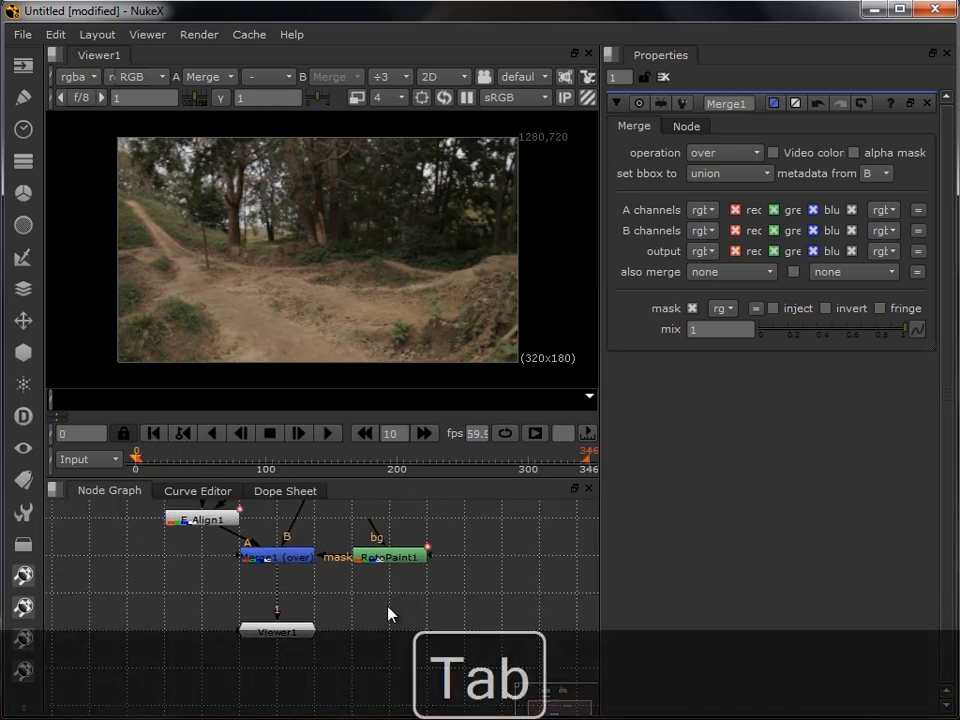
text(wri)
key(Return)
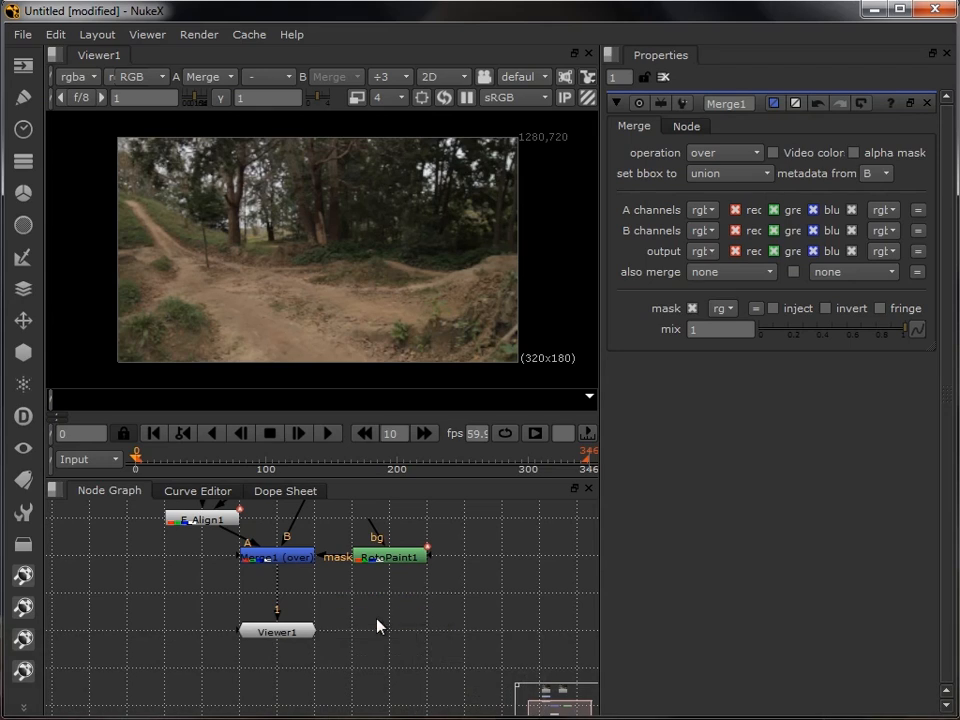
drag(378, 614, 386, 632)
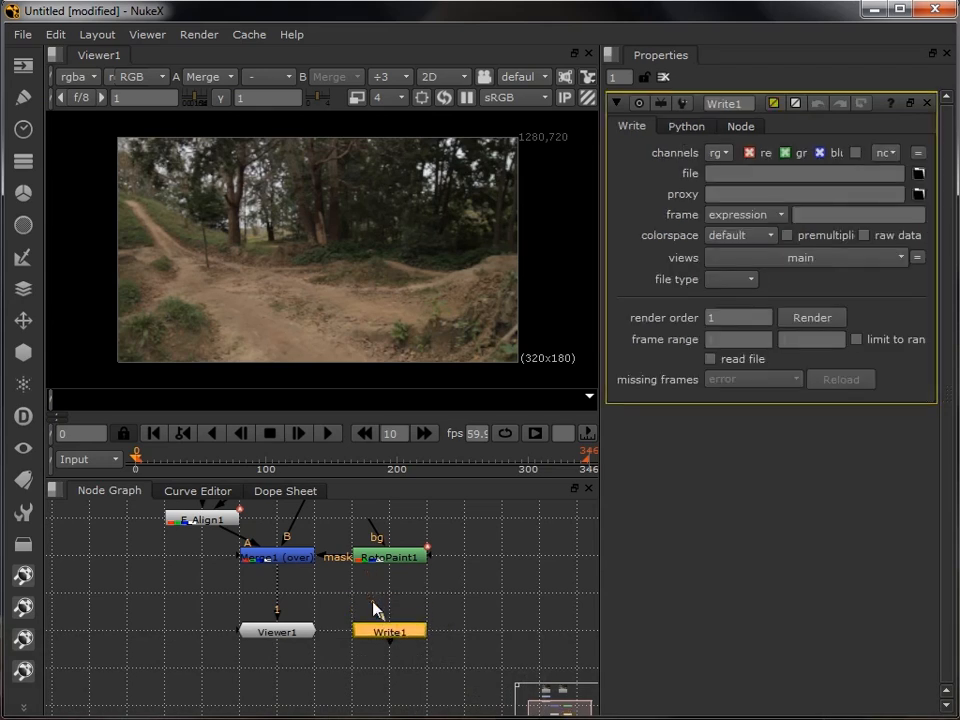
drag(293, 567, 295, 570)
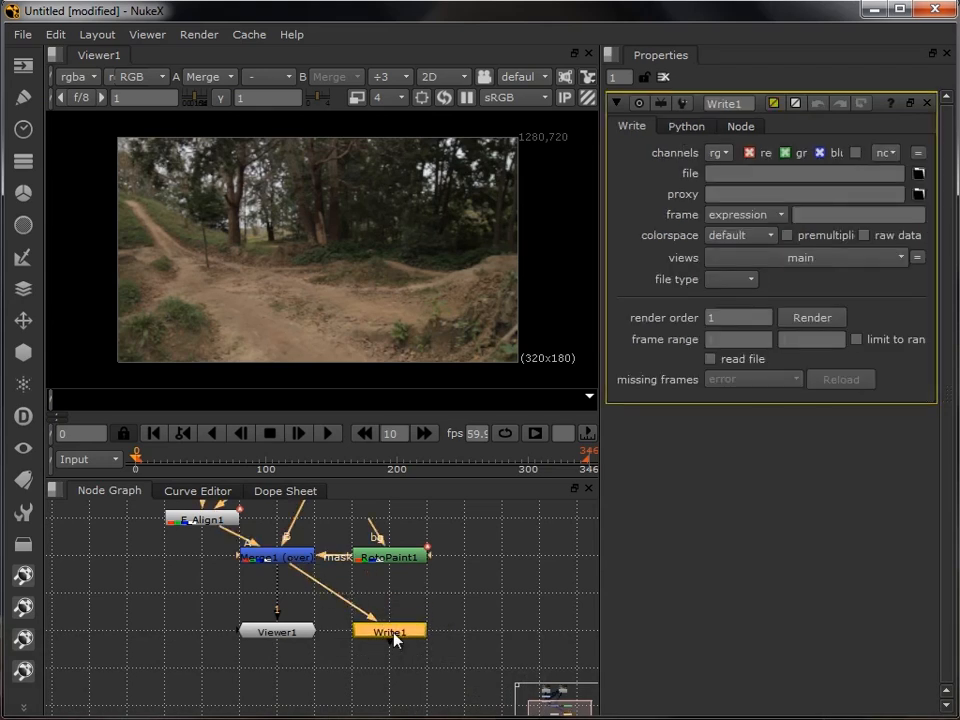